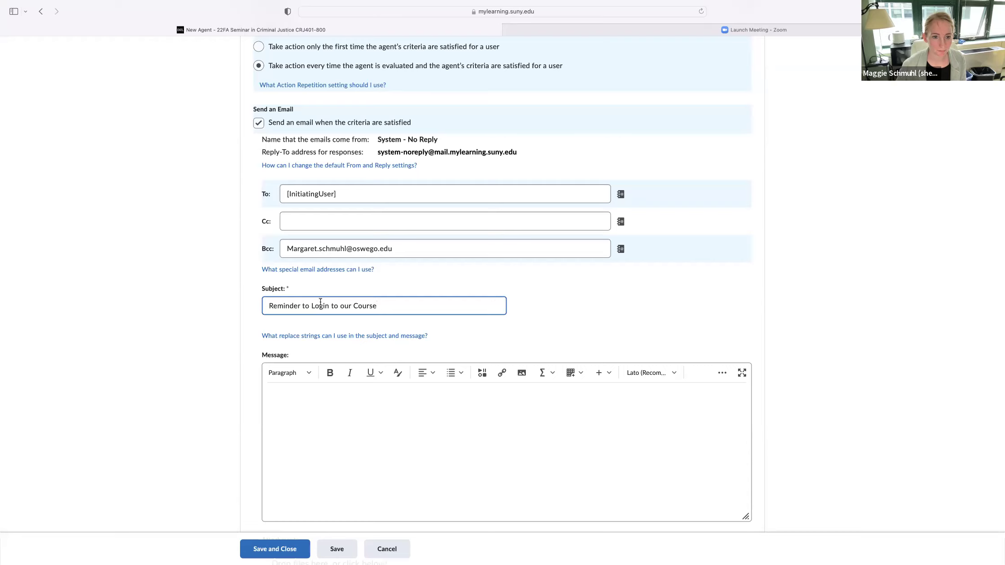
# Begin the reminder email's message body with the greeting "Hi".
pyautogui.click(304, 396)
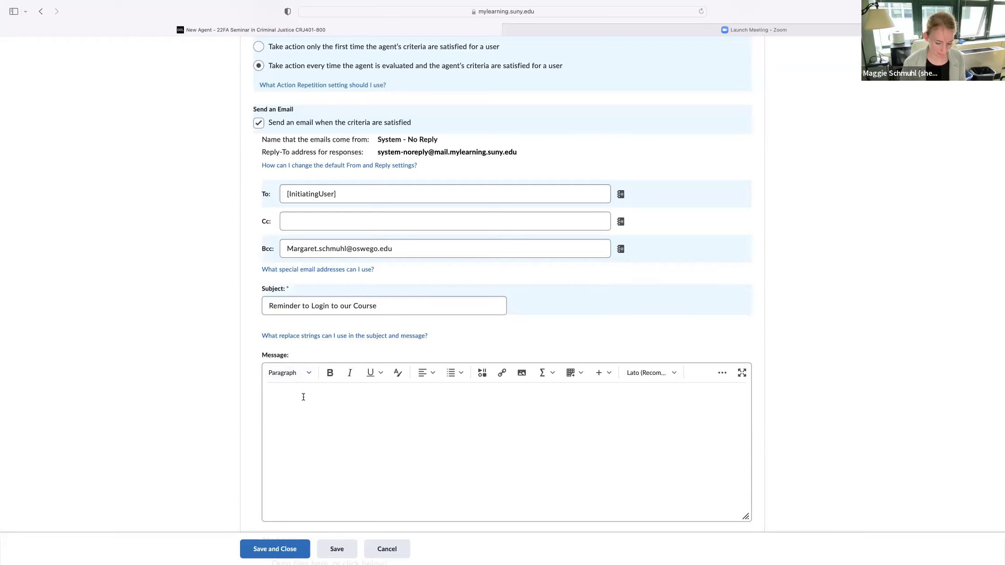
pyautogui.write('H')
pyautogui.scroll(-5, 324, 376)
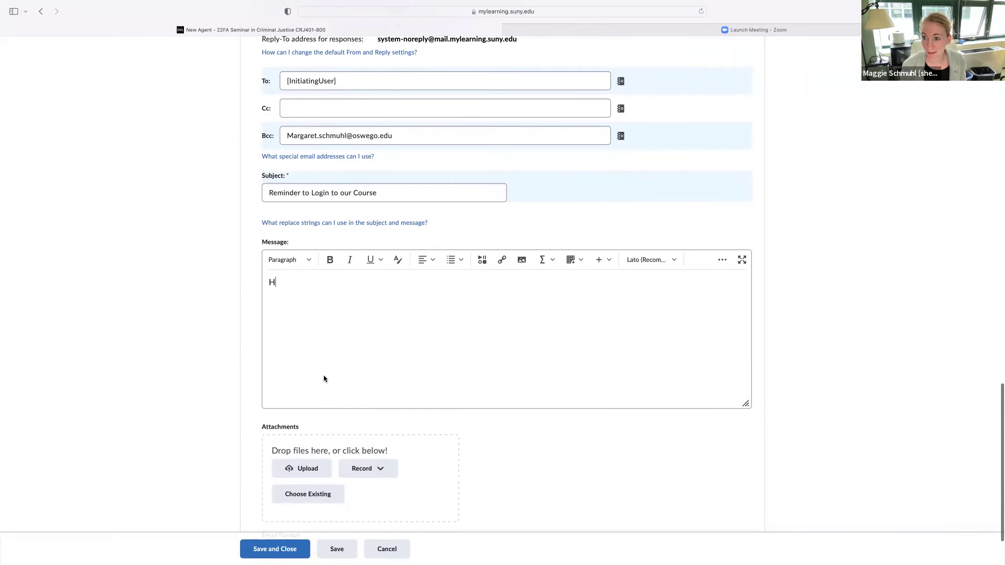
pyautogui.scroll(3, 325, 379)
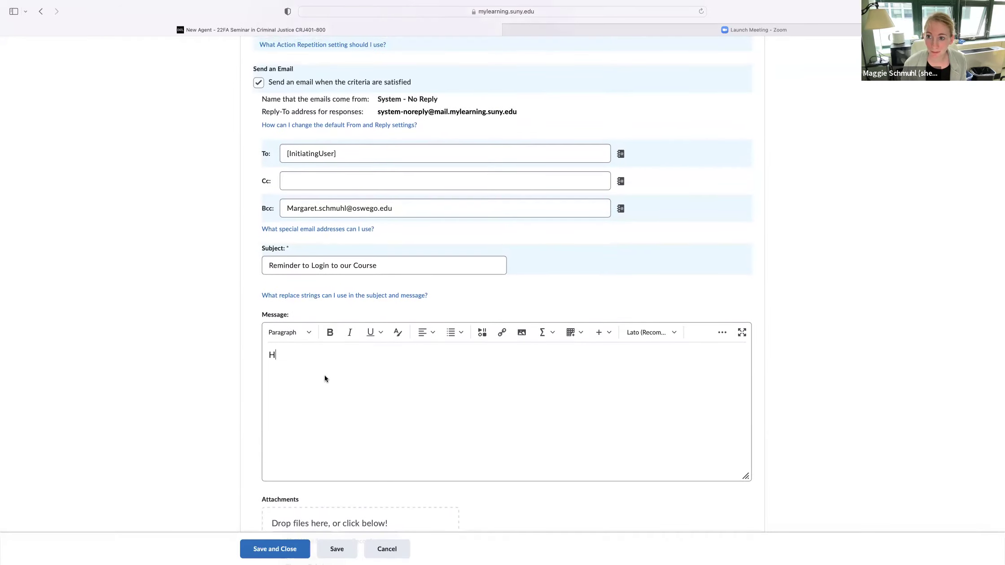
pyautogui.write('i')
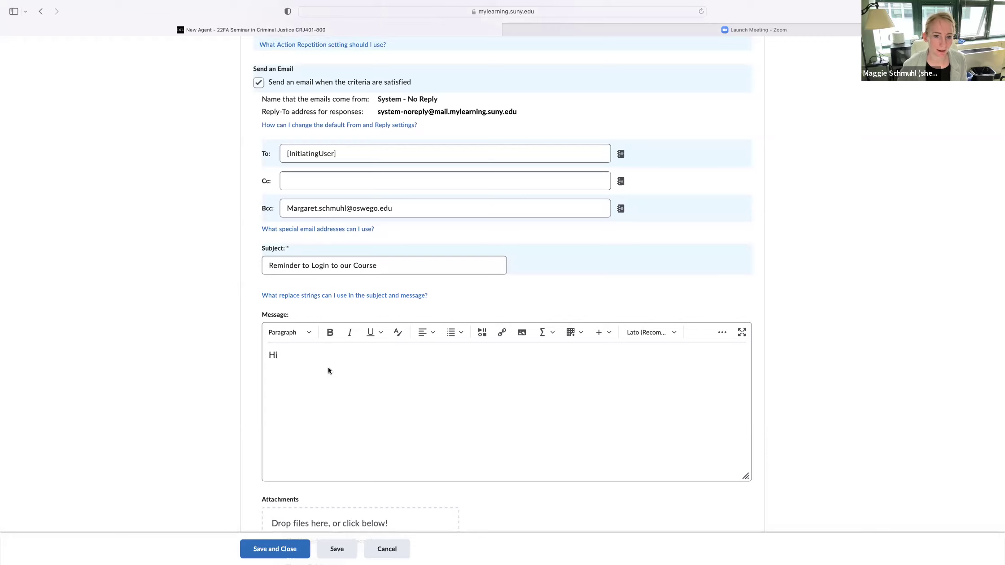
# Try to copy the {InitiatingUserFirstName} replace string from the replace strings help and paste it after "Hi".
pyautogui.click(353, 296)
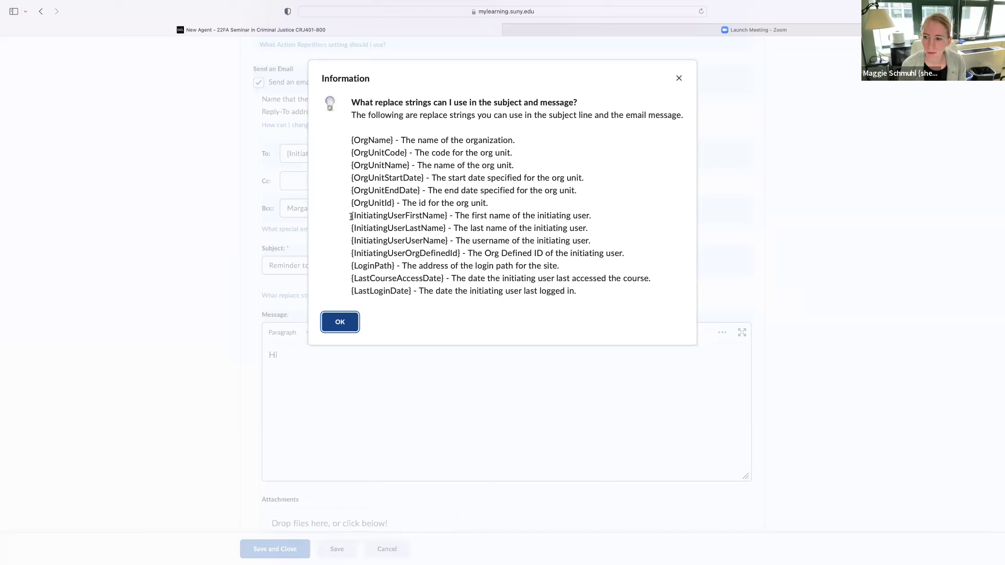
pyautogui.moveTo(351, 216); pyautogui.dragTo(447, 216)
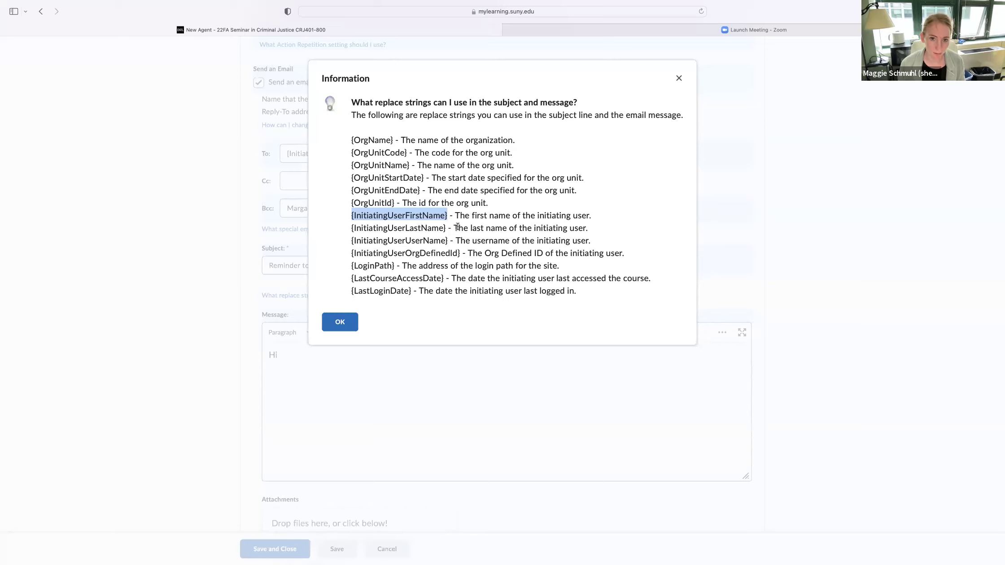
pyautogui.click(331, 328)
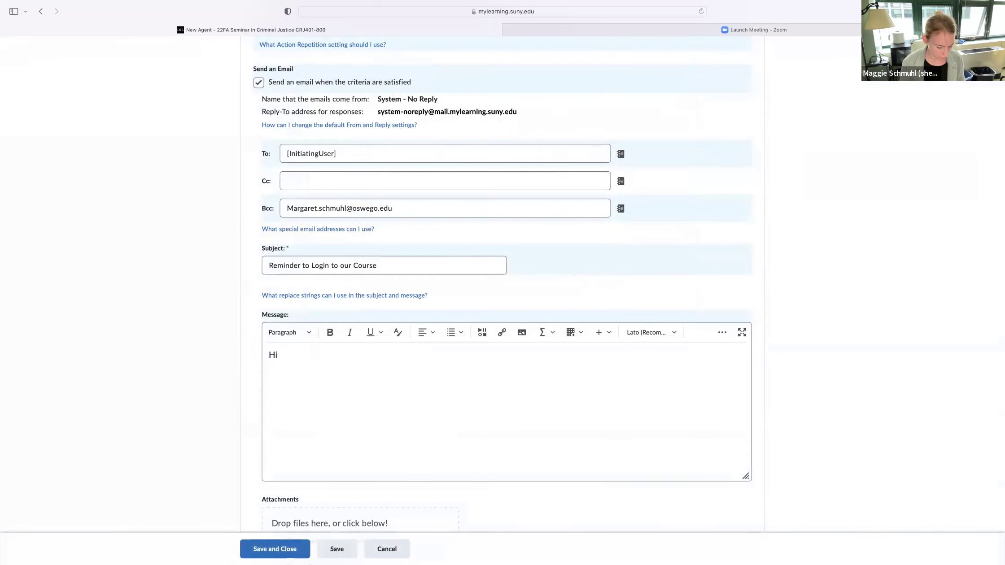
pyautogui.press('super+v')
pyautogui.press('BackSpace')
pyautogui.press('BackSpace')
pyautogui.press('BackSpace')
pyautogui.press('BackSpace')
pyautogui.press('BackSpace')
pyautogui.press('BackSpace')
pyautogui.press('BackSpace')
pyautogui.press('BackSpace')
pyautogui.press('BackSpace')
pyautogui.press('BackSpace')
pyautogui.press('BackSpace')
pyautogui.press('BackSpace')
pyautogui.press('BackSpace')
pyautogui.press('BackSpace')
pyautogui.press('BackSpace')
pyautogui.press('BackSpace')
pyautogui.press('BackSpace')
pyautogui.press('BackSpace')
pyautogui.press('BackSpace')
pyautogui.press('BackSpace')
pyautogui.press('BackSpace')
pyautogui.press('BackSpace')
pyautogui.press('BackSpace')
pyautogui.press('BackSpace')
pyautogui.press('BackSpace')
pyautogui.press('BackSpace')
pyautogui.press('BackSpace')
# Complete the greeting by writing the replace string {InitiatingUserFirstName} after "Hi".
pyautogui.write('{InitiatingUsesr')
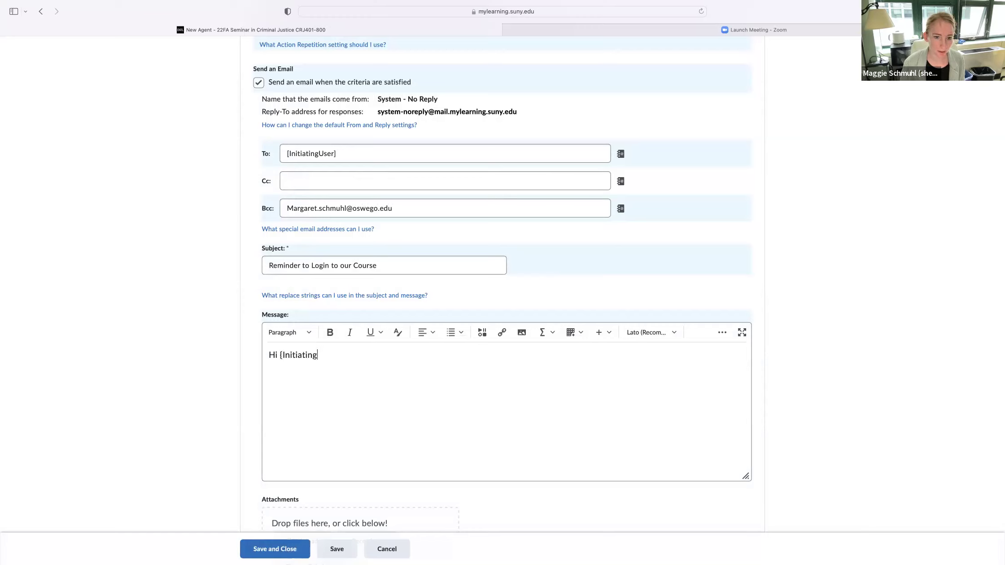
pyautogui.press('BackSpace')
pyautogui.press('BackSpace')
pyautogui.press('BackSpace')
pyautogui.write('erFirstName')
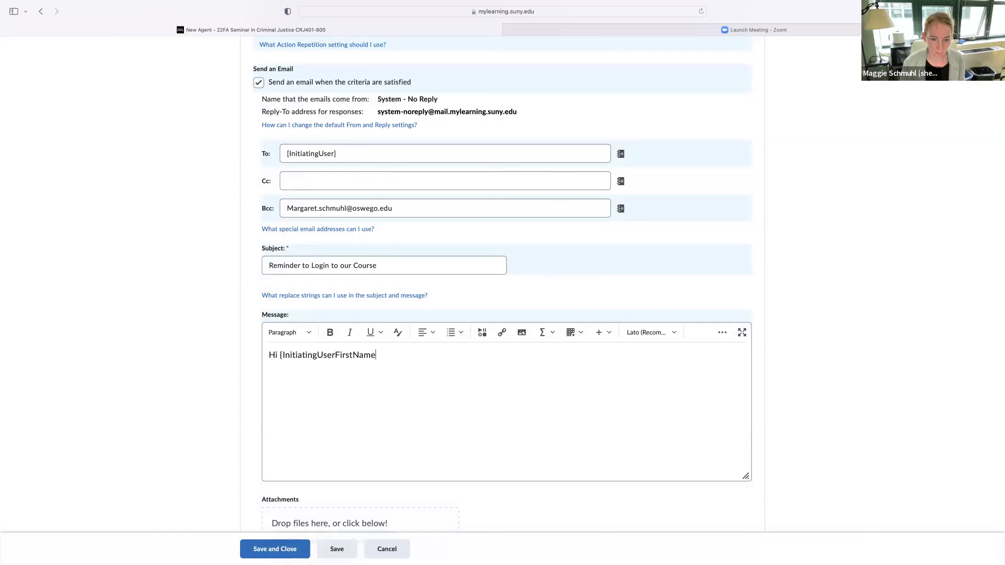
pyautogui.write('}')
# Check the greeting against the replace strings help, and add a comma after {InitiatingUserFirstName}.
pyautogui.scroll(-1, 348, 293)
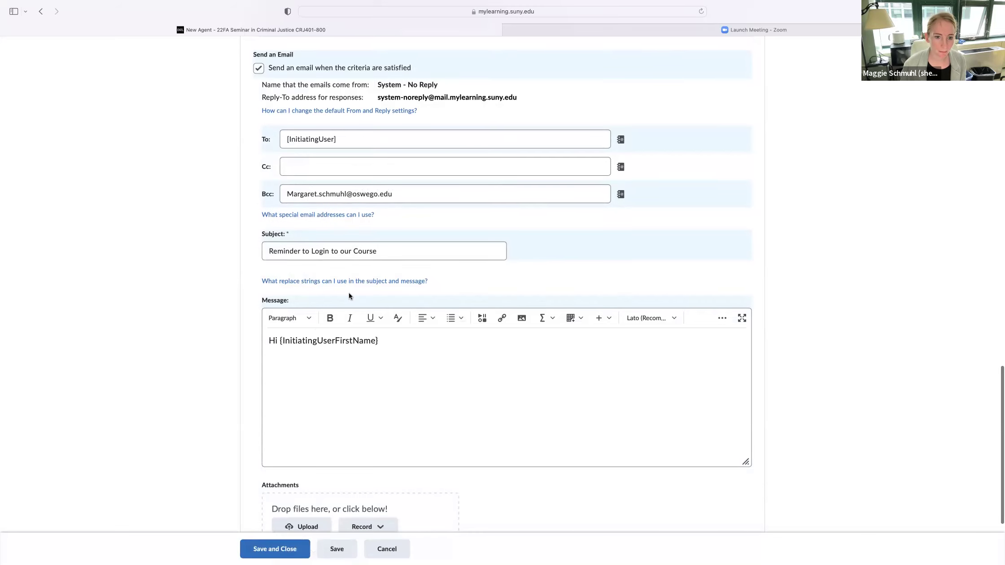
pyautogui.click(348, 282)
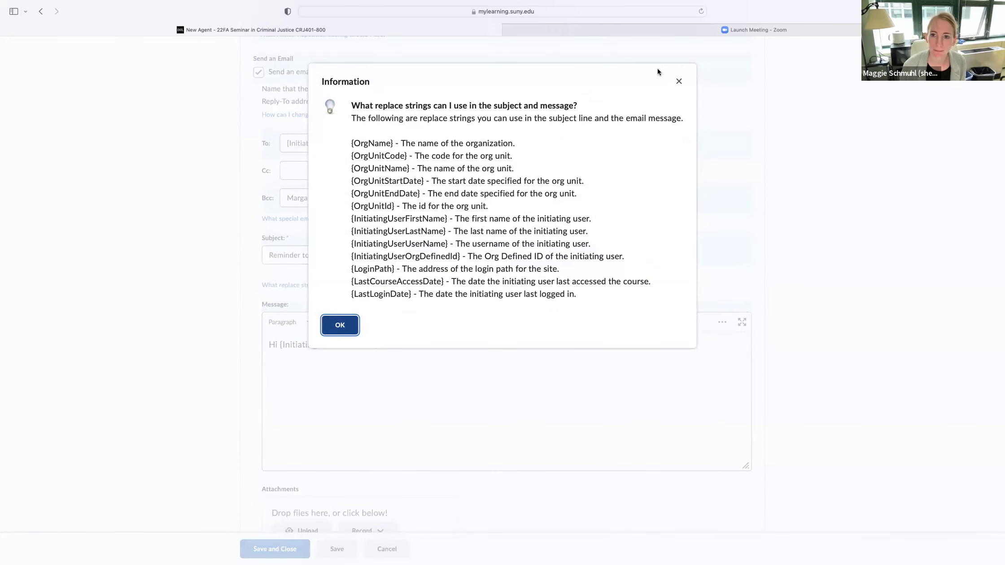
pyautogui.click(679, 81)
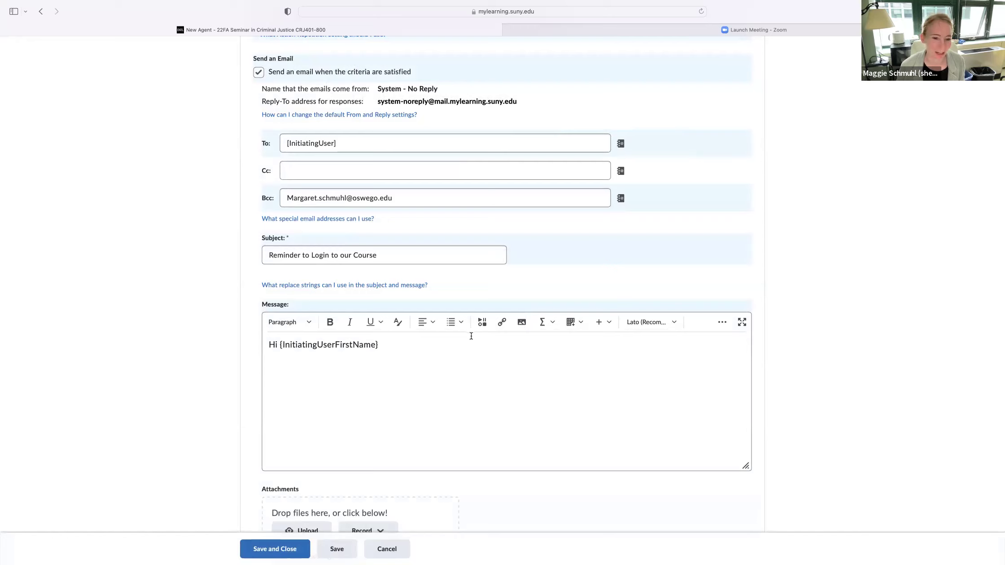
pyautogui.click(431, 347)
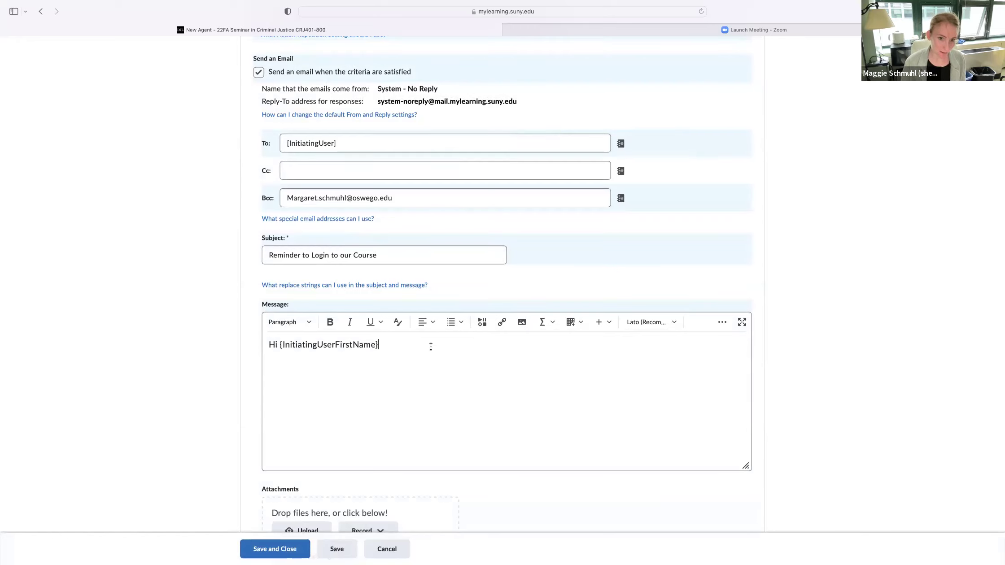
pyautogui.write(',')
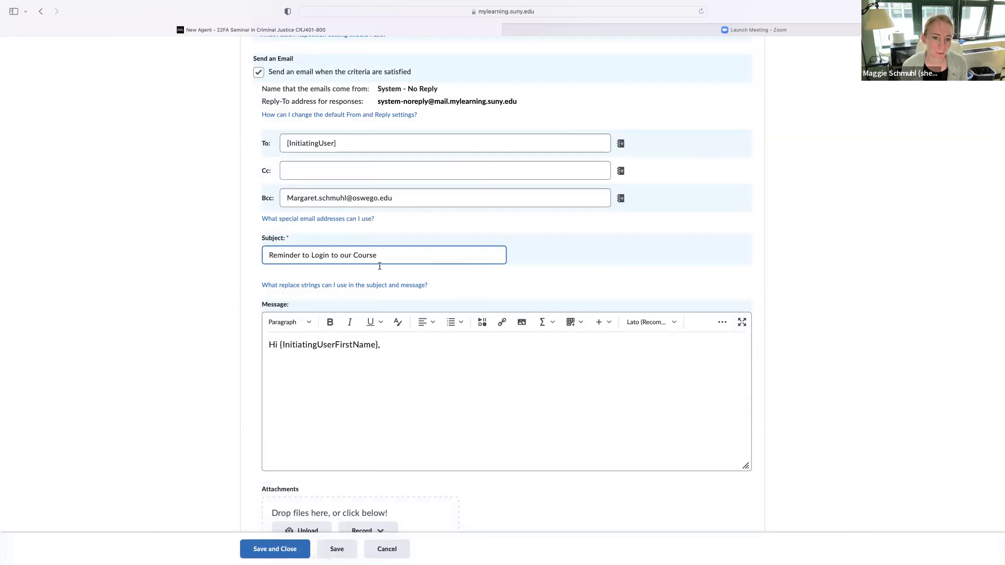
# Consult the replace strings help once more, and add the paragraph "This is a reminder to check back into our course on Brightspace" below the greeting.
pyautogui.click(379, 286)
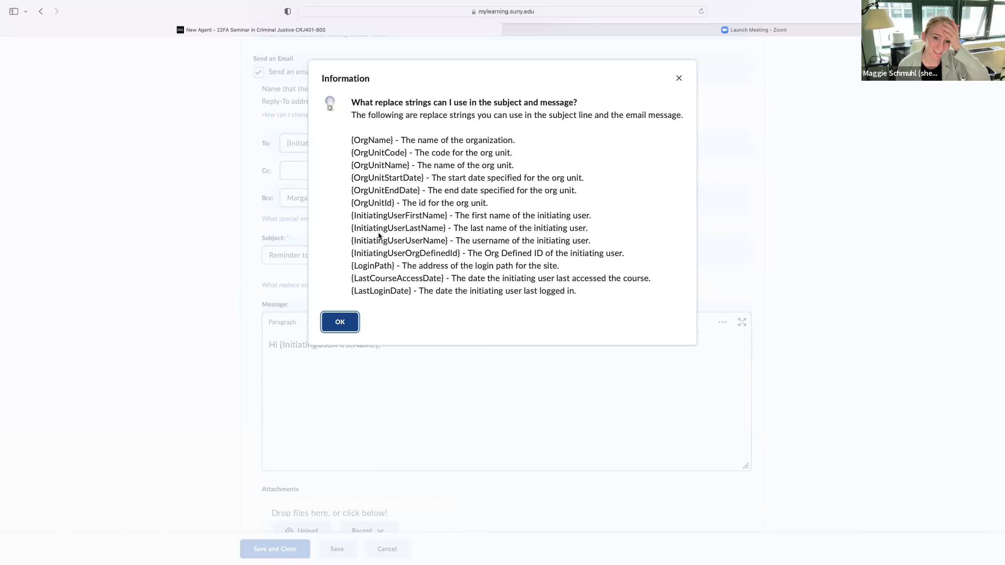
pyautogui.click(365, 344)
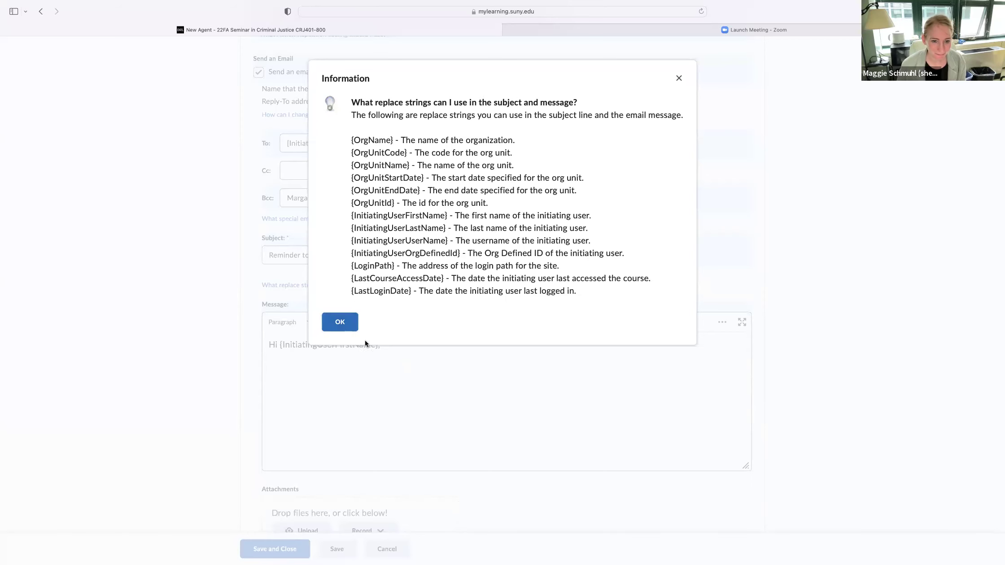
pyautogui.click(343, 325)
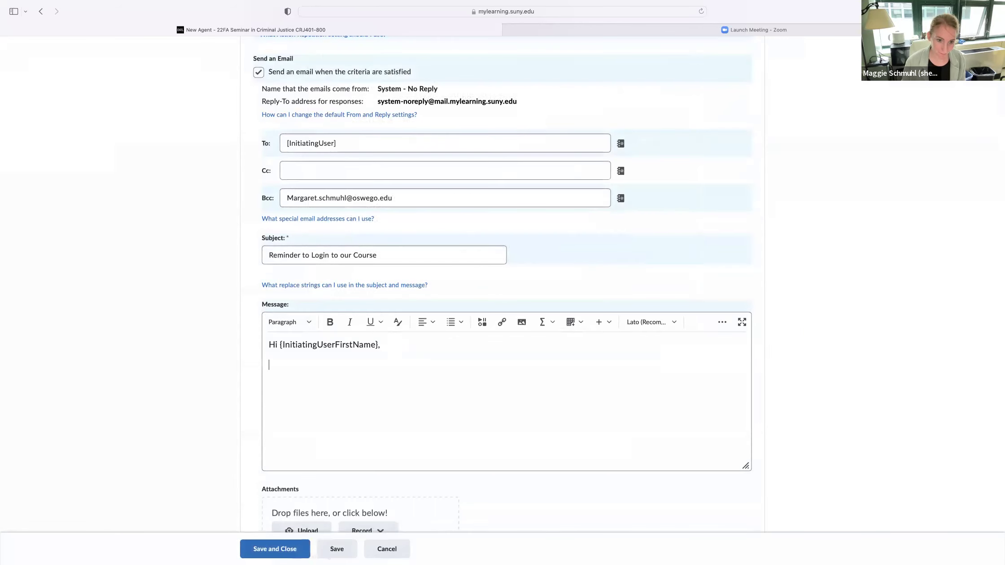
pyautogui.press('Return')
pyautogui.write('This is')
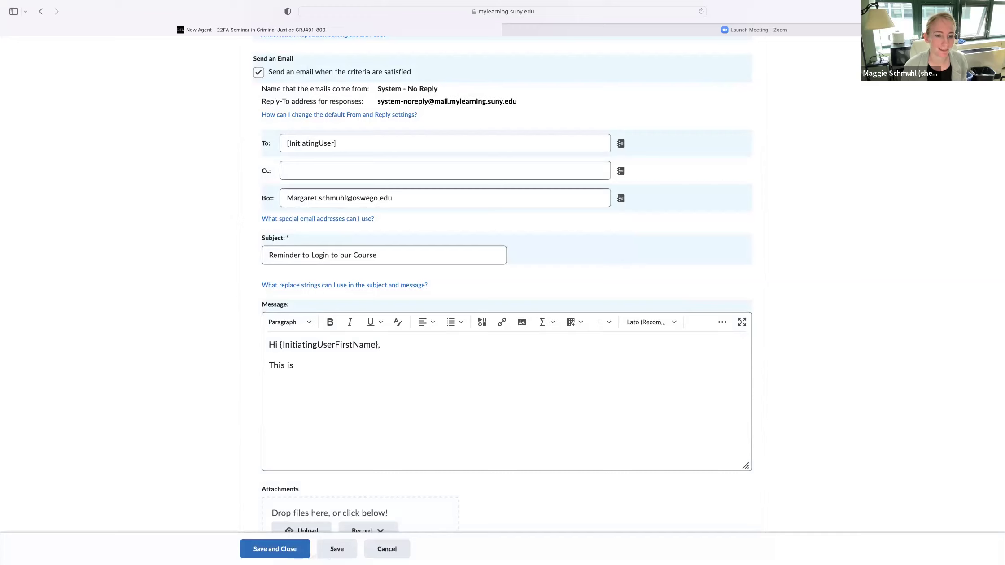
pyautogui.write('a reminder to check back into our course on Brightspace')
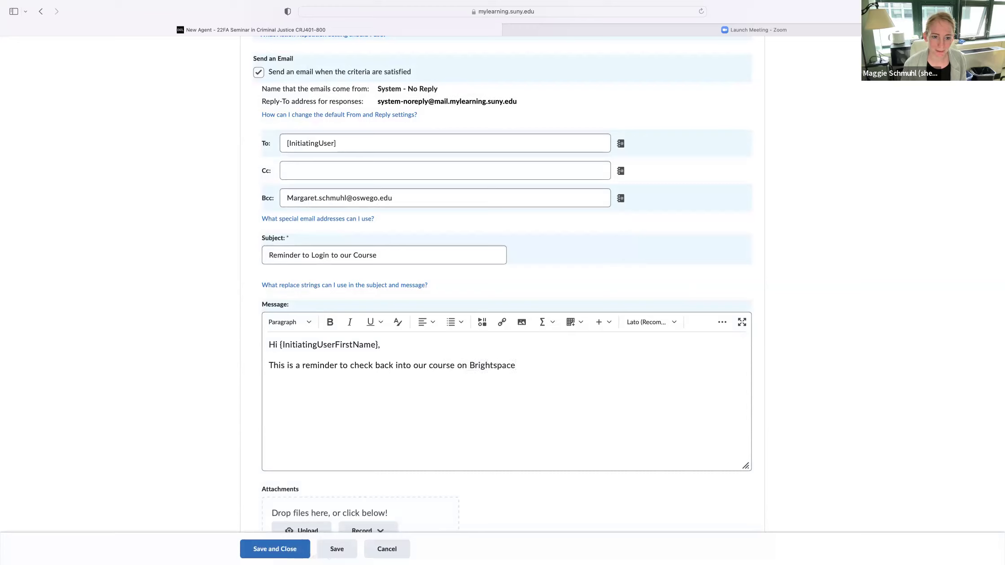
# Replace the paragraph's opening "This" with "I have noticed that you haven't logged in to our course on Brightspace, so this".
pyautogui.doubleClick(279, 366)
pyautogui.write('I')
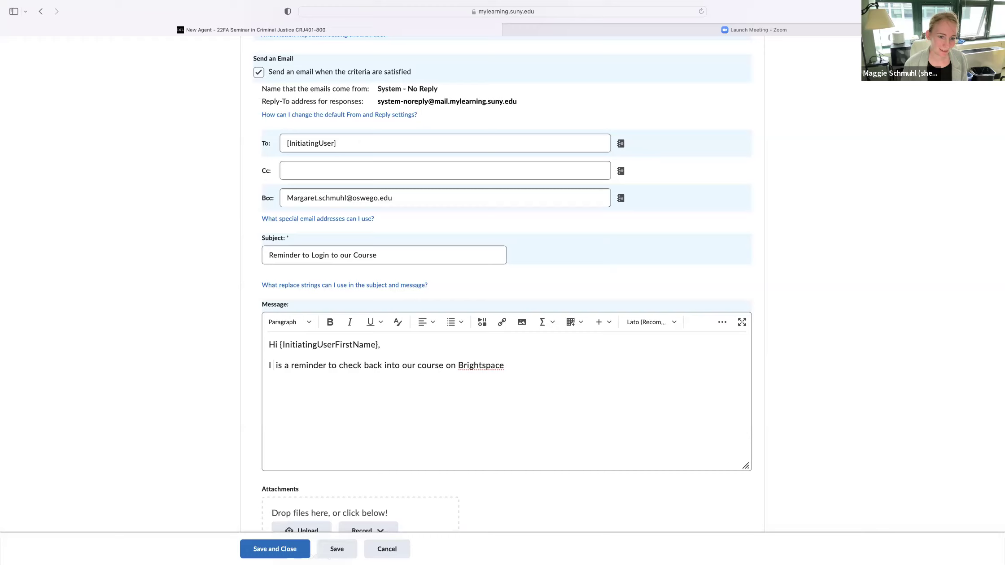
pyautogui.write(' have not')
pyautogui.write('iced that you hav')
pyautogui.write("en't ")
pyautogui.write('logged i')
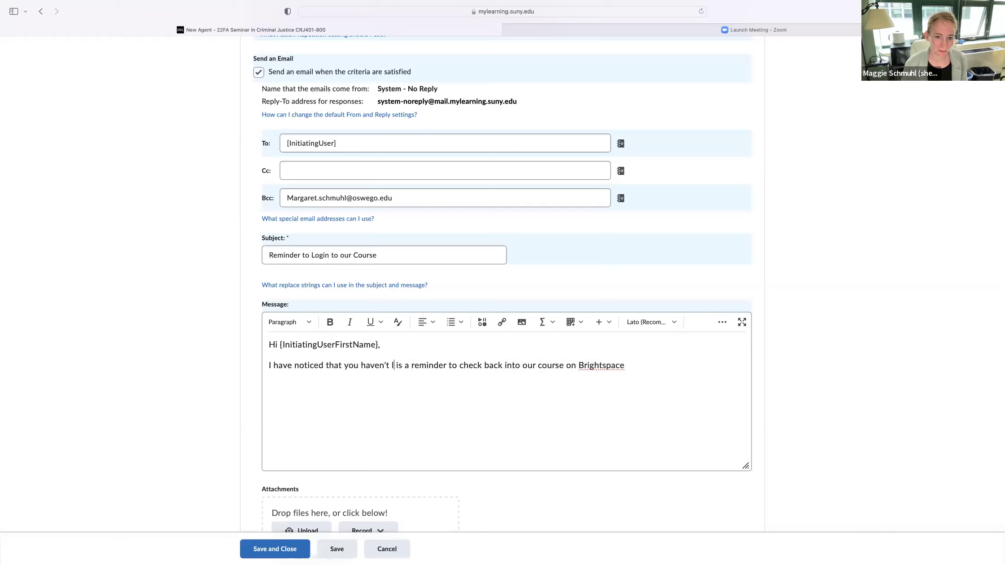
pyautogui.write('n to our course')
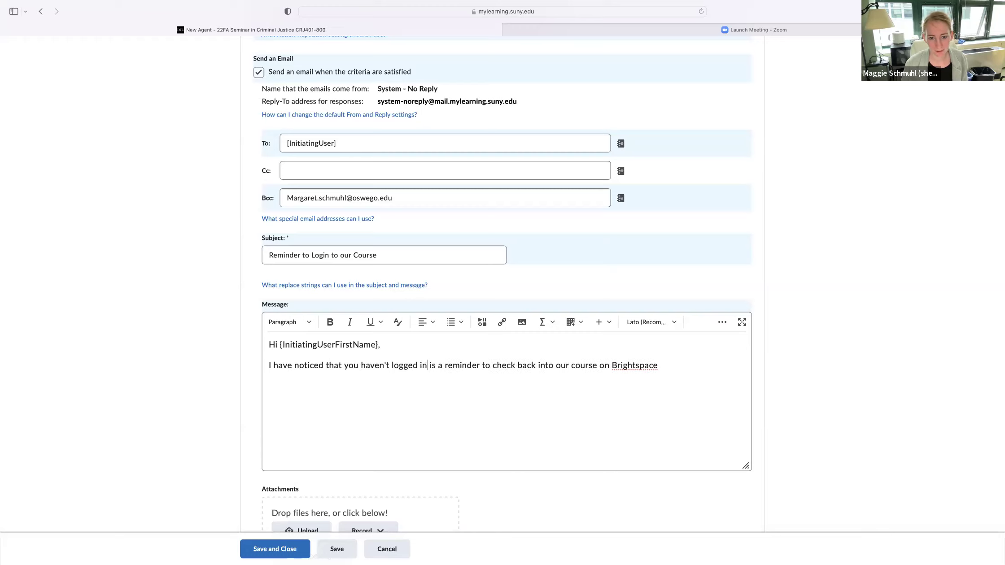
pyautogui.write(' on Brightspace')
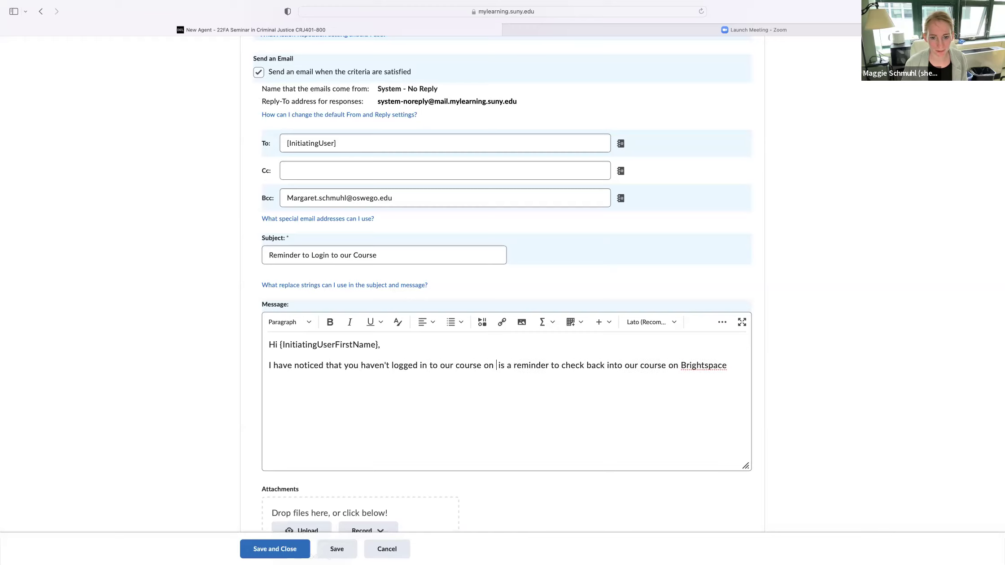
pyautogui.write(', so this')
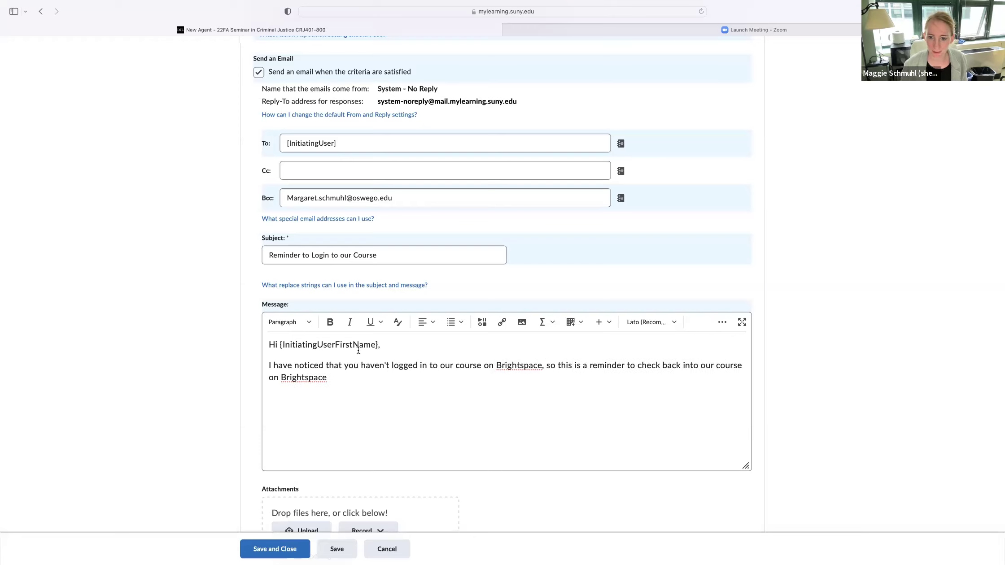
# Remove the repeated "on Brightspace" from the sentence's end and finish it with a period.
pyautogui.moveTo(333, 380); pyautogui.dragTo(258, 377)
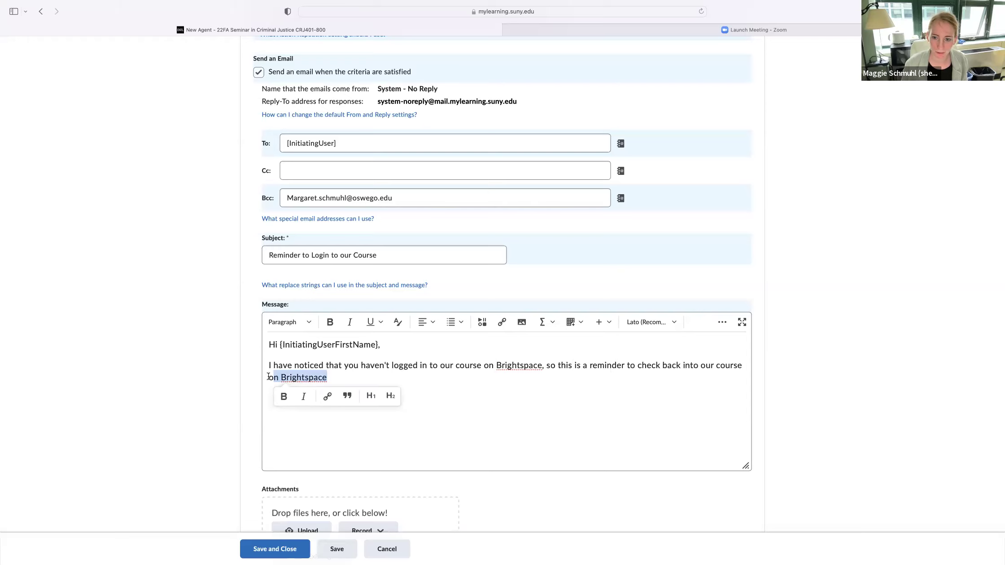
pyautogui.scroll(1, 258, 377)
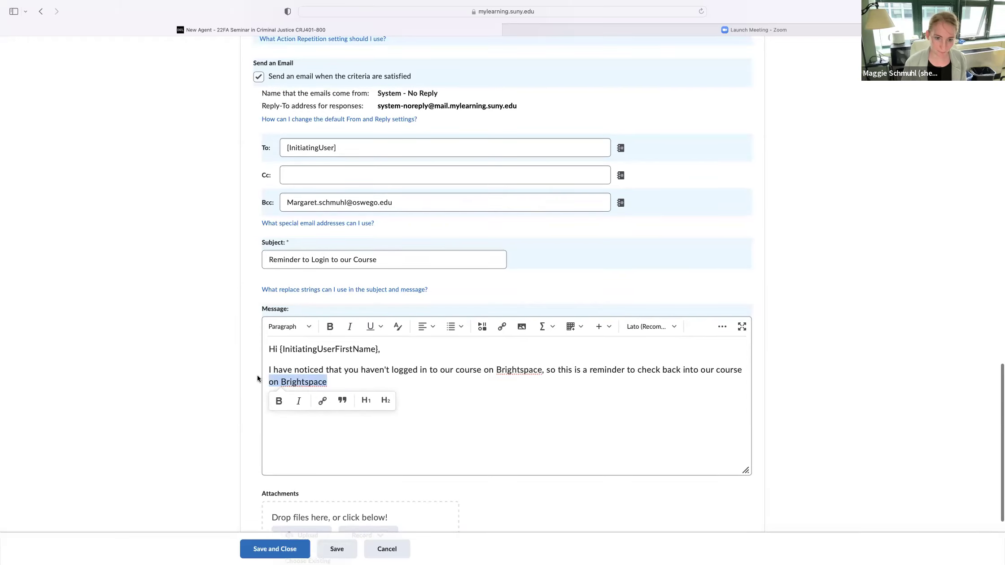
pyautogui.press('BackSpace')
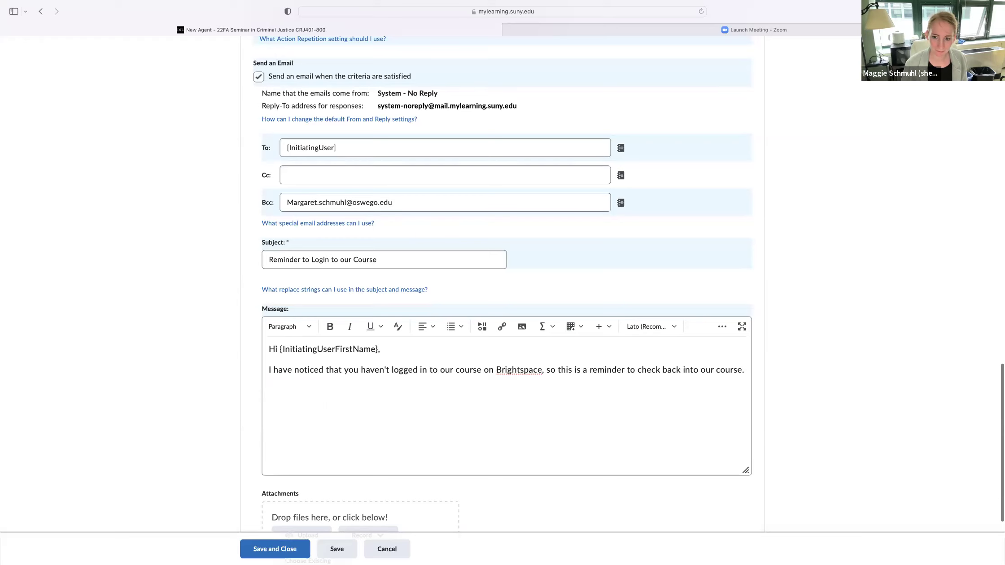
# Add the sentence "If you have any questions about our class, please feel free to email me.".
pyautogui.write('If you have ')
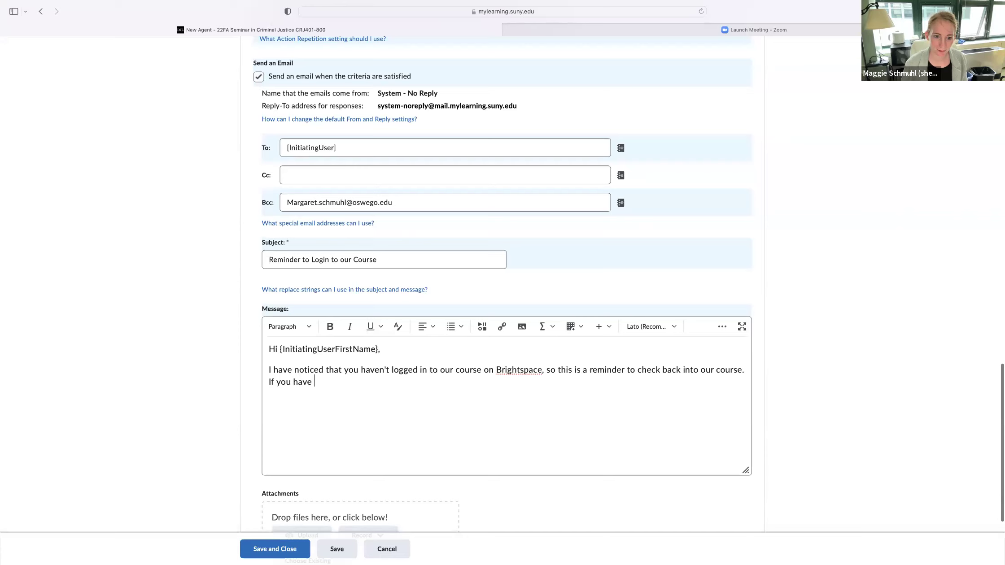
pyautogui.write('any questions about')
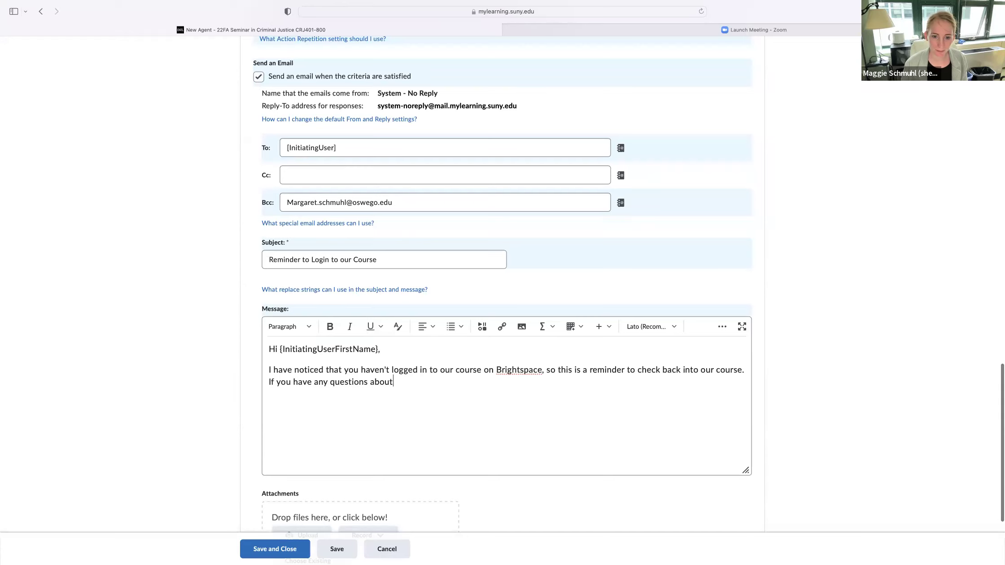
pyautogui.write(' our class, please feel free to email me.')
# Close the message with "Best," and the instructor's title and surname on separate lines.
pyautogui.press('Return')
pyautogui.write('Best,')
pyautogui.press('Return')
pyautogui.write('Dr. Schmuhl')
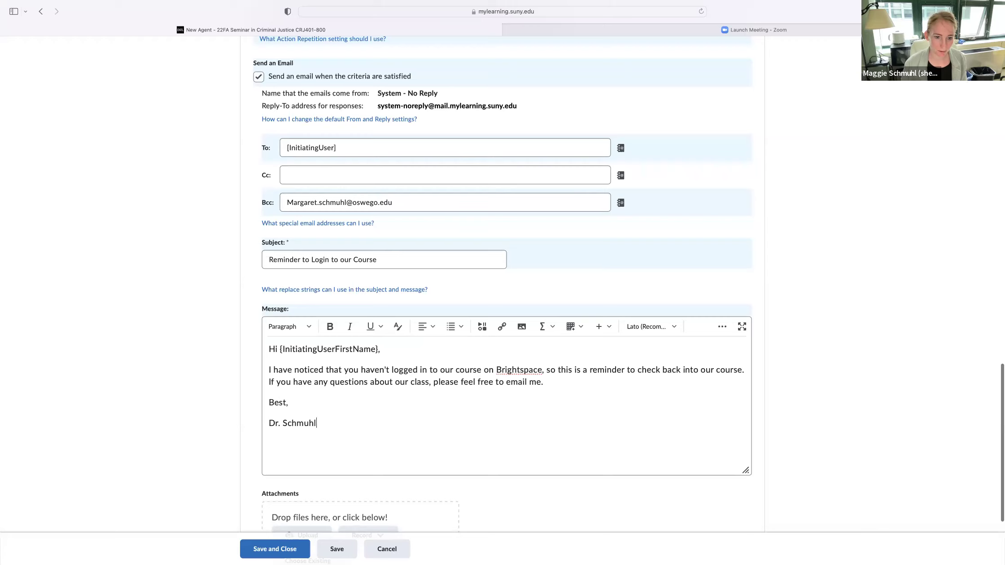
pyautogui.scroll(-3, 323, 399)
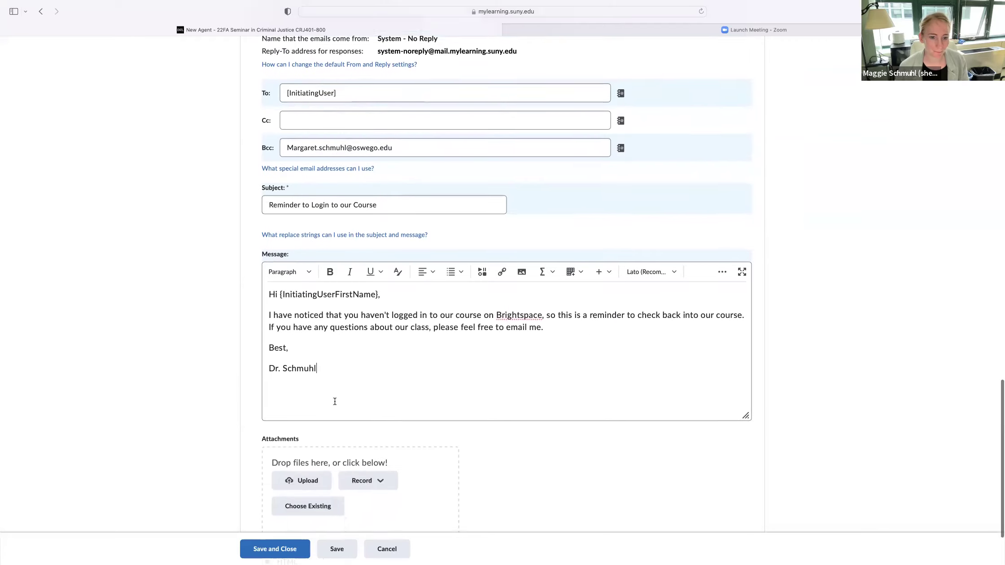
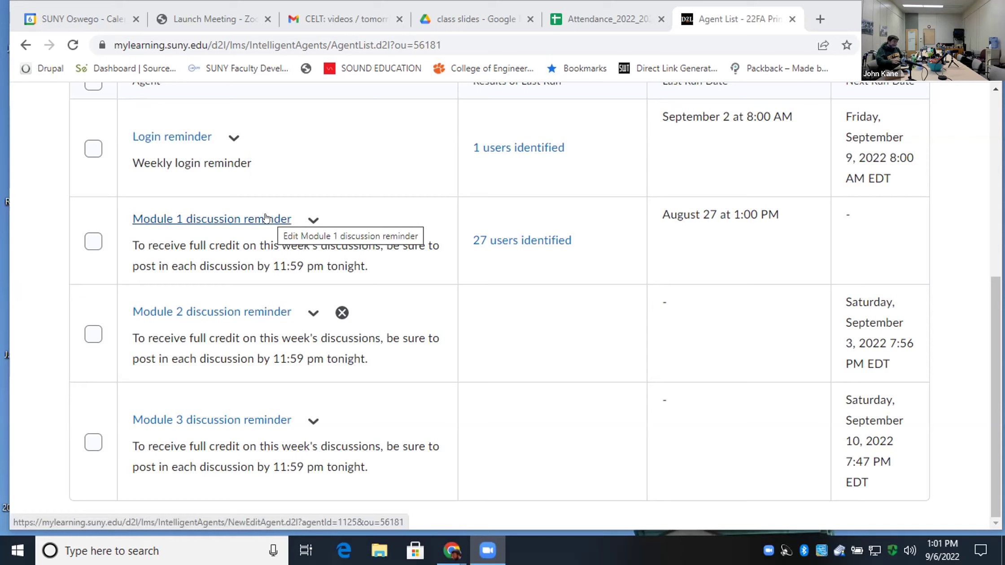
# Open the Module 1 discussion reminder agent for editing and examine its category, status and scheduling settings.
pyautogui.click(312, 221)
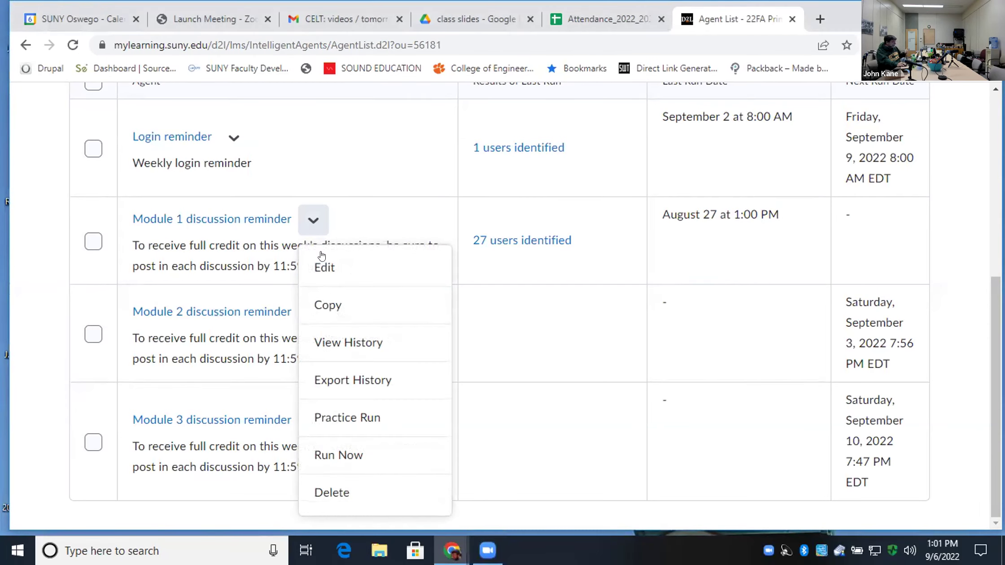
pyautogui.click(332, 265)
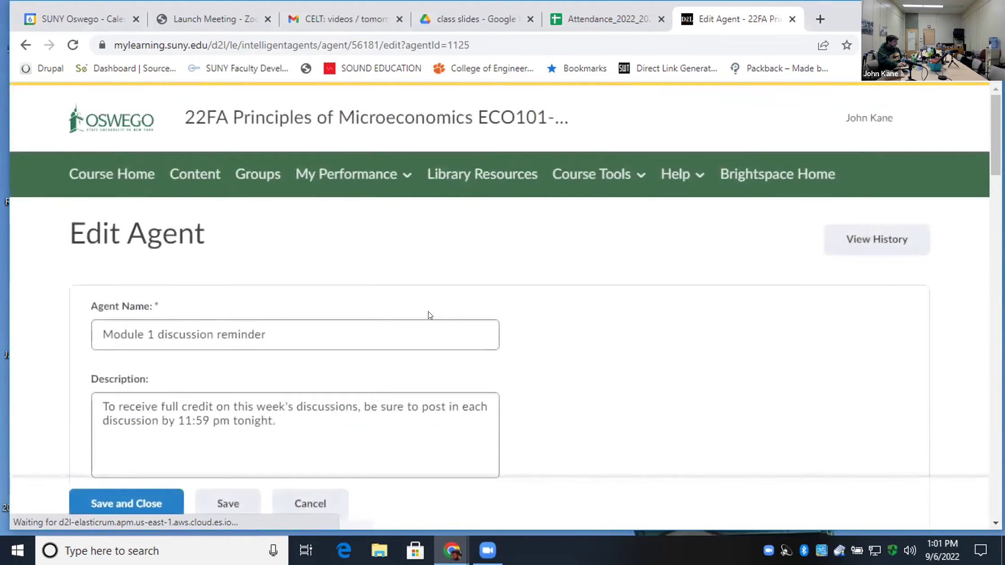
pyautogui.scroll(-2, 371, 323)
pyautogui.click(327, 310)
pyautogui.scroll(-3, 326, 311)
pyautogui.press('Tab')
pyautogui.press('Tab')
pyautogui.press('Tab')
pyautogui.scroll(-3, 411, 267)
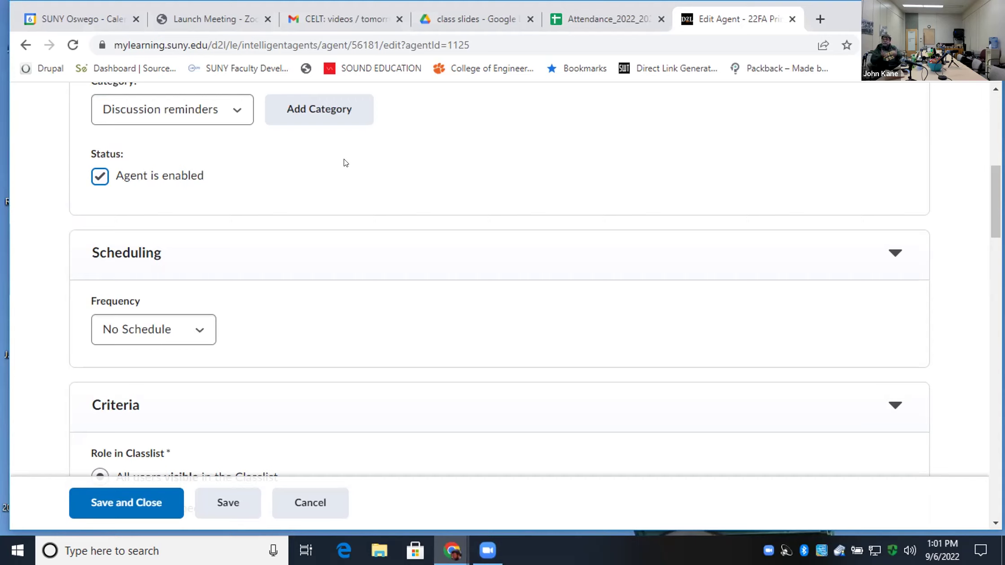
# Examine the Module 1 reminder agent's discussion release conditions and its options for requiring all or any conditions, keeping "Any condition must be met".
pyautogui.click(275, 178)
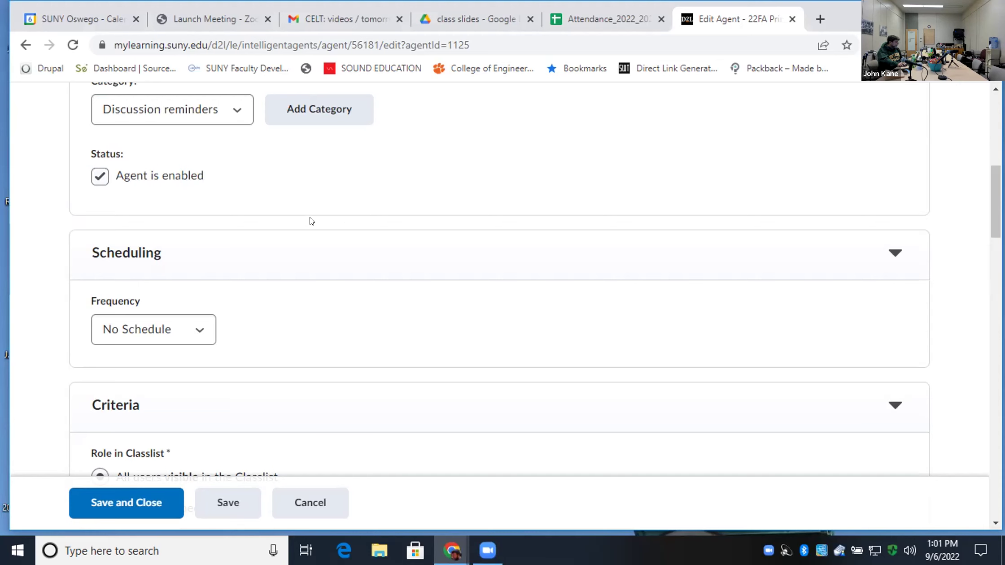
pyautogui.scroll(-3, 332, 225)
pyautogui.scroll(-2, 352, 229)
pyautogui.scroll(-8, 361, 230)
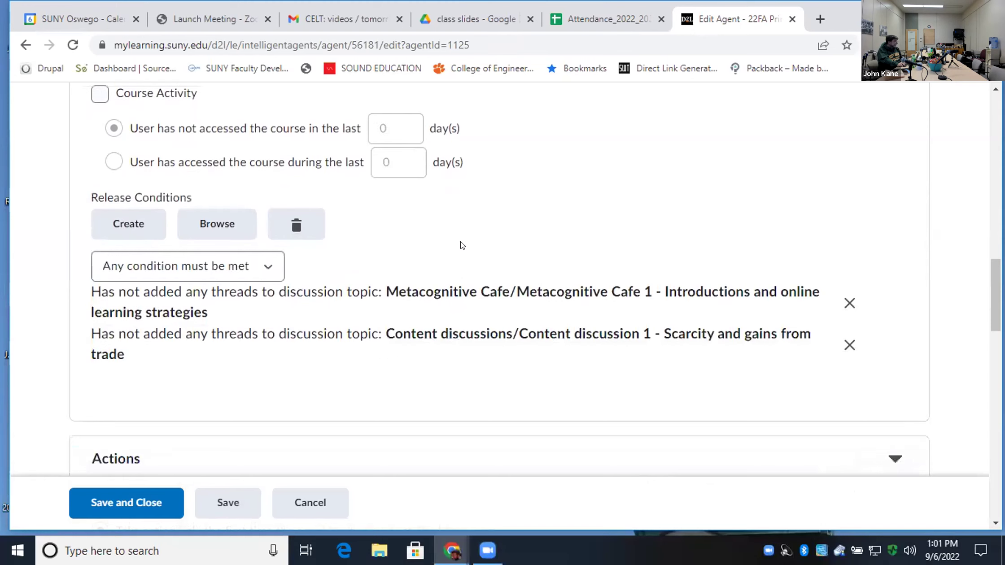
pyautogui.scroll(2, 462, 246)
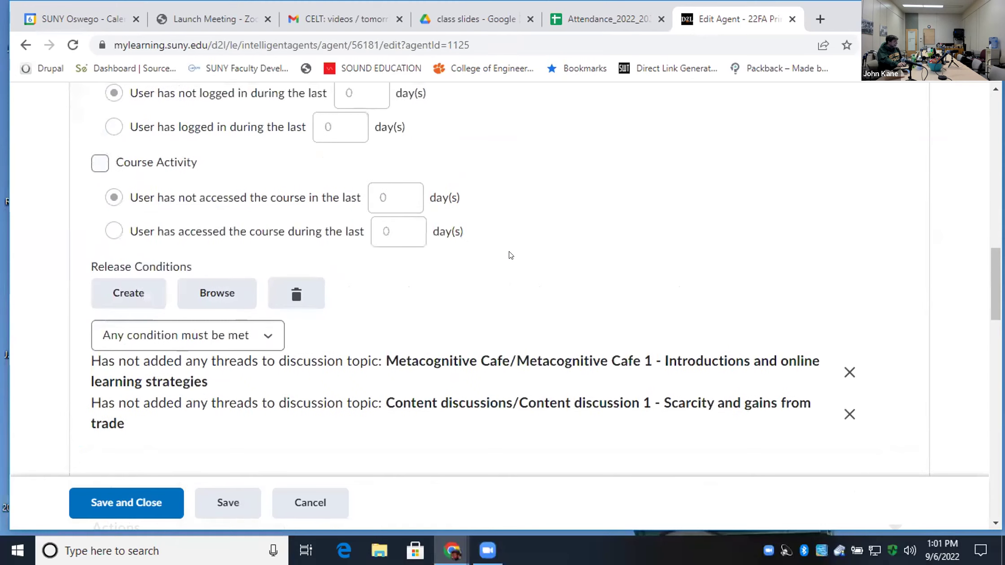
pyautogui.click(265, 335)
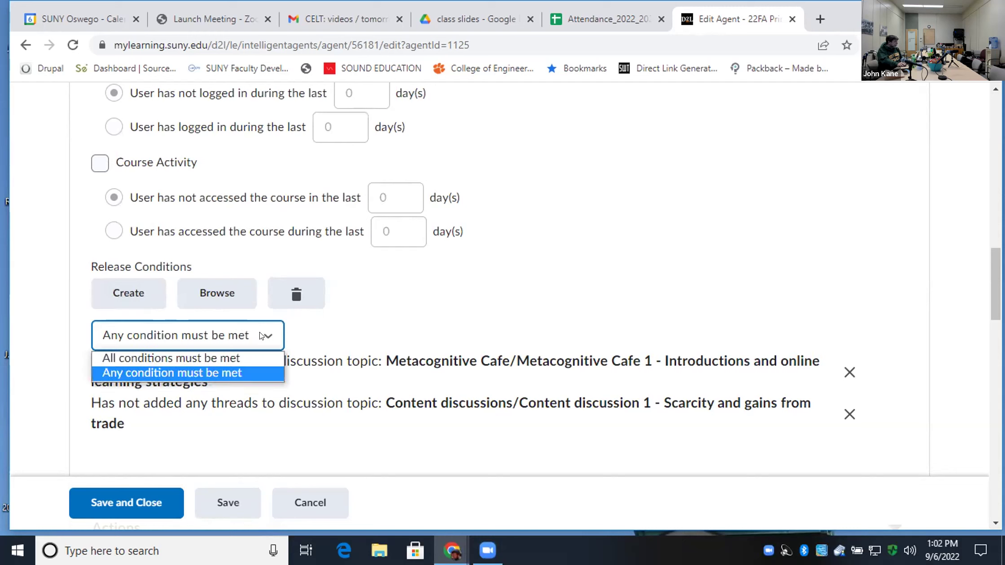
pyautogui.click(359, 310)
pyautogui.click(313, 345)
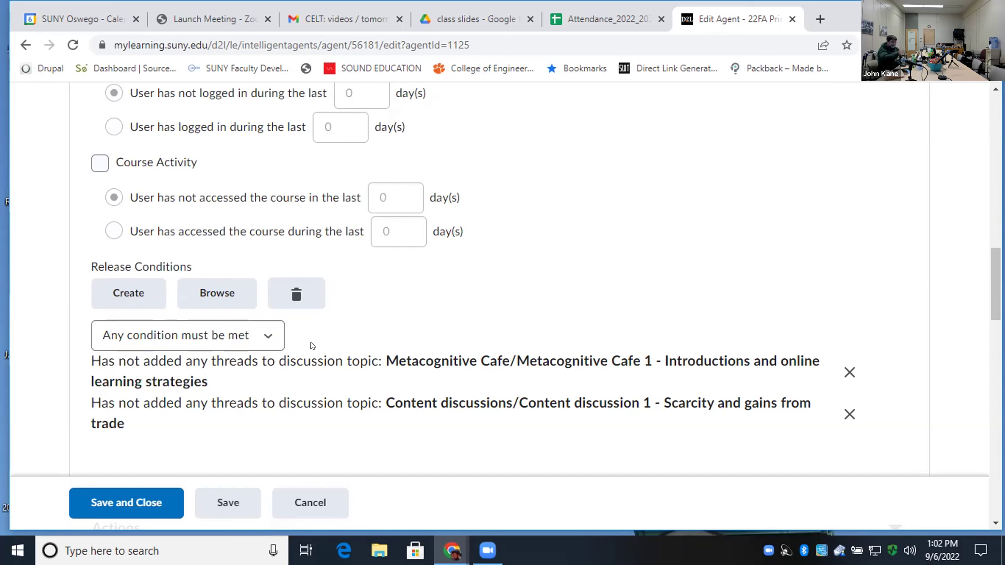
pyautogui.click(265, 332)
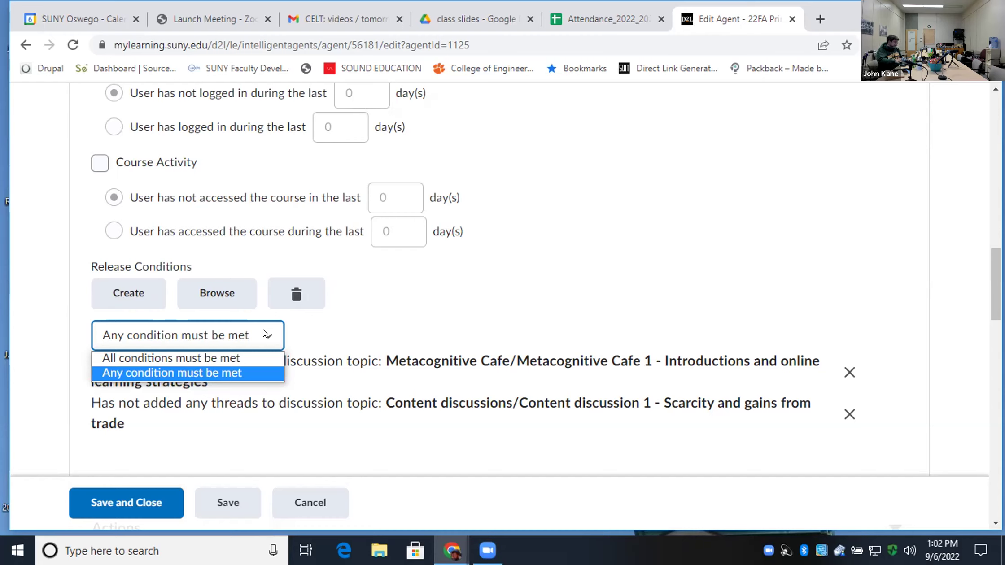
pyautogui.click(227, 372)
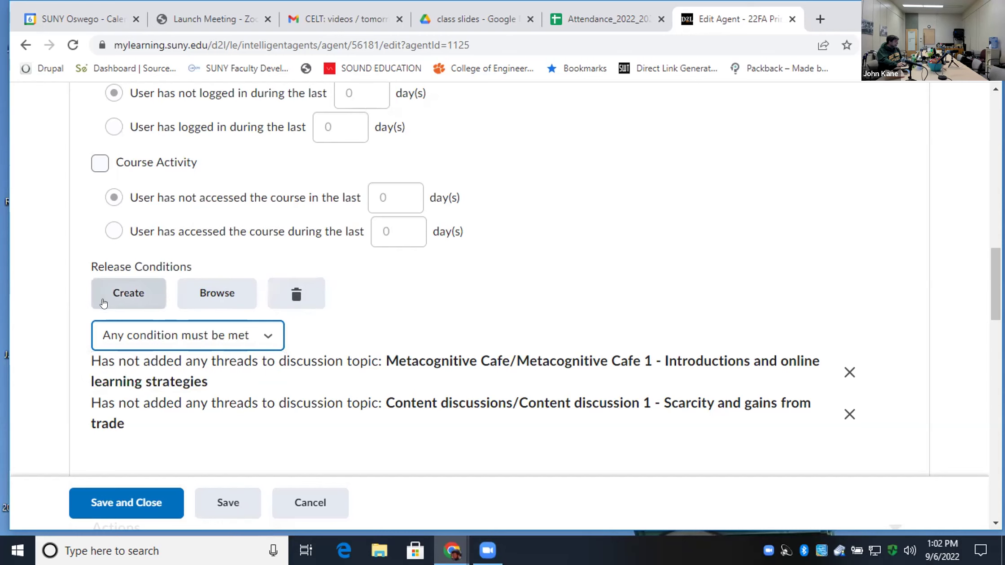
# Start a new release condition, review the available condition types from assignments through surveys, and cancel without creating one.
pyautogui.click(123, 294)
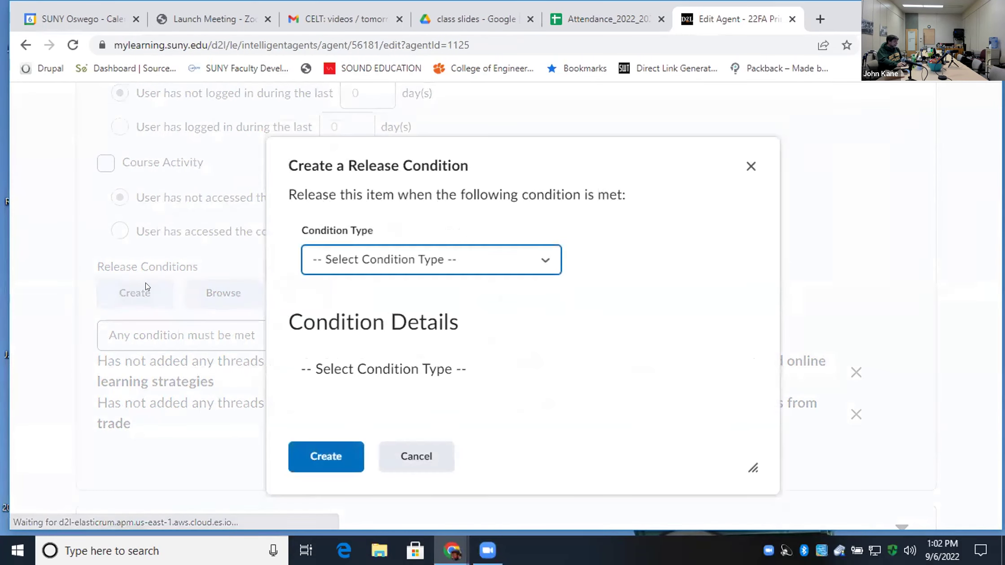
pyautogui.click(547, 265)
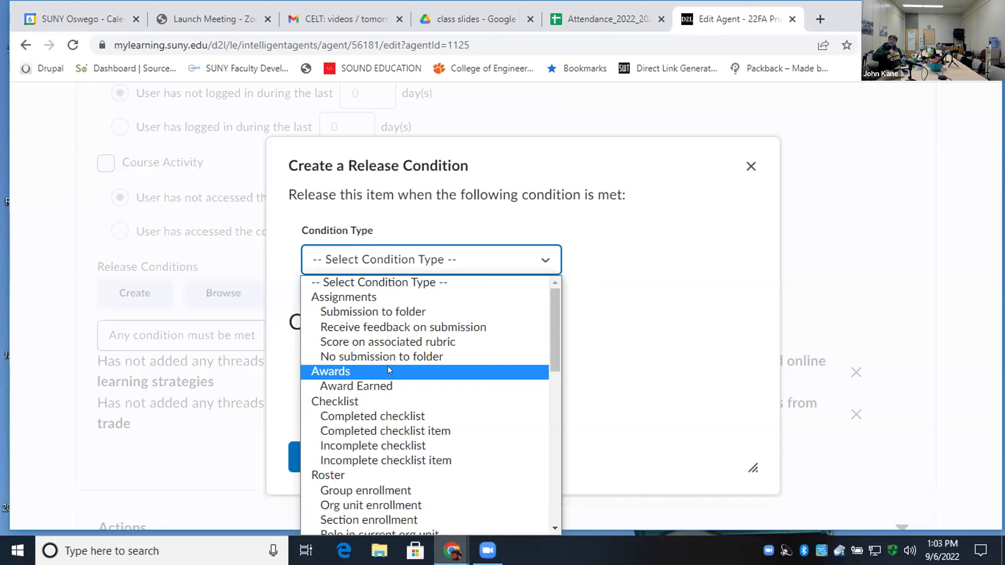
pyautogui.scroll(-5, 438, 344)
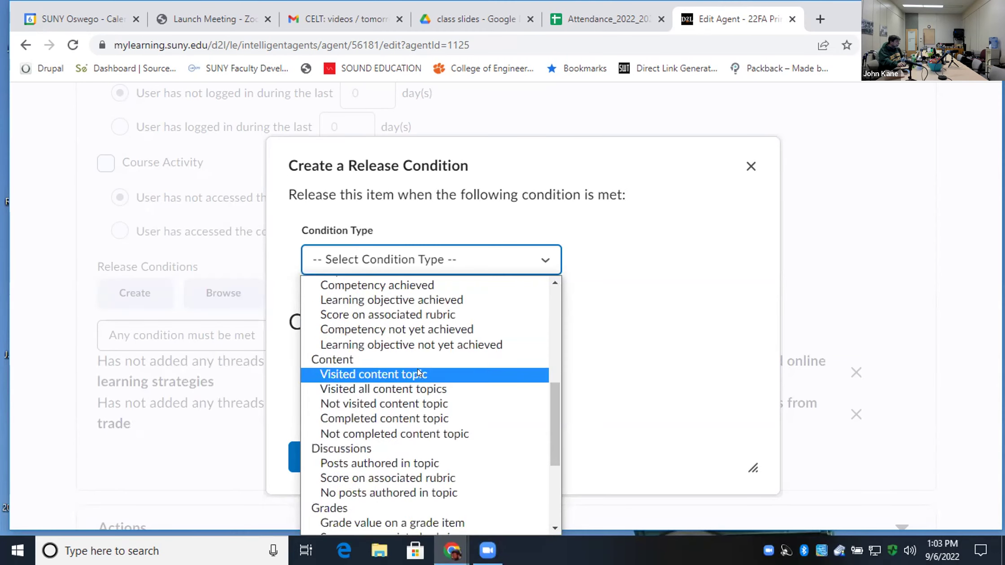
pyautogui.scroll(3, 438, 344)
pyautogui.scroll(3, 427, 345)
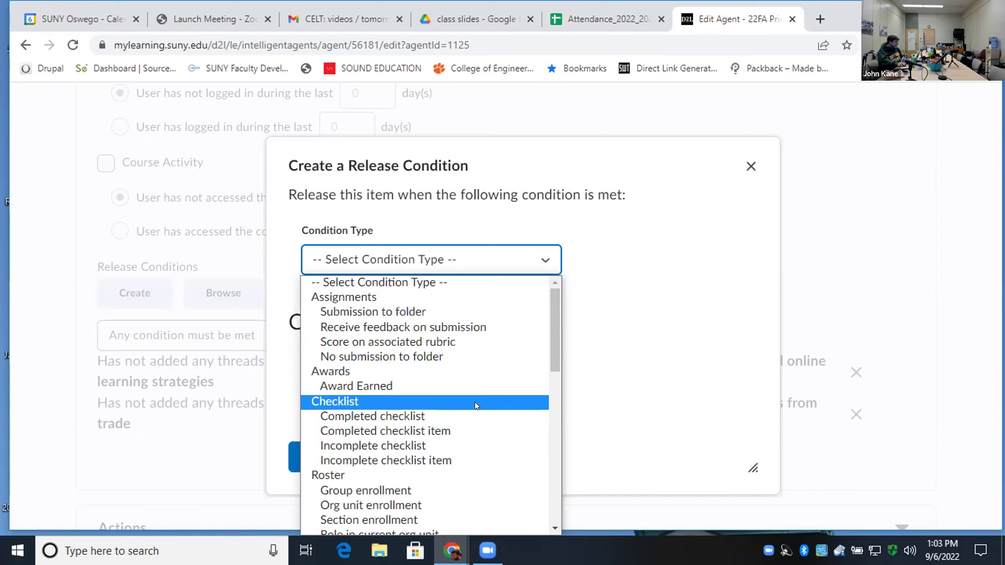
pyautogui.scroll(-3, 467, 406)
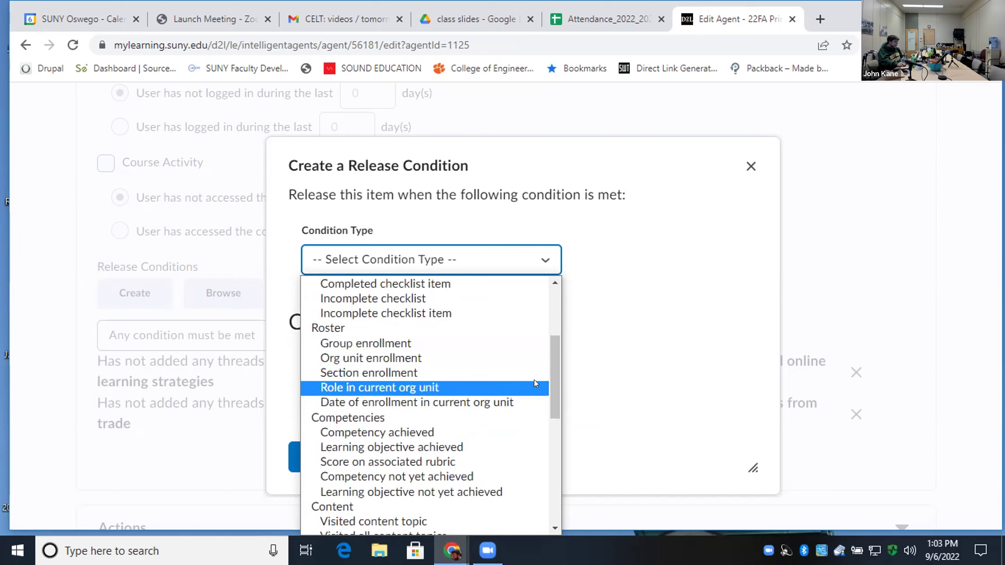
pyautogui.moveTo(557, 383); pyautogui.dragTo(566, 475)
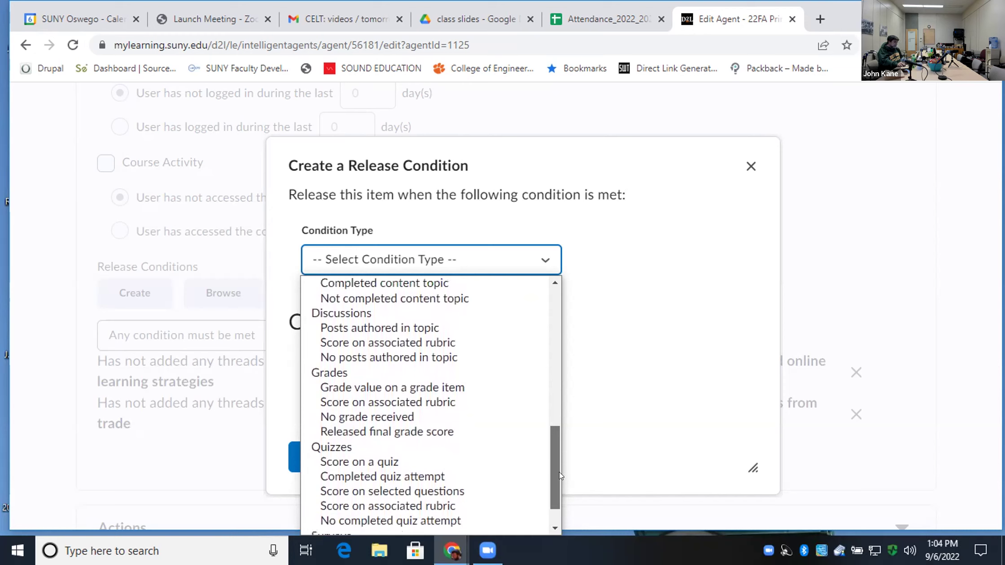
pyautogui.moveTo(560, 477); pyautogui.dragTo(556, 502)
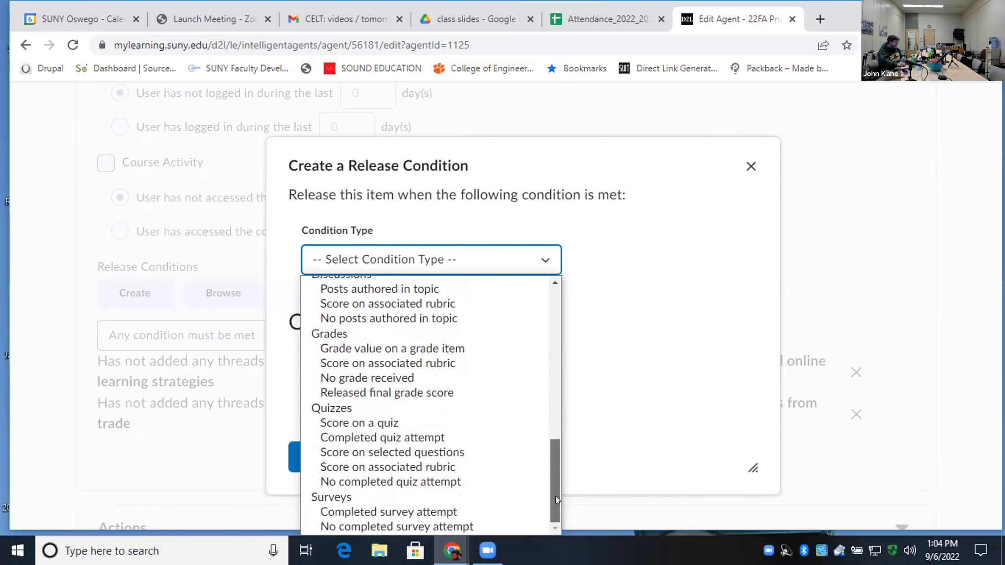
pyautogui.click(712, 249)
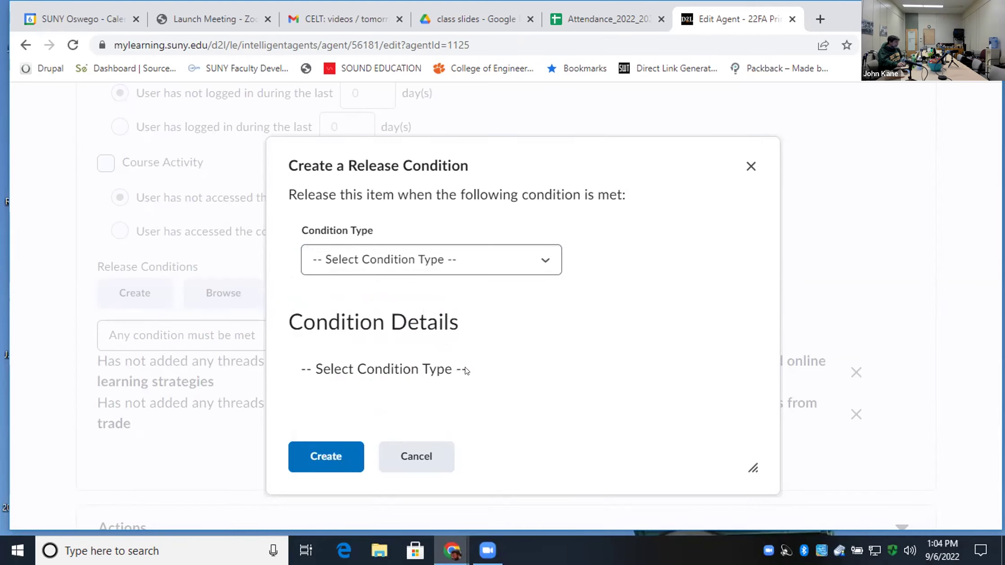
pyautogui.moveTo(641, 244); pyautogui.dragTo(341, 370)
pyautogui.click(417, 456)
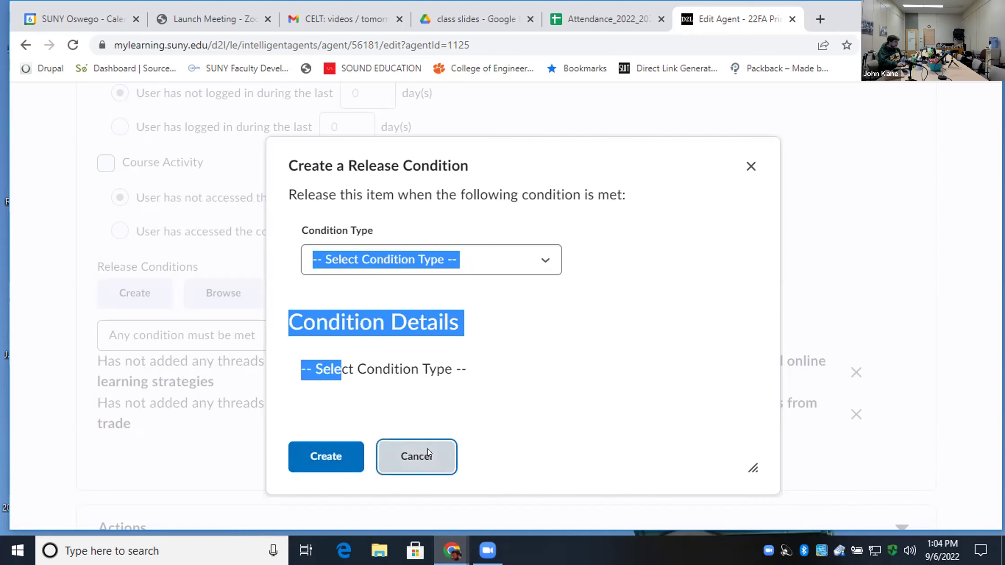
# Review the agent's criteria, action repetition, email recipients, subject and message, and leave the agent without saving.
pyautogui.scroll(-15, 157, 381)
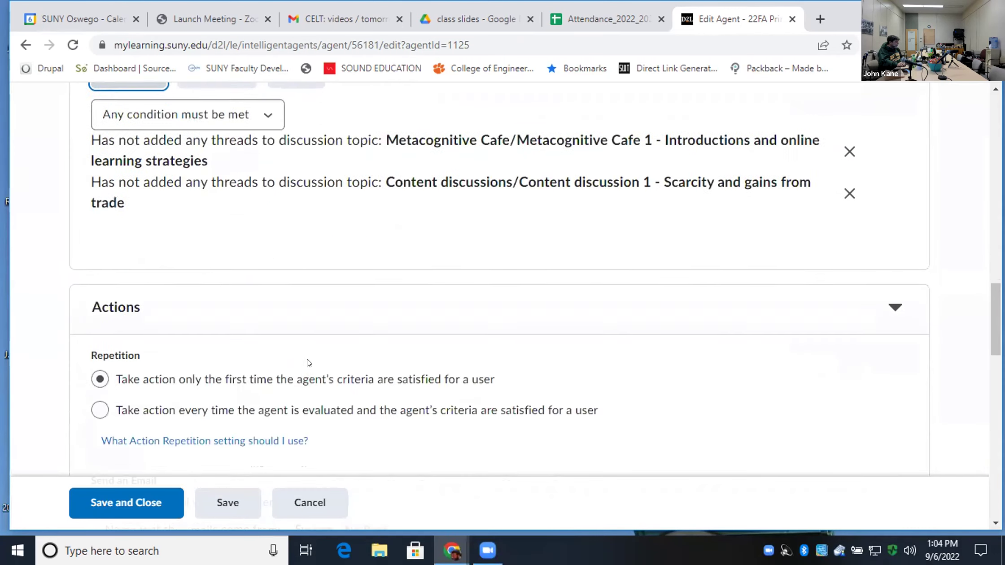
pyautogui.click(302, 350)
pyautogui.scroll(15, 302, 350)
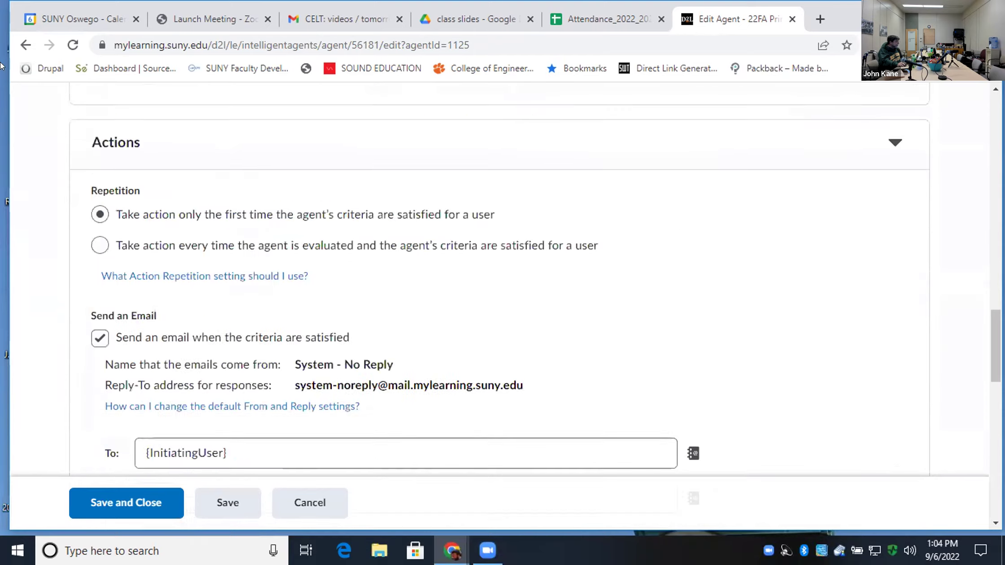
pyautogui.scroll(12, 265, 180)
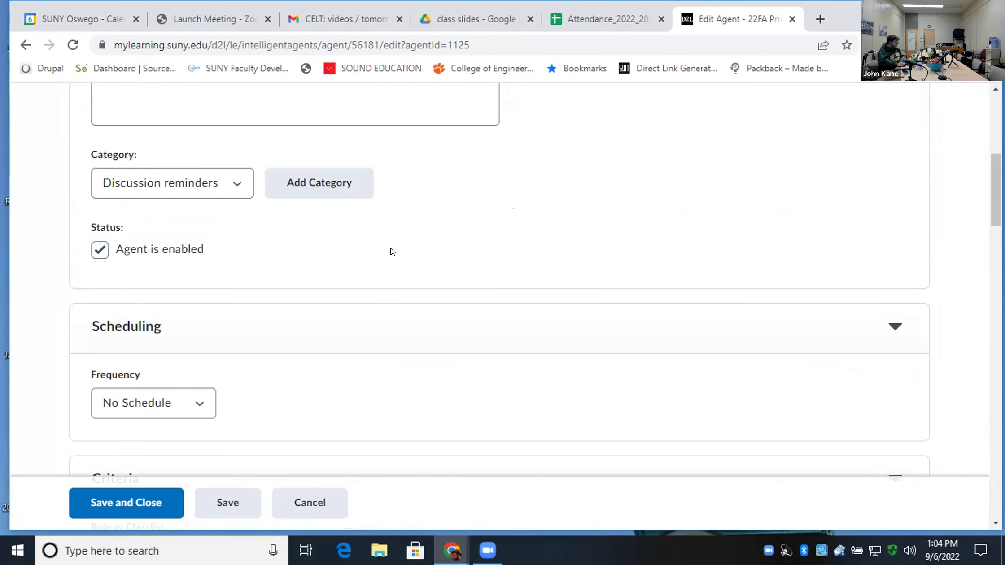
pyautogui.scroll(-10, 394, 269)
pyautogui.scroll(-10, 395, 305)
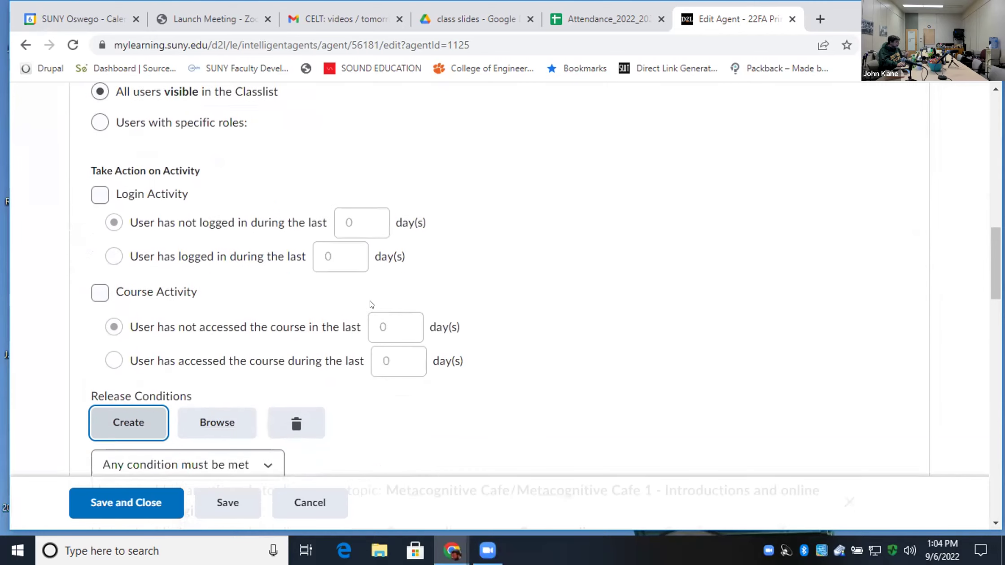
pyautogui.scroll(-2, 485, 314)
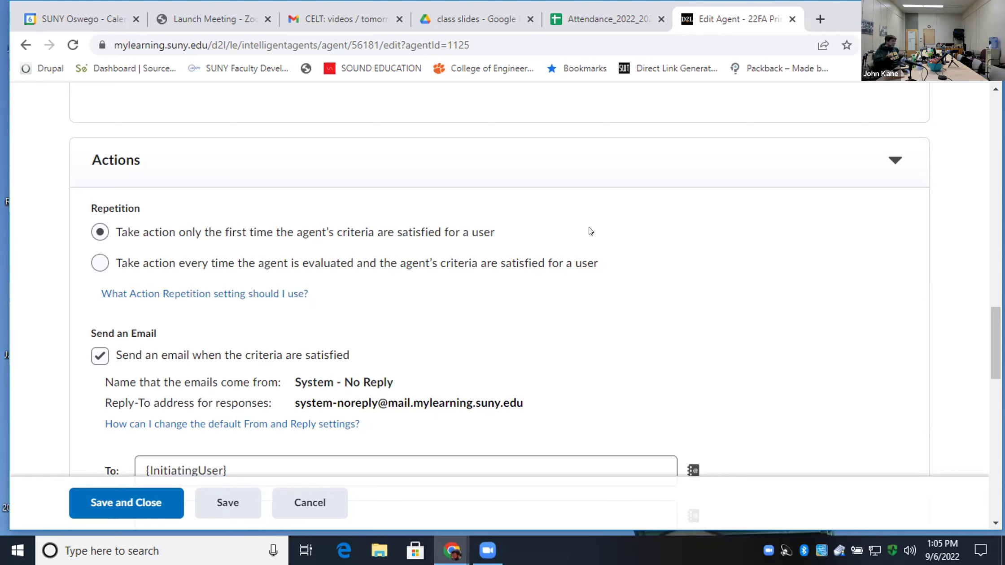
pyautogui.scroll(-6, 523, 233)
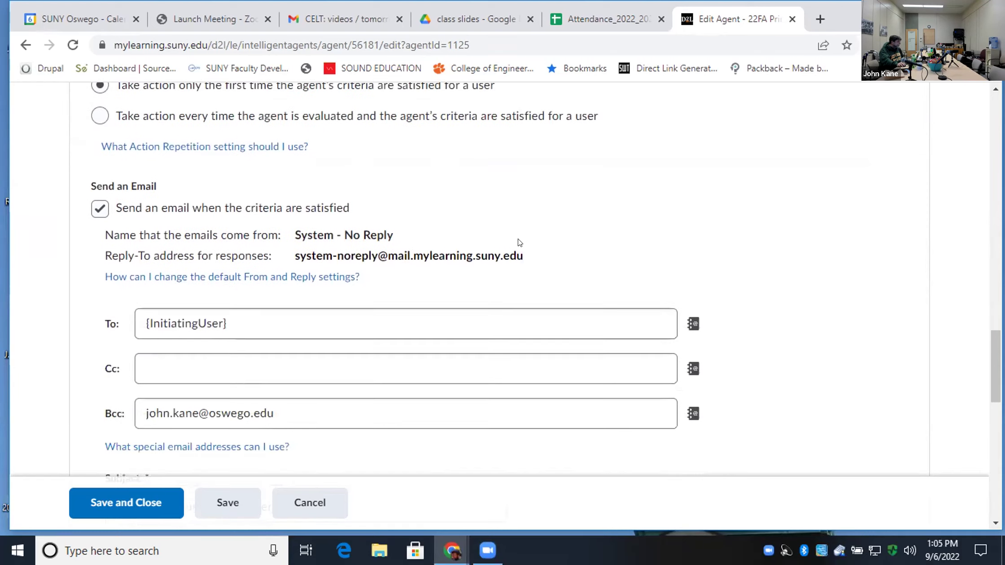
pyautogui.scroll(-10, 530, 245)
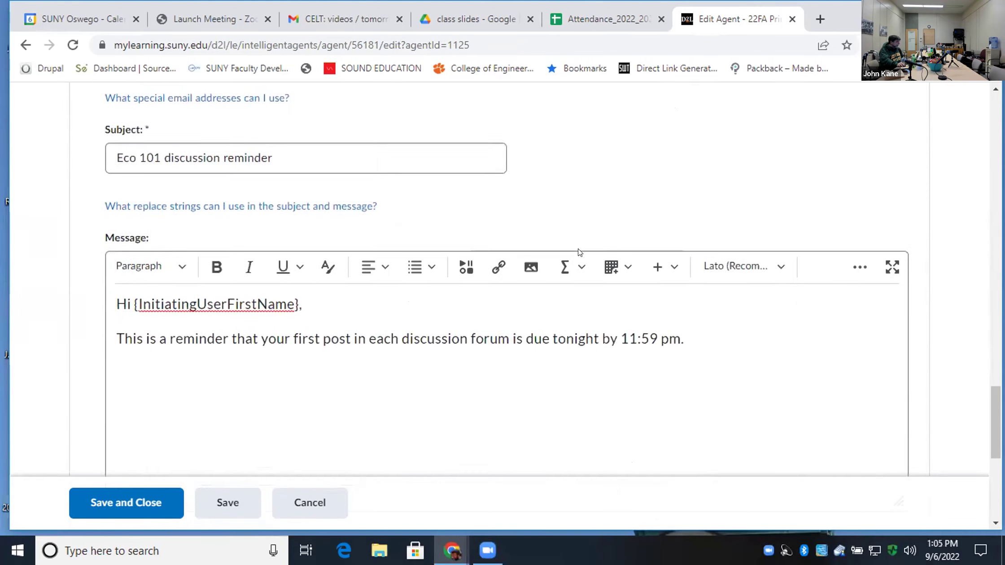
pyautogui.scroll(10, 570, 249)
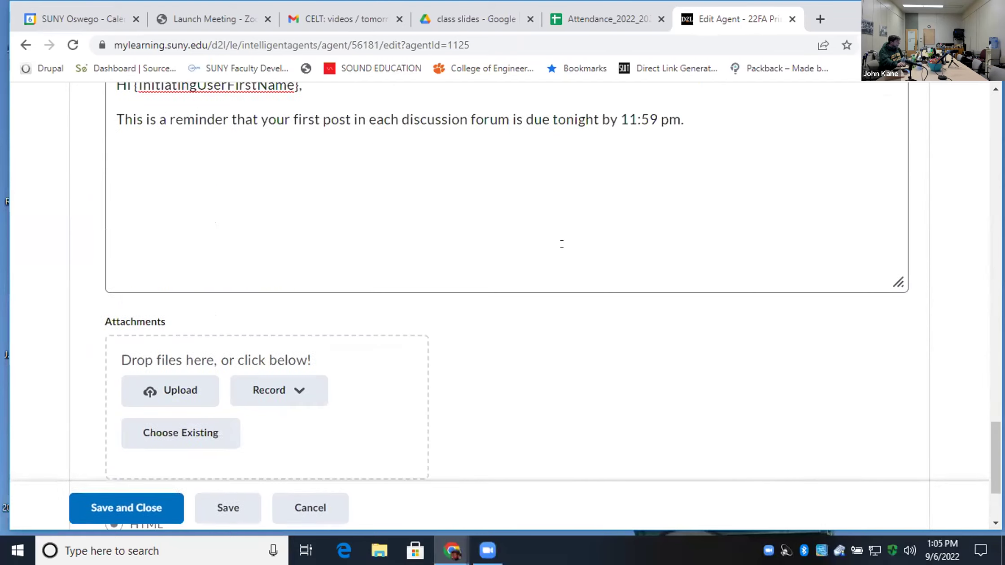
pyautogui.click(304, 502)
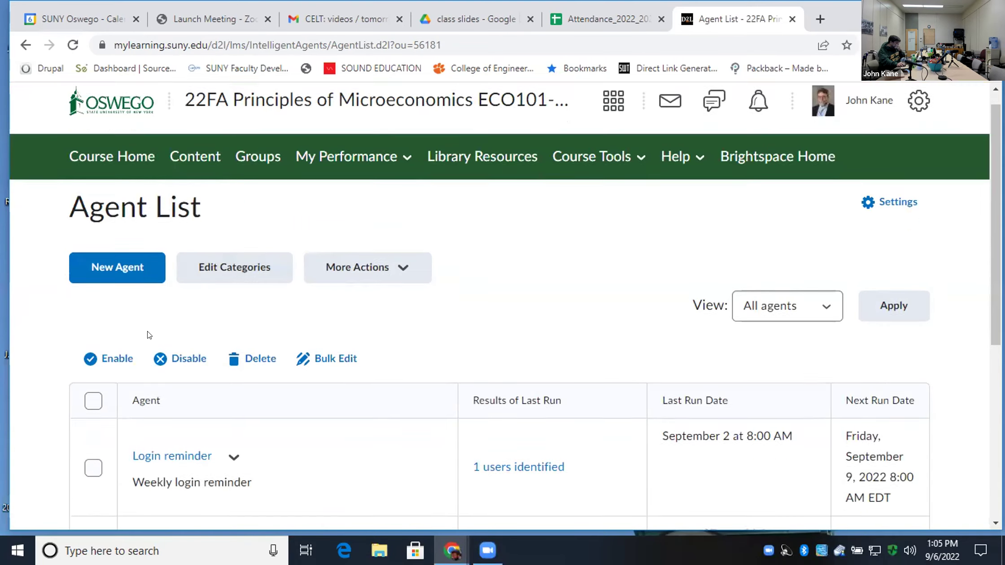
# Make a copy of the Module 3 discussion reminder agent in the agent list.
pyautogui.scroll(-6, 283, 341)
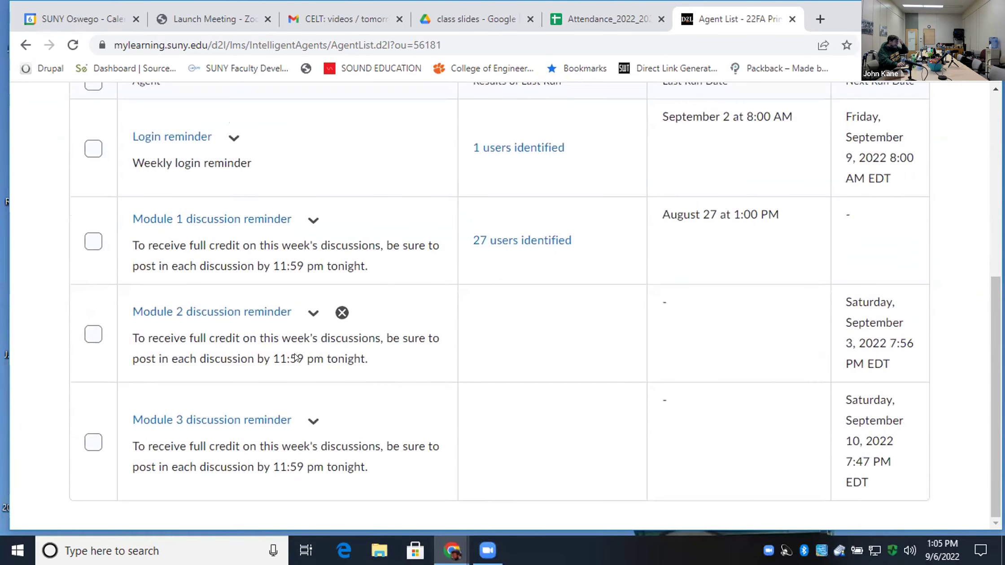
pyautogui.click(314, 419)
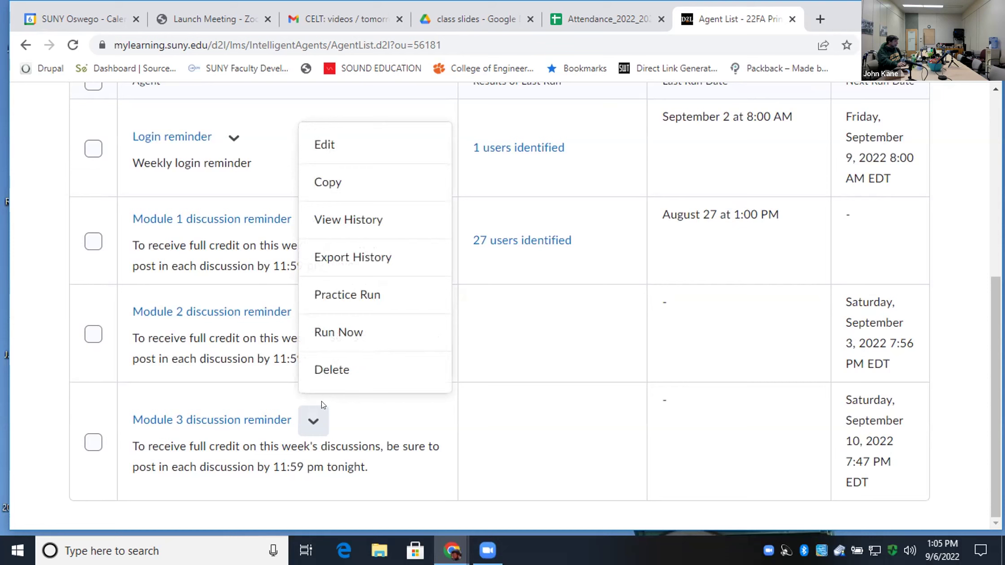
pyautogui.click(327, 182)
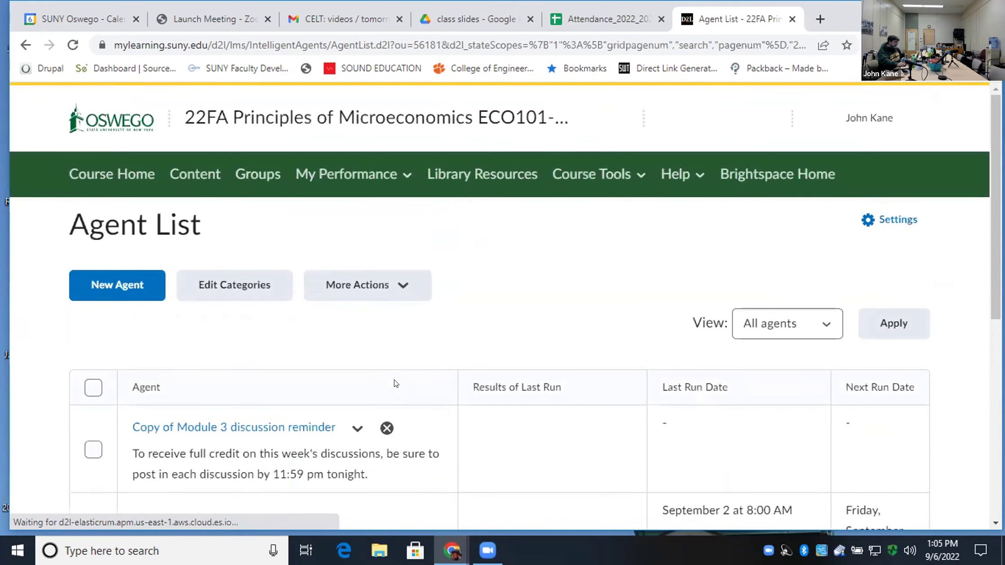
# Open the copied Module 3 agent for editing and rename it "Module 4 discussion reminder".
pyautogui.scroll(-3, 214, 327)
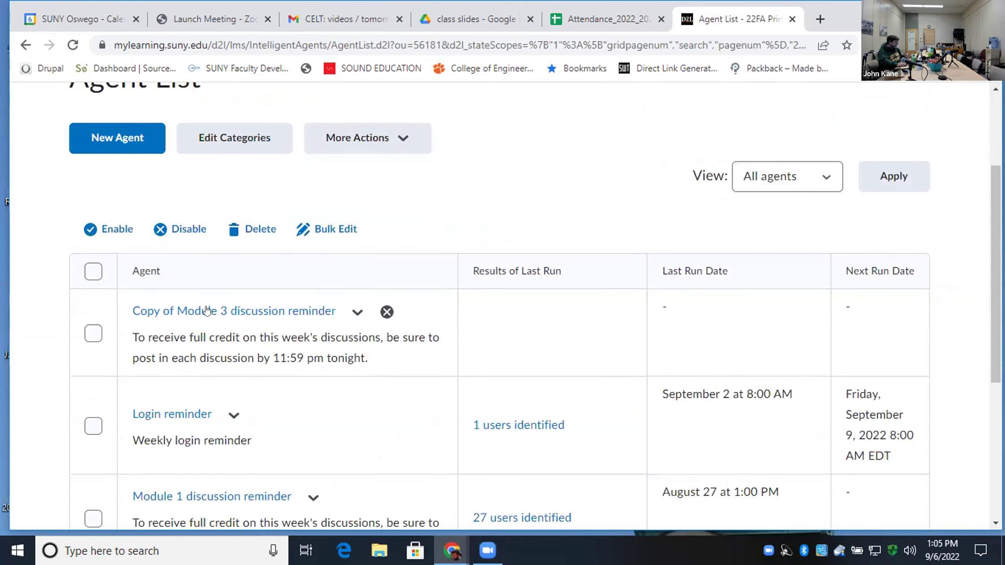
pyautogui.click(302, 312)
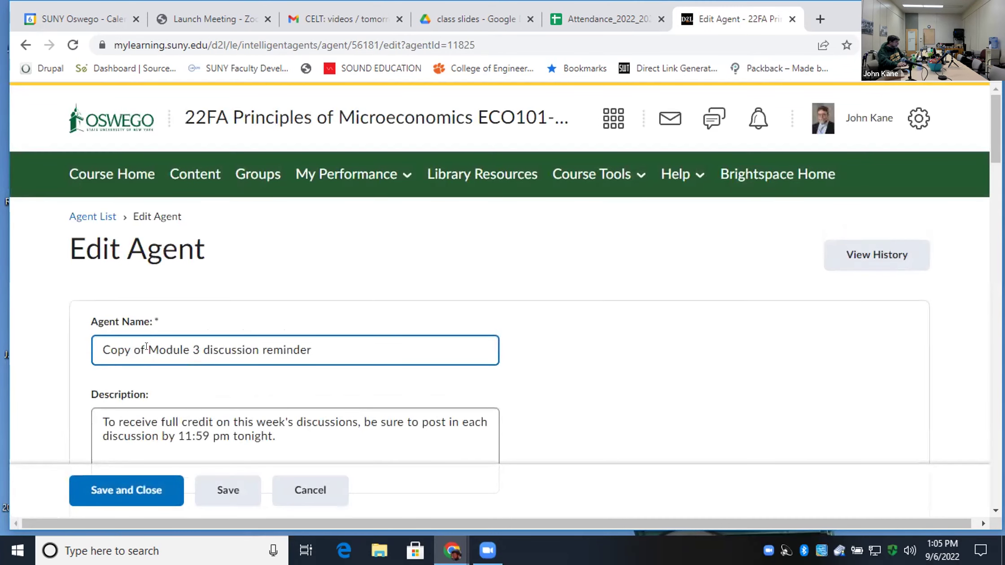
pyautogui.moveTo(146, 346); pyautogui.dragTo(40, 324)
pyautogui.press('BackSpace')
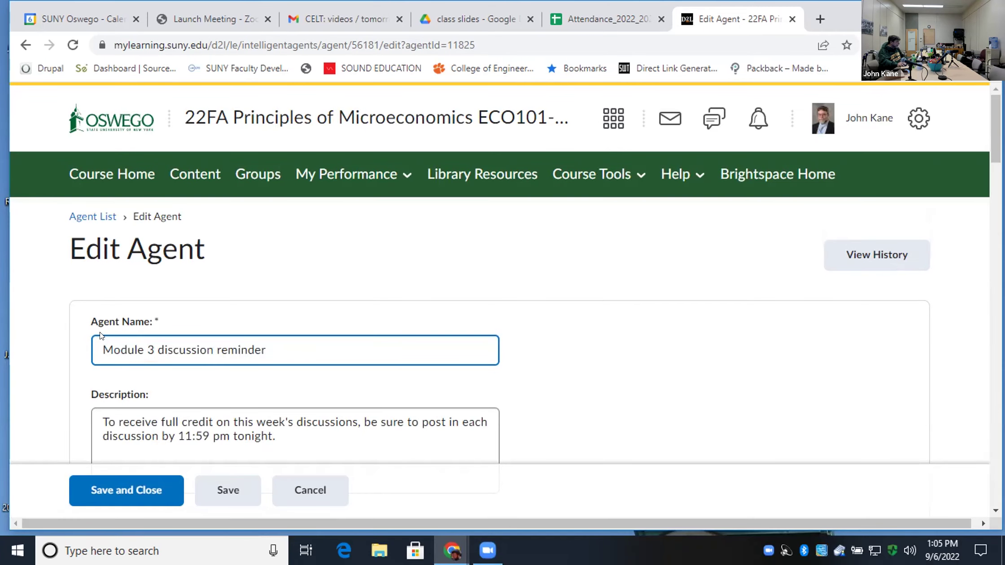
pyautogui.press('BackSpace')
pyautogui.write('4')
# Schedule the Module 4 discussion reminder agent as a One-Time Run on 9/13/2022.
pyautogui.scroll(-9, 509, 336)
pyautogui.scroll(-4, 454, 311)
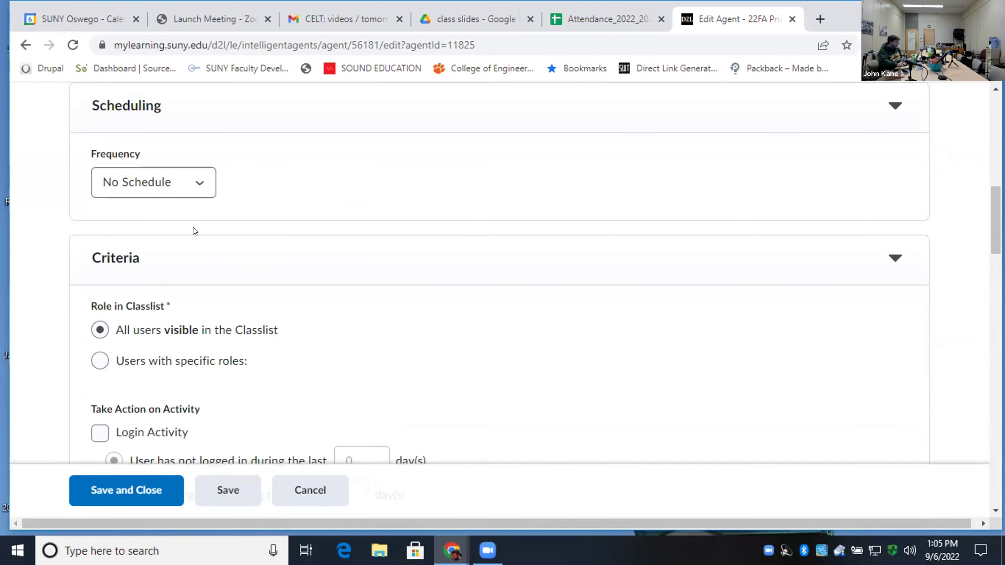
pyautogui.scroll(3, 224, 218)
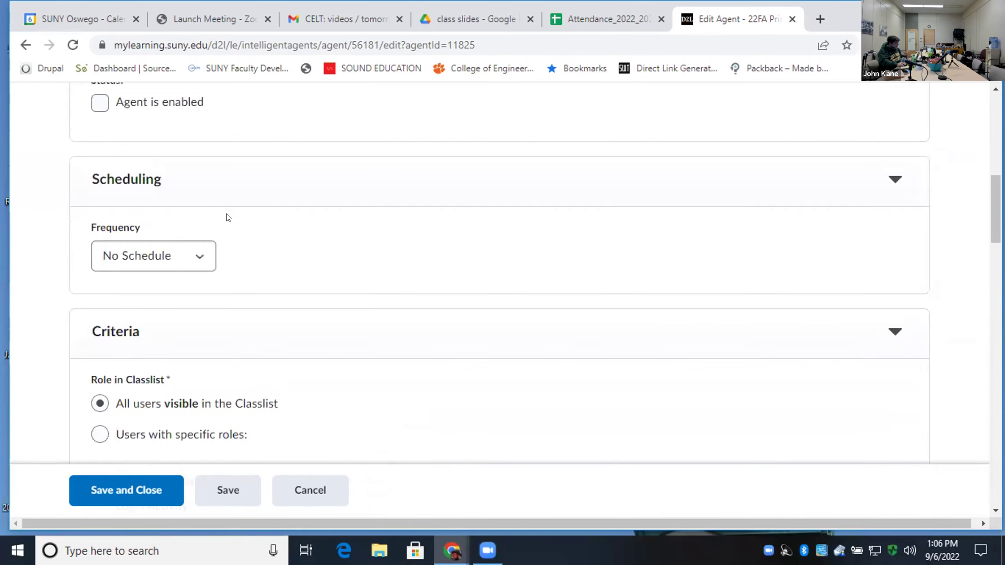
pyautogui.click(200, 330)
pyautogui.click(184, 366)
pyautogui.scroll(-3, 332, 292)
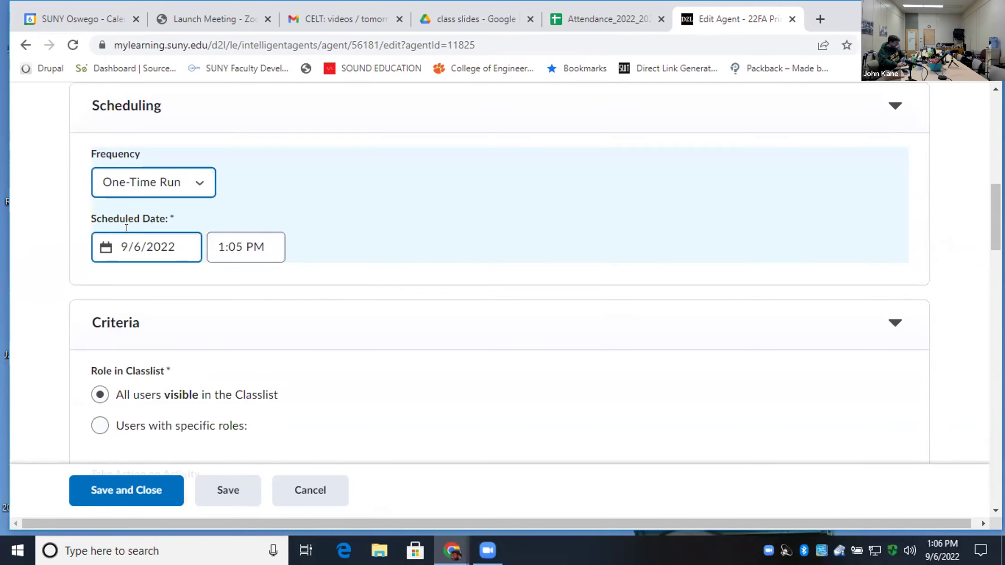
pyautogui.click(149, 242)
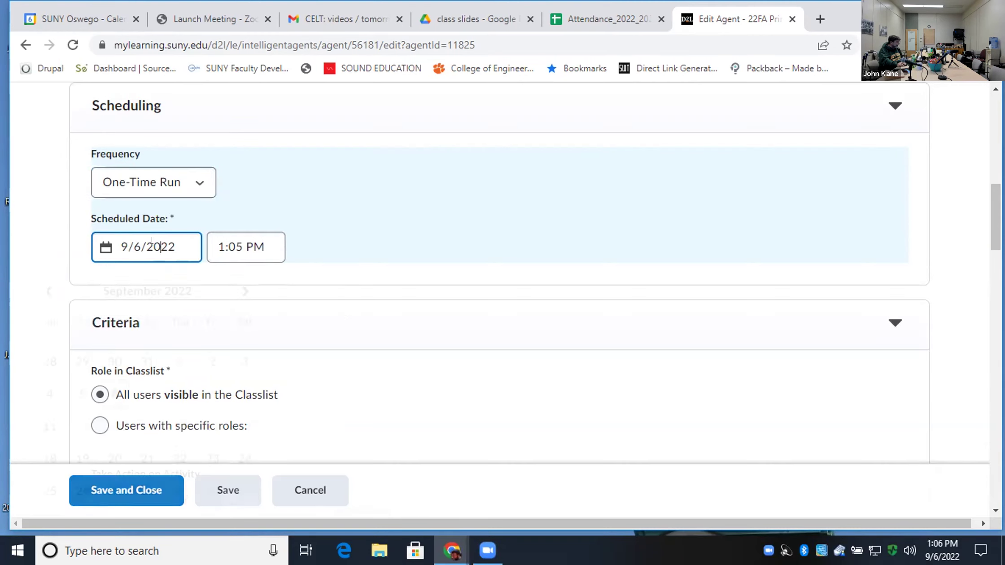
pyautogui.click(153, 242)
pyautogui.click(113, 399)
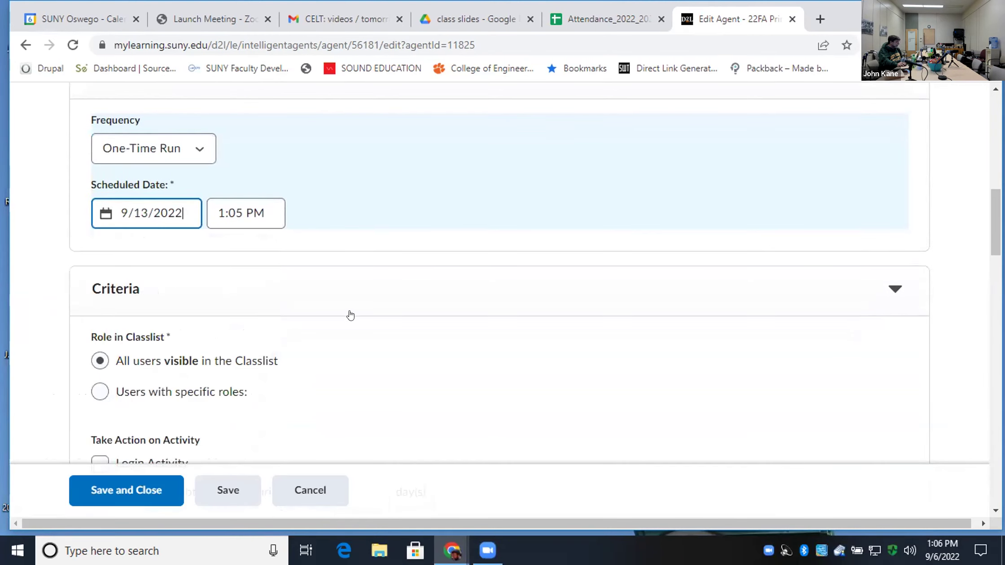
# Remove the release conditions for Metacognitive Cafe 3 and Content Discussion 3 from the agent's criteria.
pyautogui.scroll(-2, 359, 309)
pyautogui.scroll(-3, 320, 326)
pyautogui.scroll(-5, 559, 326)
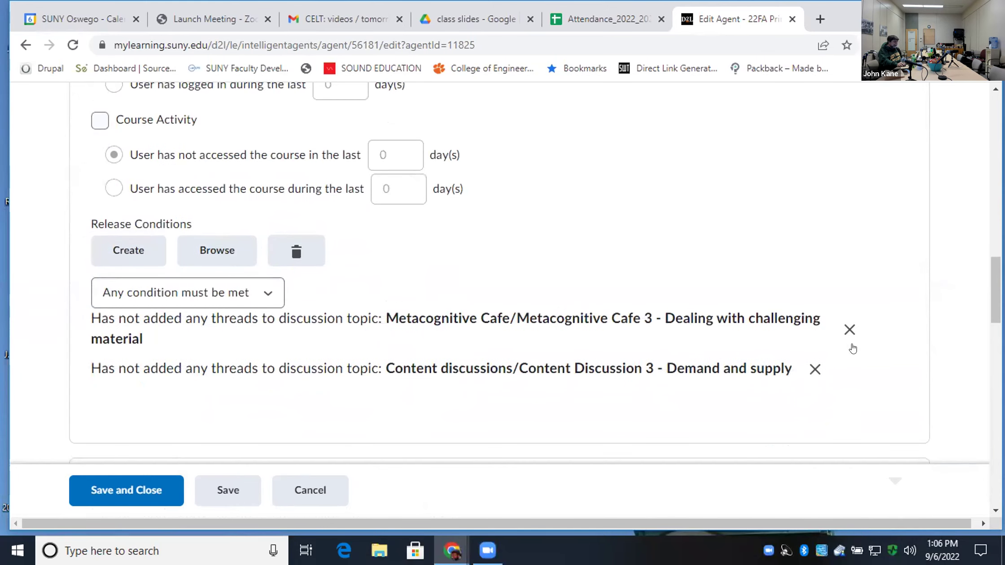
pyautogui.click(850, 330)
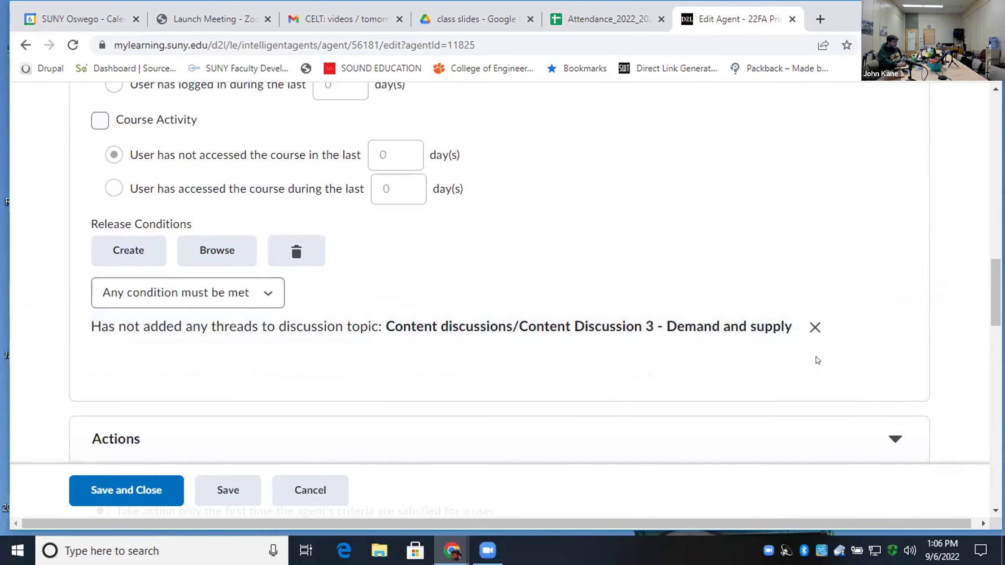
pyautogui.click(813, 329)
# Create a "No posts authored in topic" release condition for the discussion Metacognitive Cafe 4 - Retrieval Practice.
pyautogui.click(107, 253)
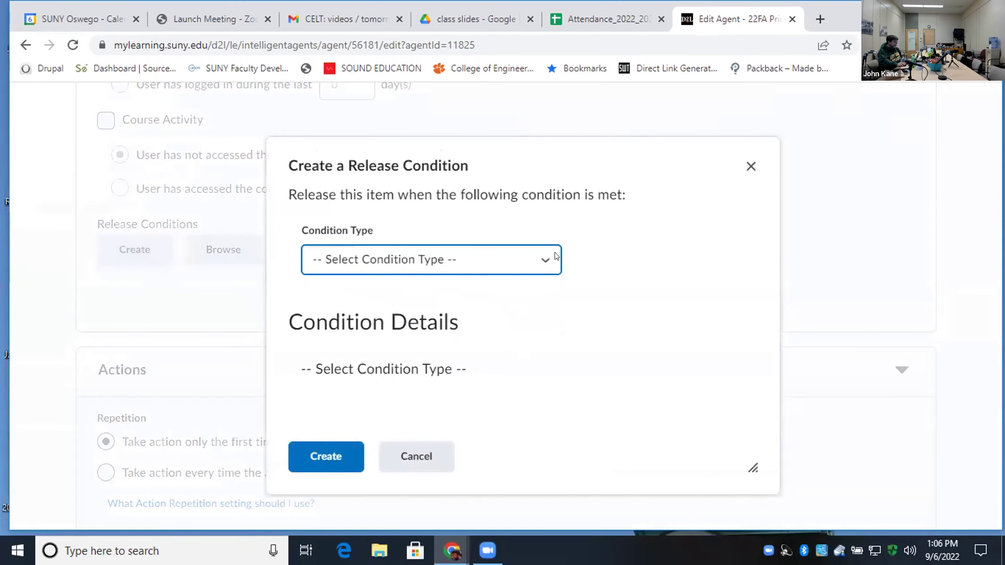
pyautogui.click(556, 256)
pyautogui.scroll(-10, 516, 305)
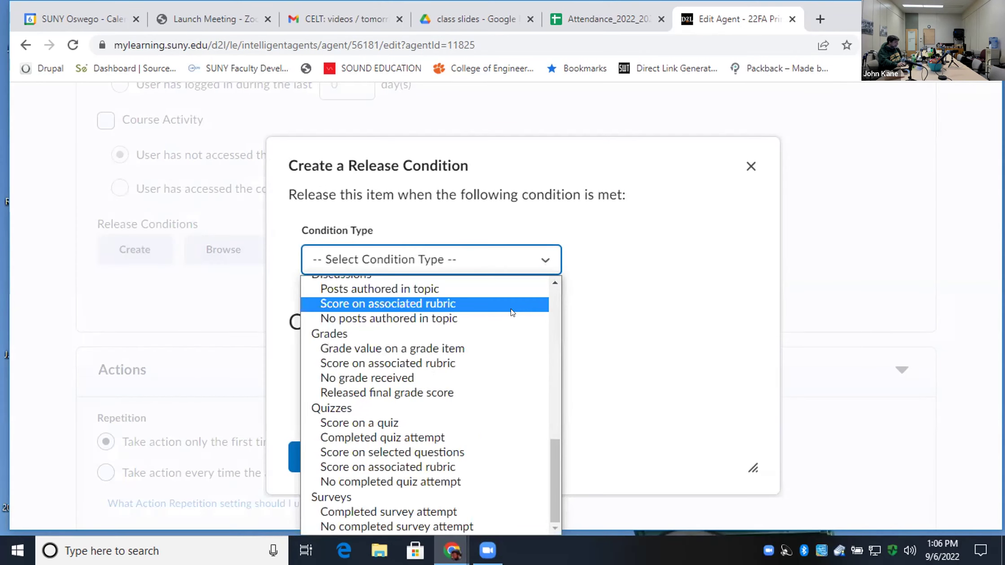
pyautogui.scroll(5, 511, 314)
pyautogui.scroll(-3, 512, 321)
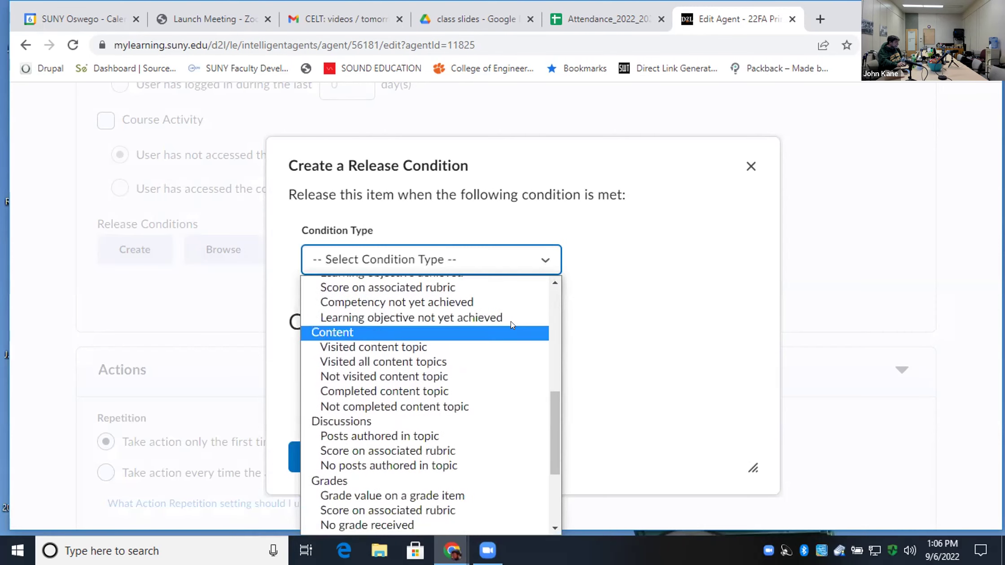
pyautogui.click(498, 466)
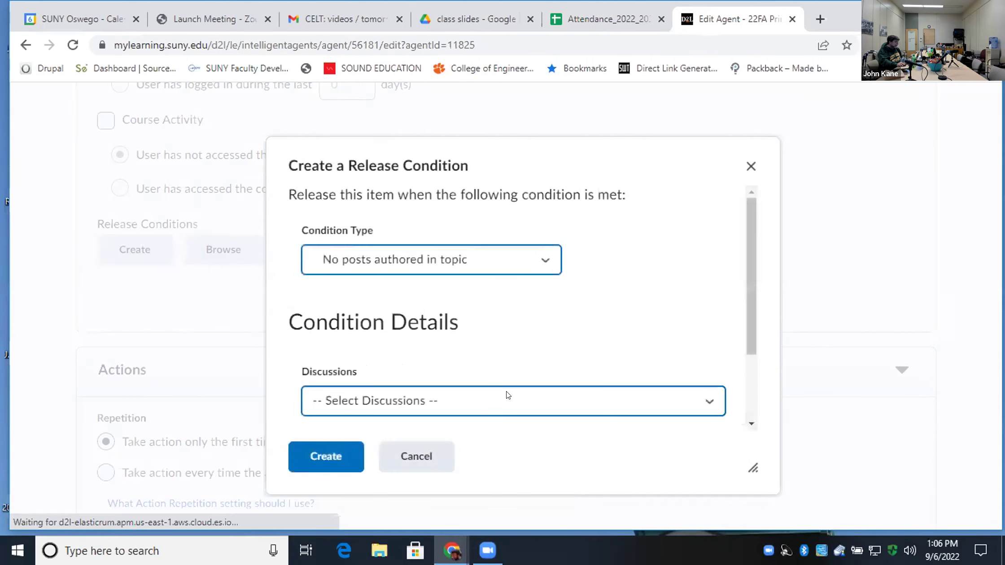
pyautogui.click(699, 395)
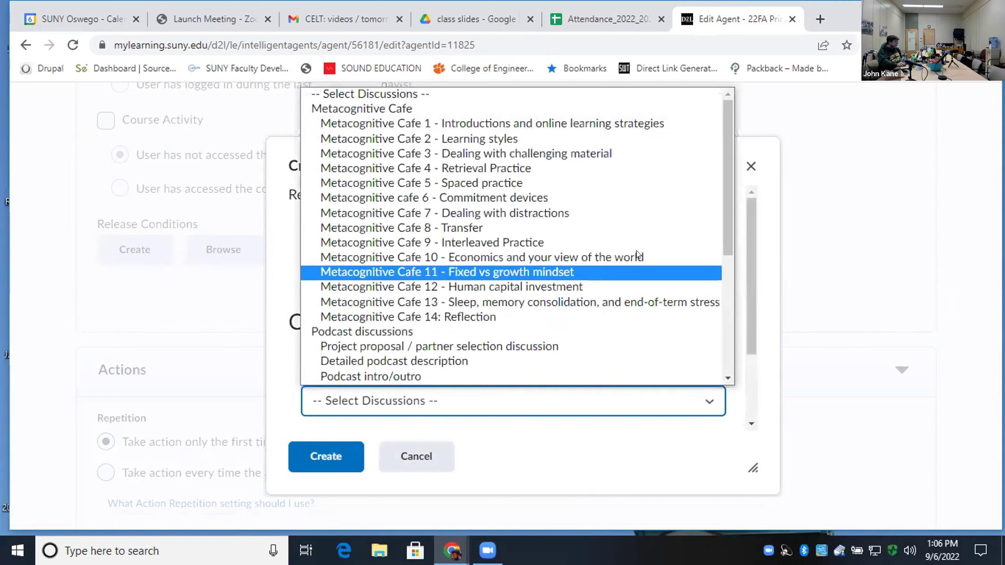
pyautogui.click(607, 168)
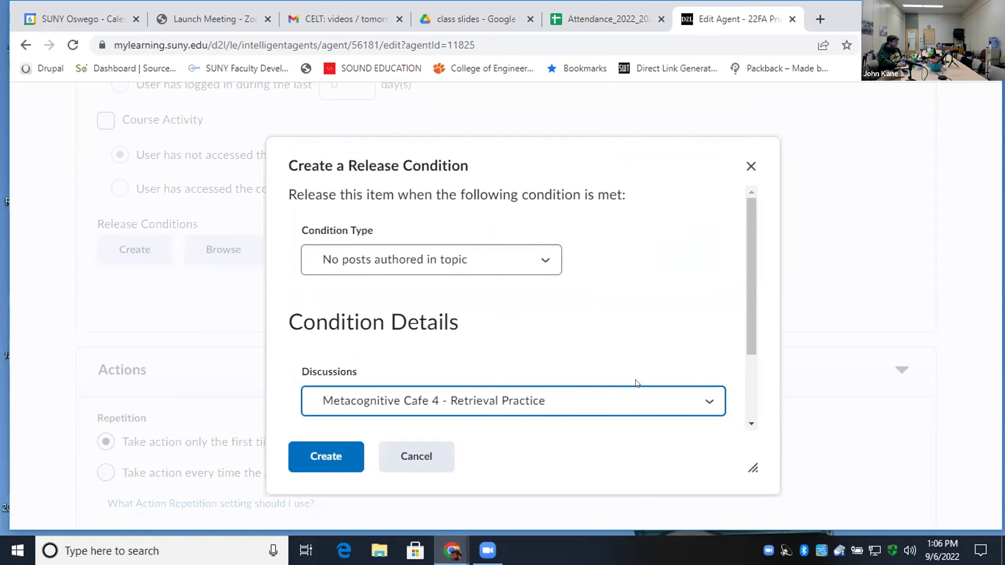
pyautogui.click(338, 457)
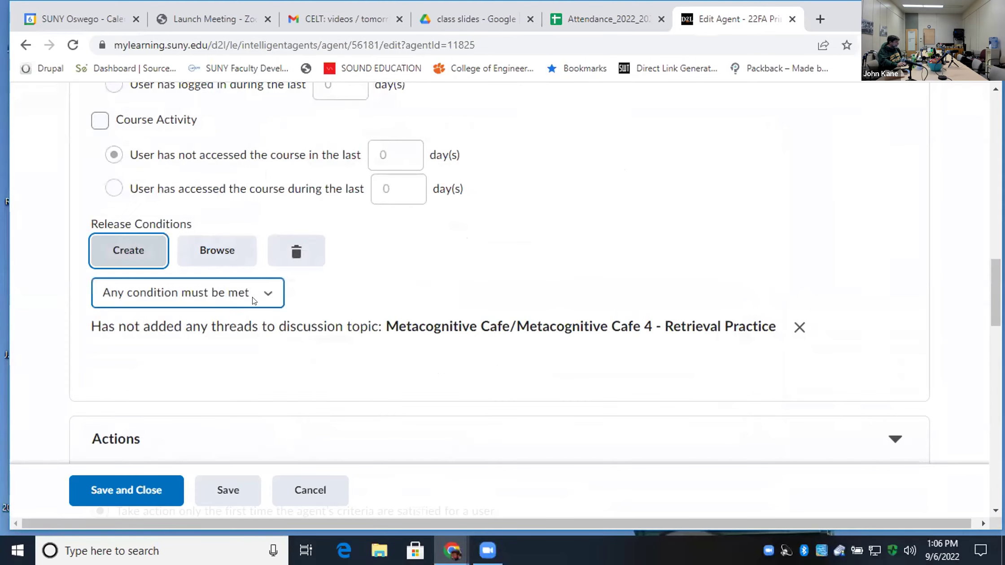
# Add a "No posts authored in topic" release condition for Content Discussion 4 - Price ceilings and floors, and save and close the agent.
pyautogui.click(137, 243)
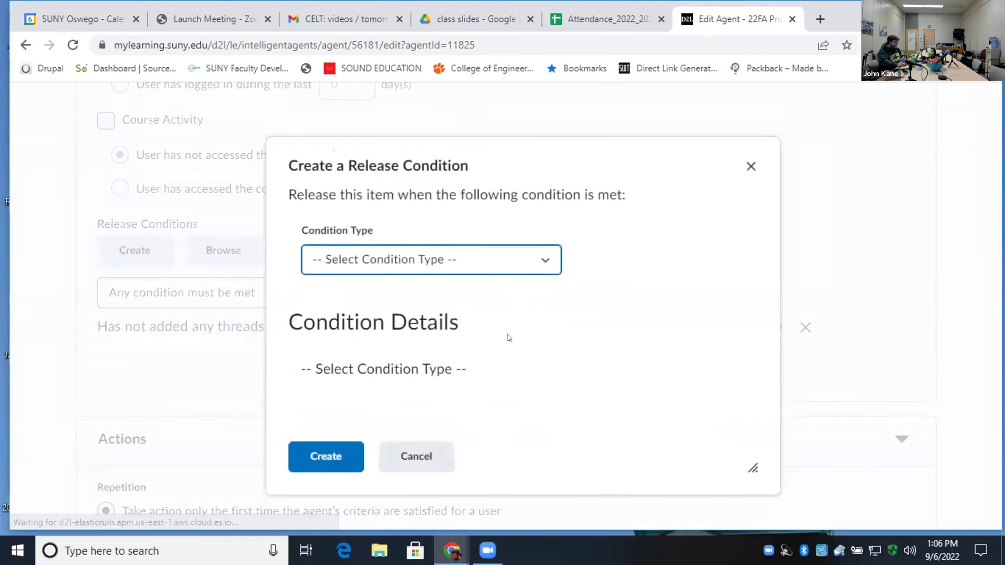
pyautogui.click(533, 265)
pyautogui.scroll(-3, 464, 403)
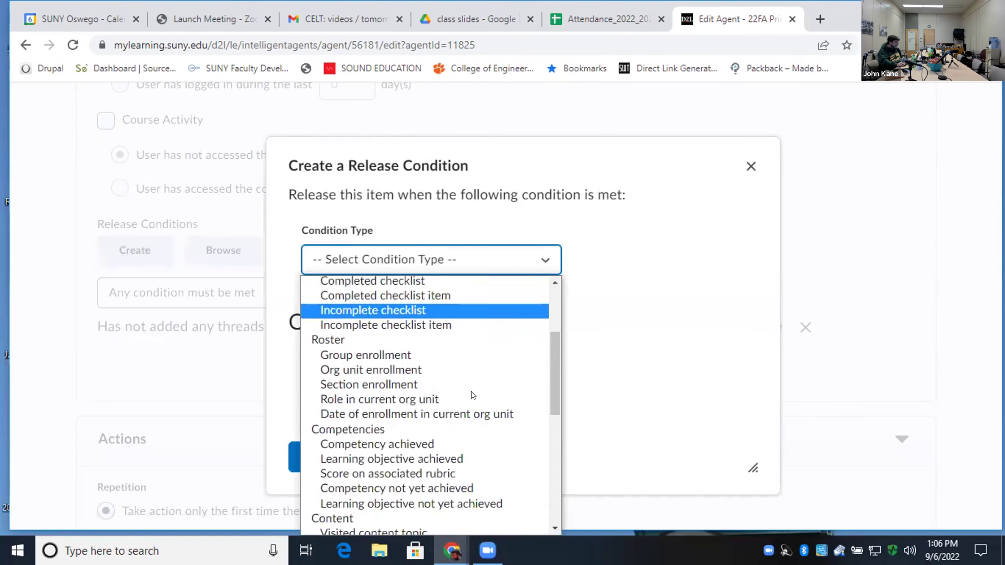
pyautogui.scroll(3, 462, 401)
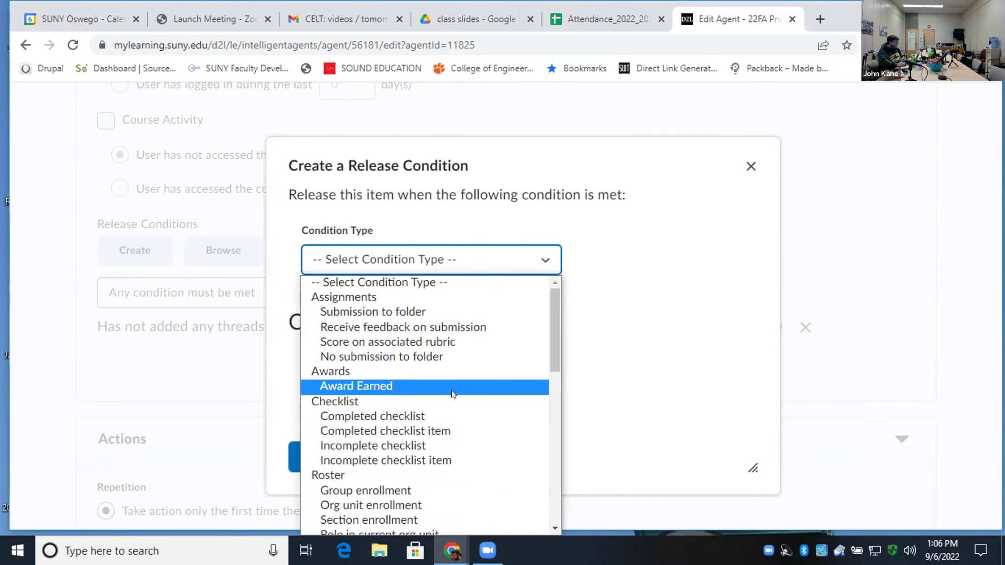
pyautogui.scroll(-3, 461, 400)
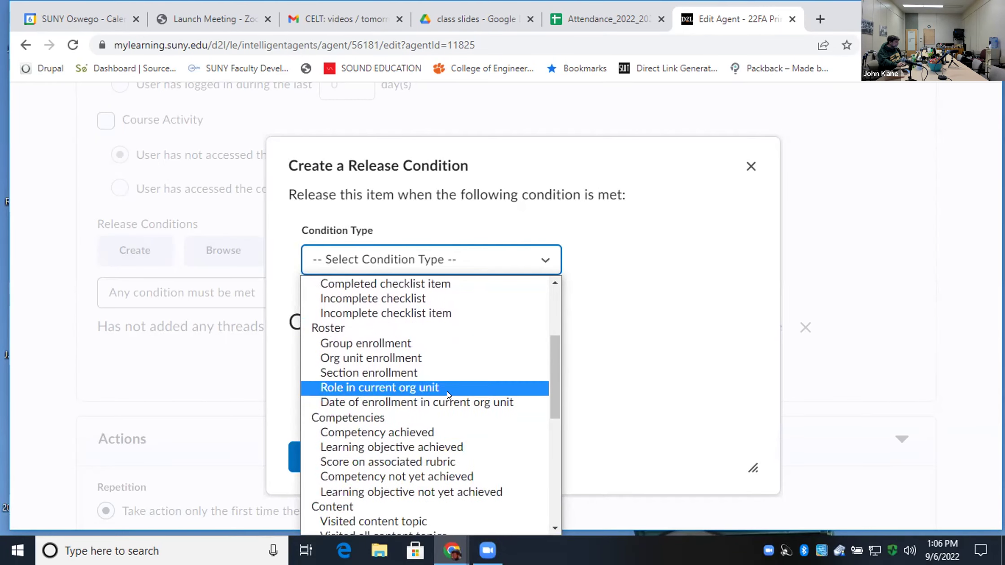
pyautogui.scroll(-3, 447, 394)
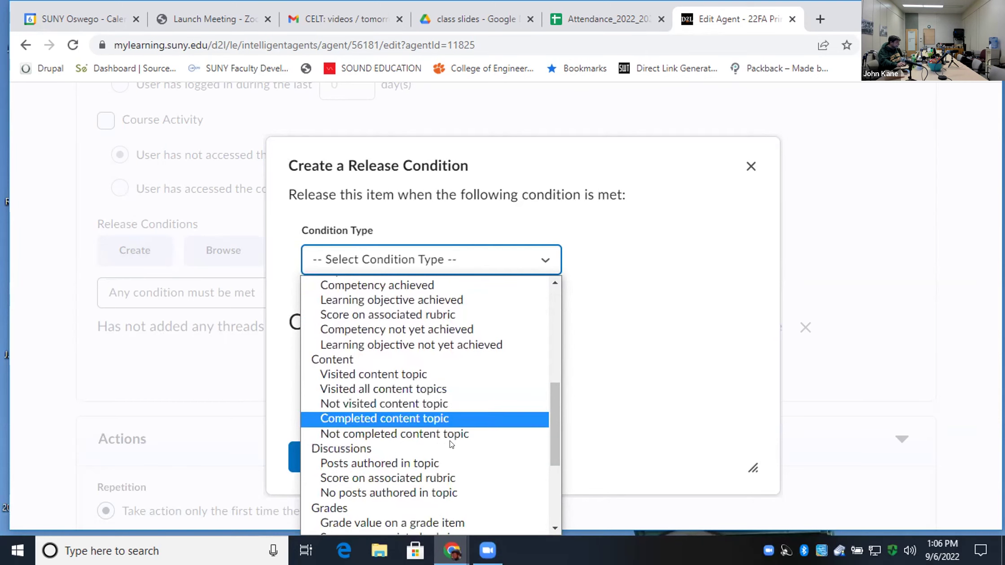
pyautogui.click(442, 494)
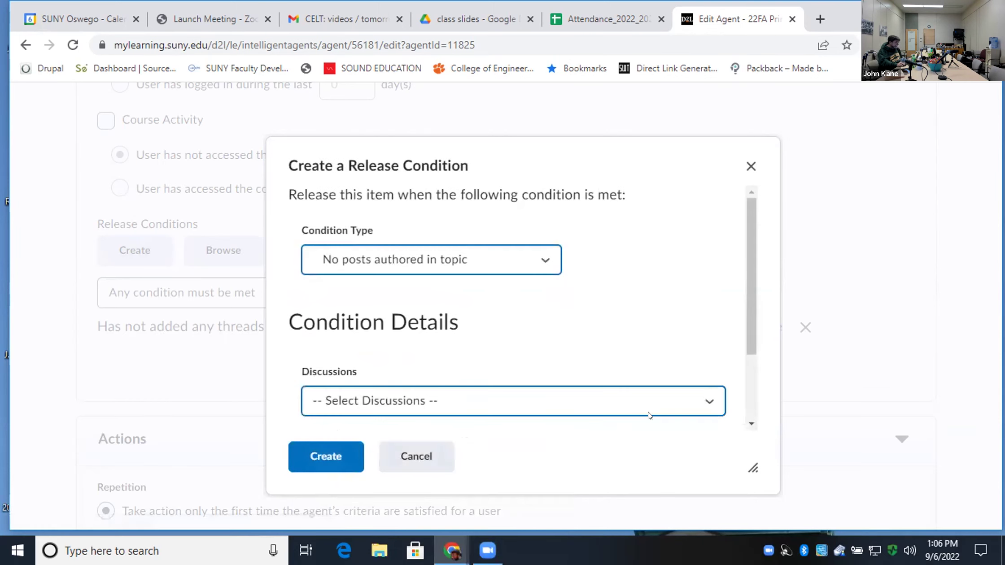
pyautogui.click(648, 408)
pyautogui.scroll(-3, 449, 292)
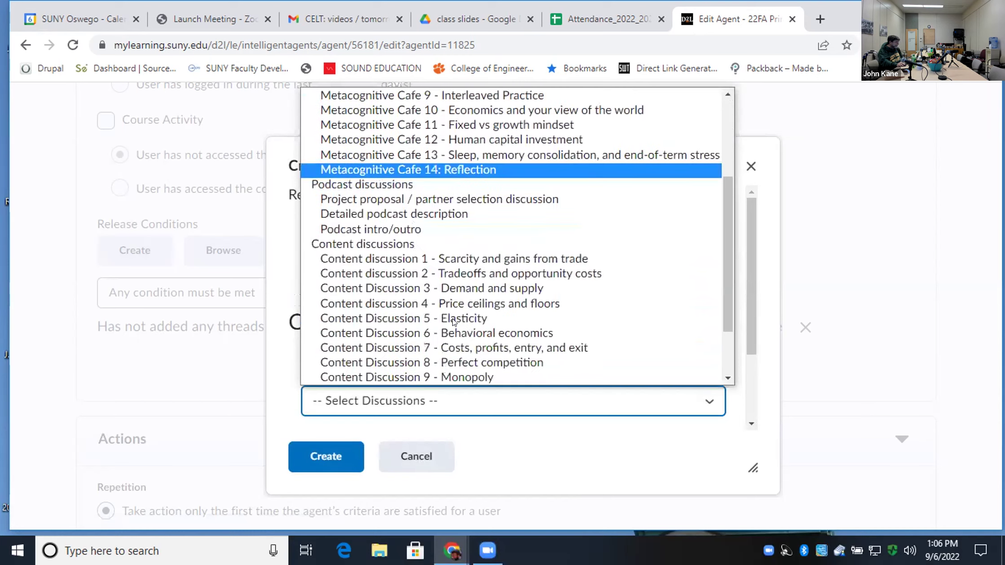
pyautogui.click(454, 305)
pyautogui.click(344, 454)
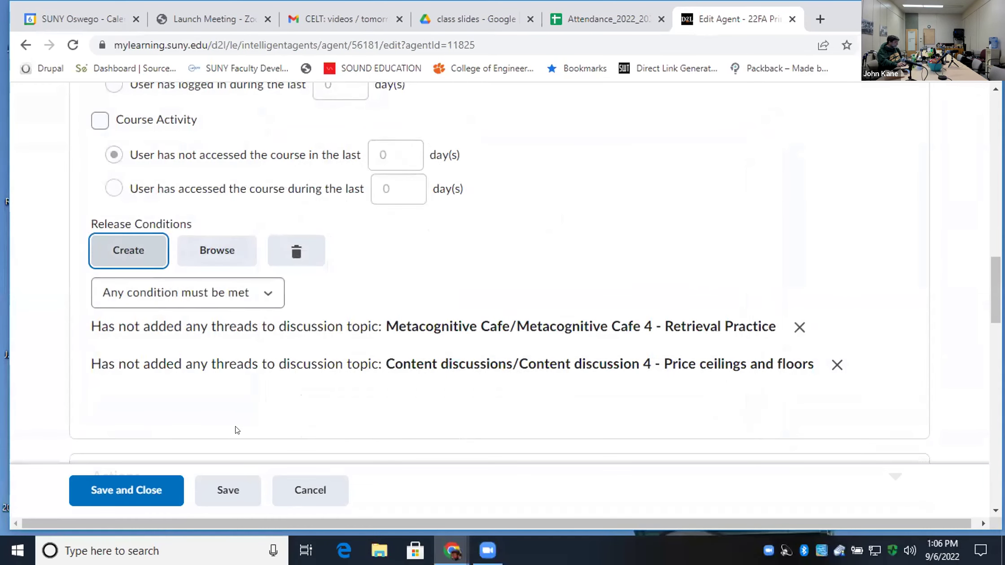
pyautogui.click(128, 491)
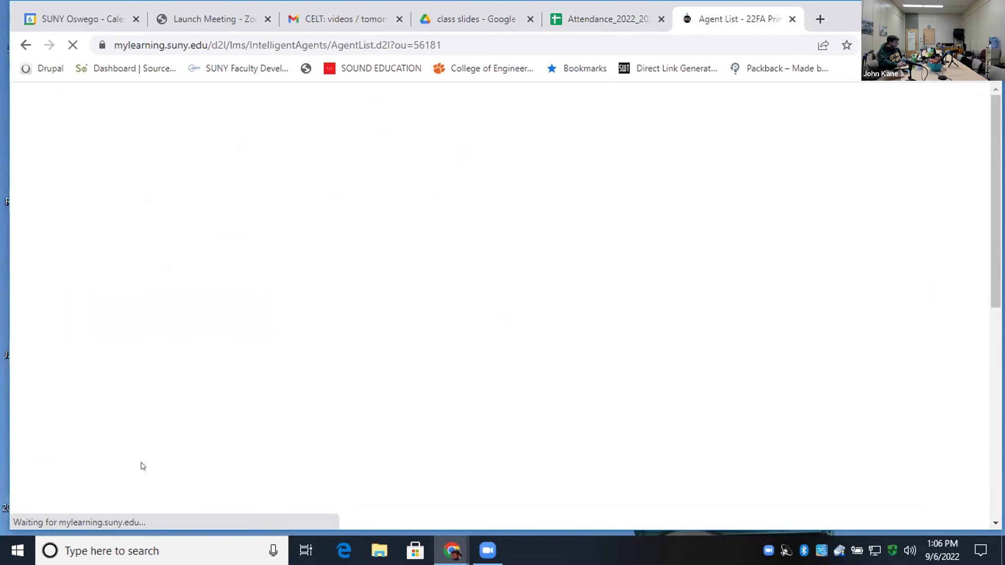
# Reopen the Module 4 discussion reminder from the agent list, enable the agent, and save and close it.
pyautogui.scroll(-3, 333, 361)
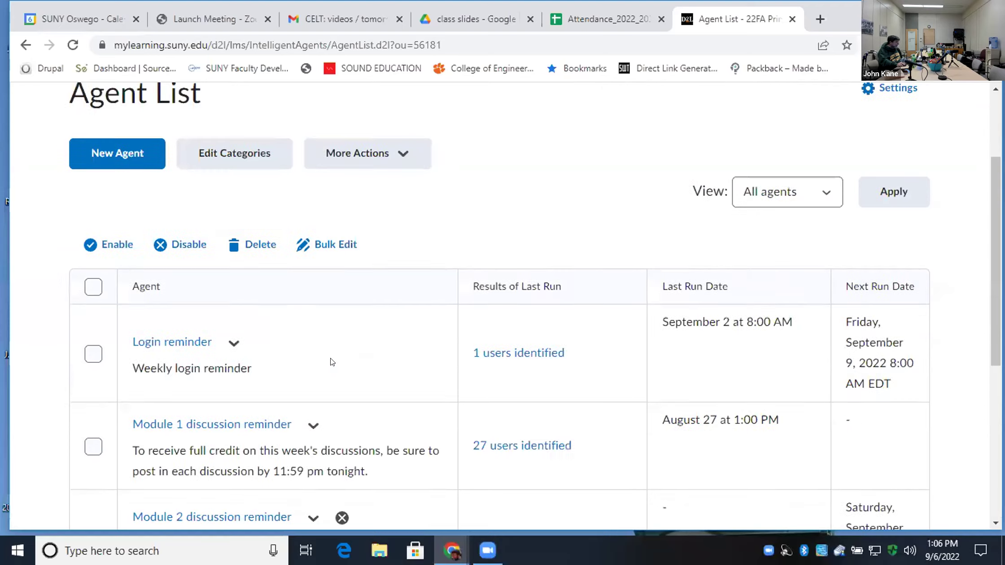
pyautogui.scroll(-6, 332, 361)
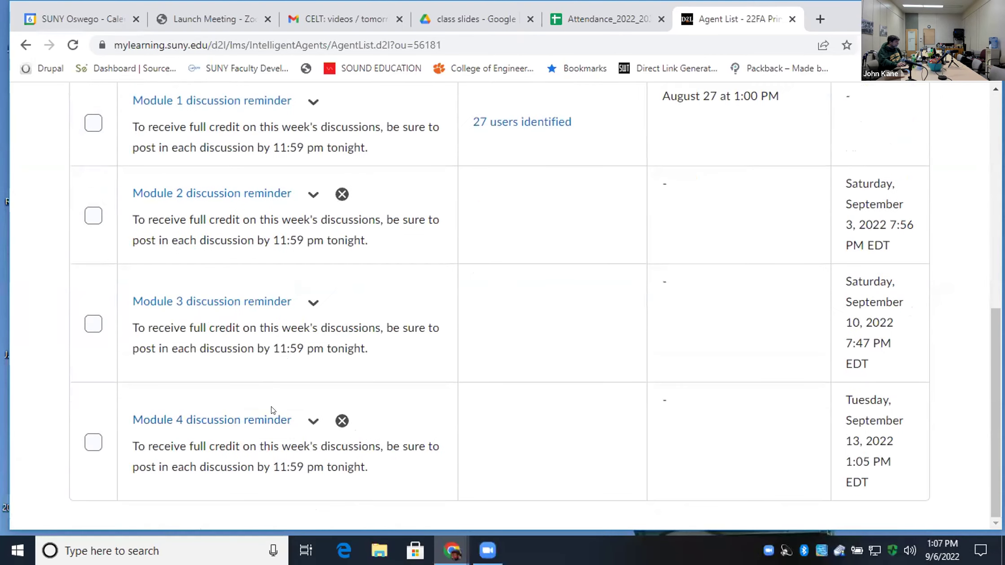
pyautogui.click(275, 420)
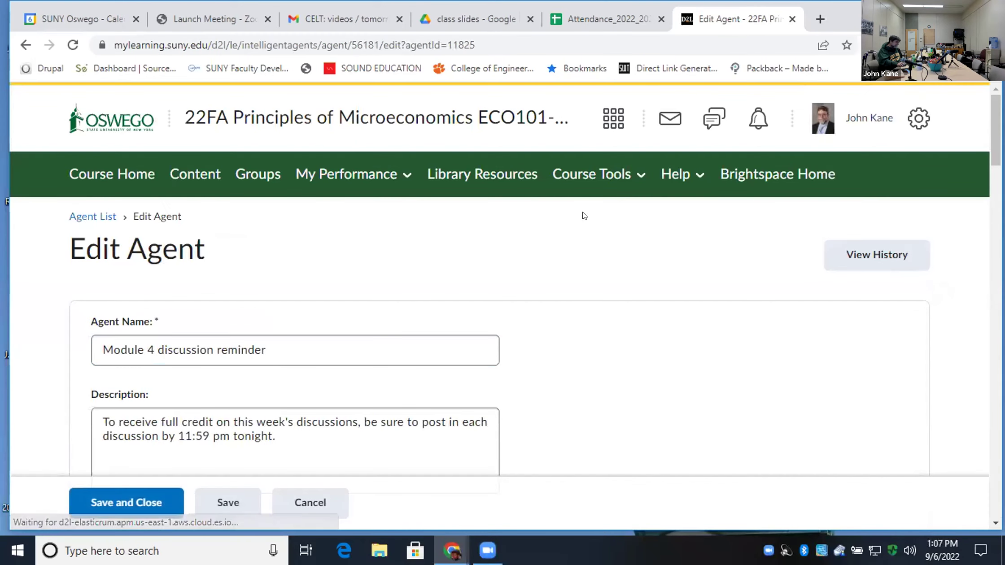
pyautogui.scroll(-4, 629, 235)
pyautogui.scroll(-2, 638, 233)
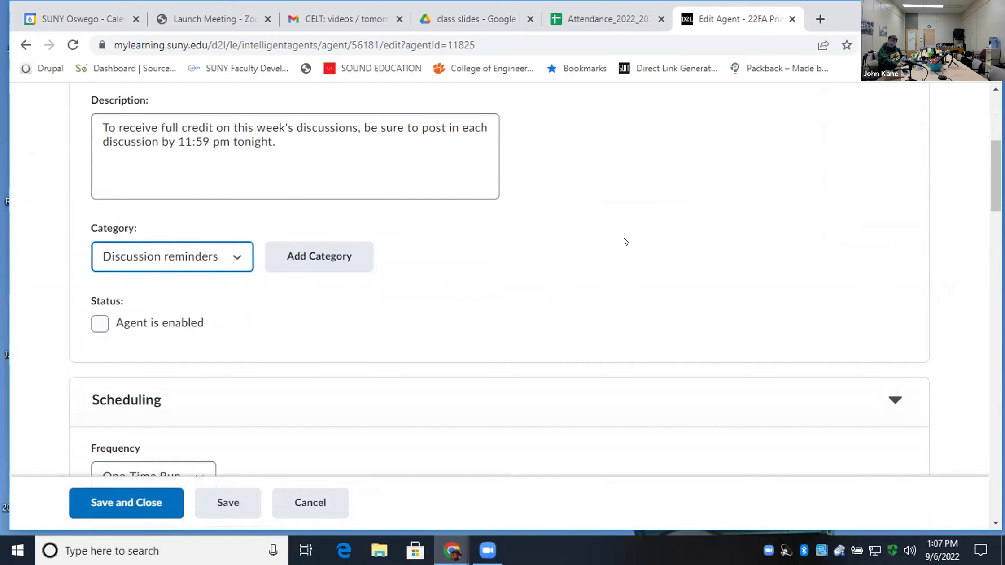
pyautogui.click(100, 323)
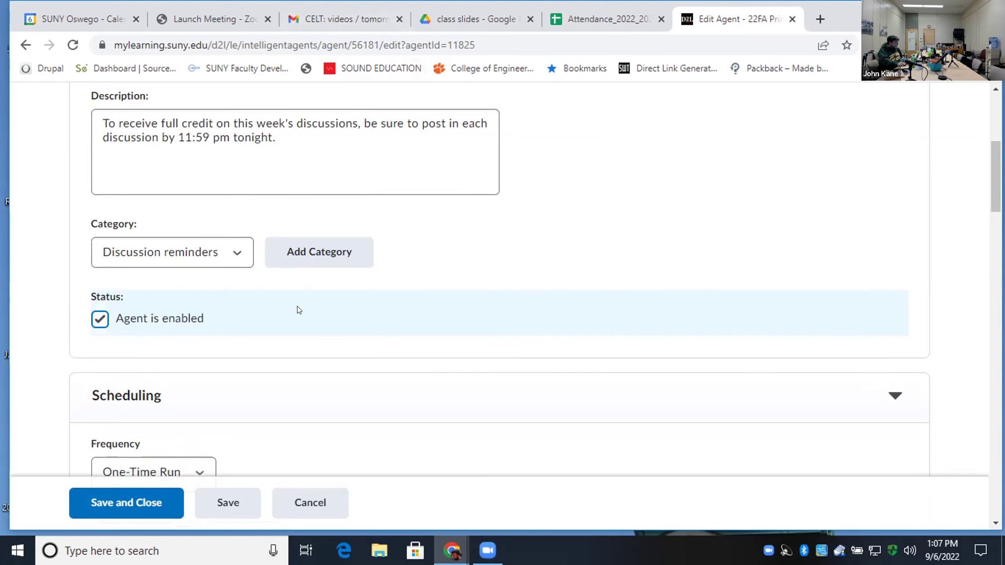
pyautogui.scroll(-1, 313, 293)
pyautogui.scroll(-1, 375, 295)
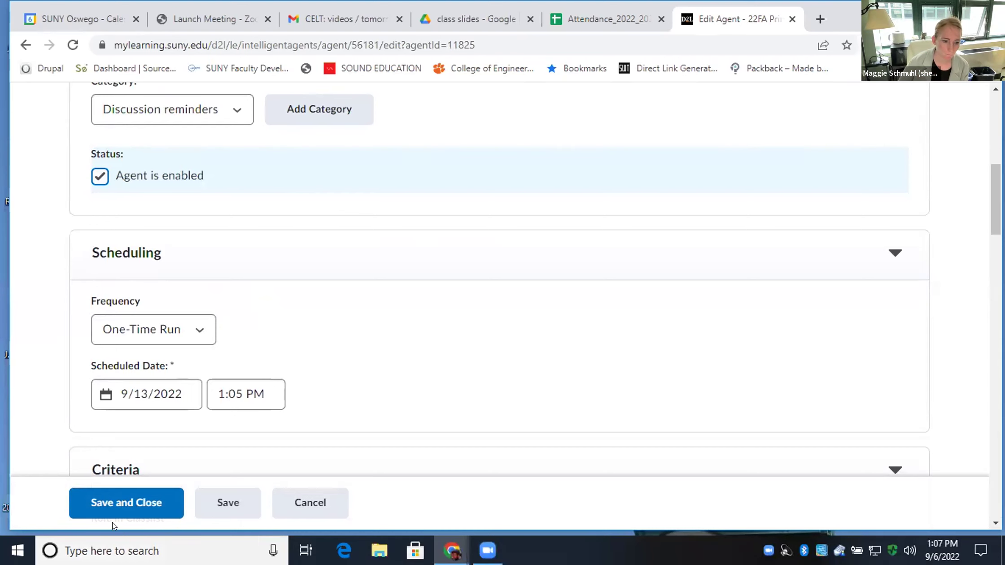
pyautogui.click(128, 505)
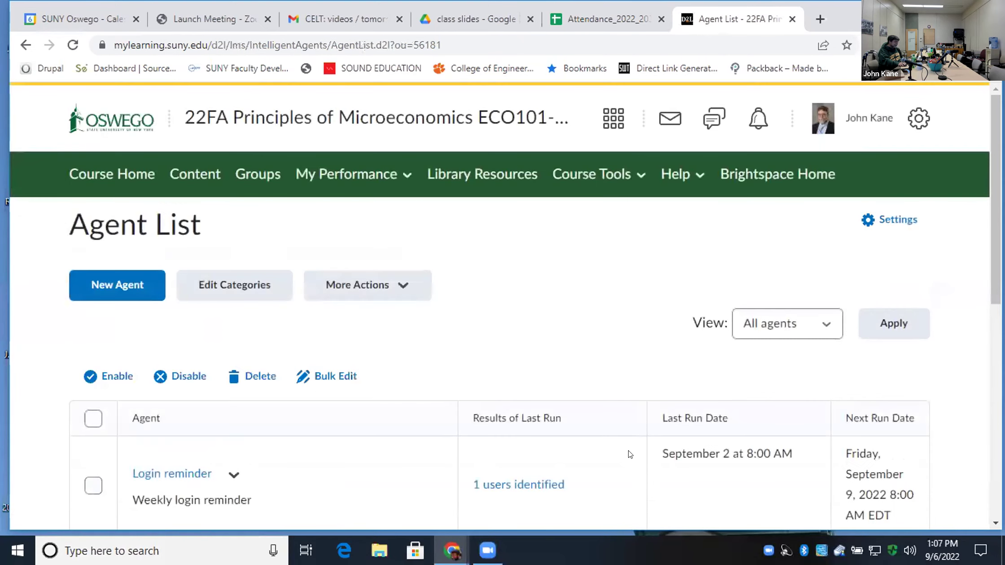
# Review the enabled status, last run results and next run dates of the reminders in the agent list.
pyautogui.scroll(-3, 872, 395)
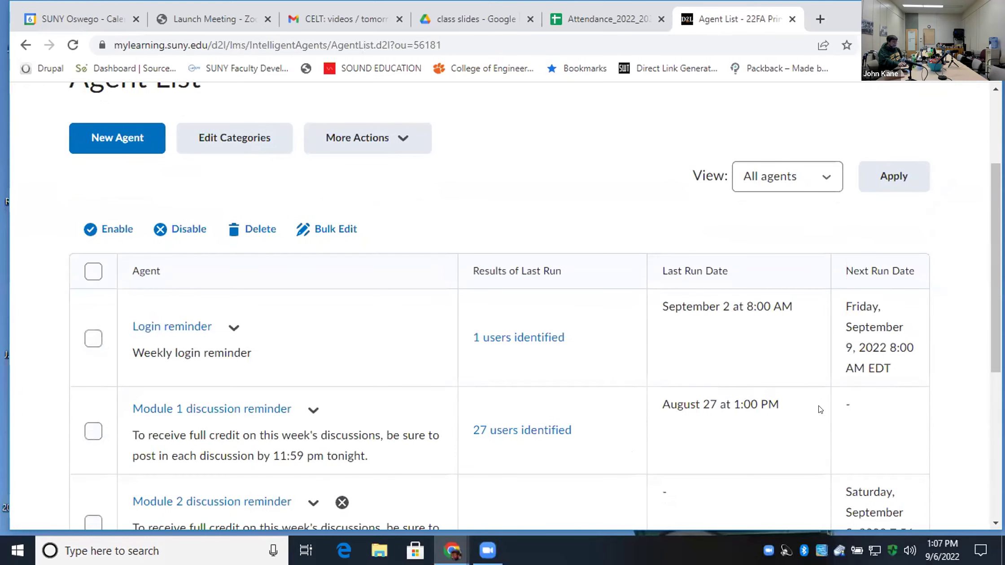
pyautogui.scroll(-3, 820, 409)
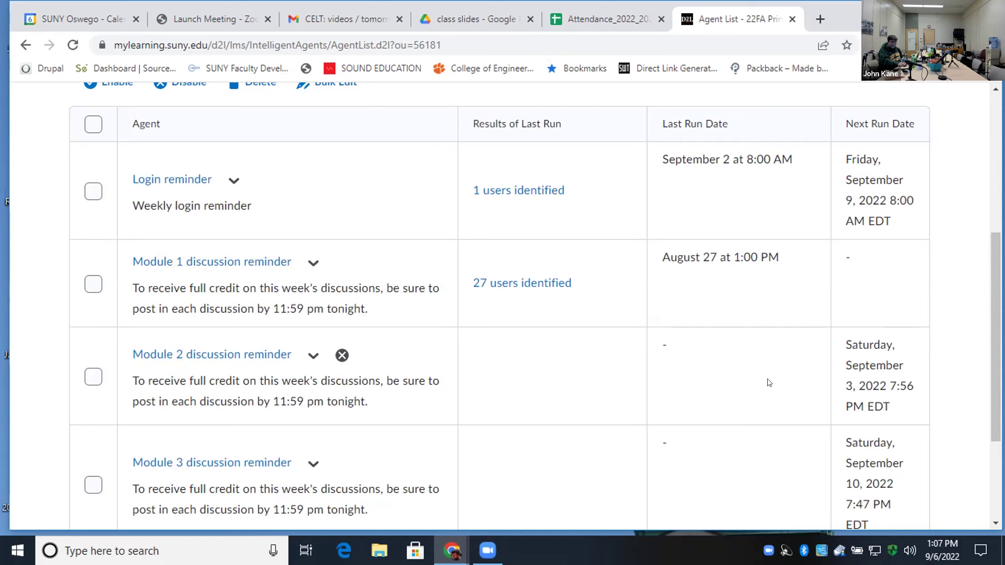
pyautogui.scroll(-3, 770, 404)
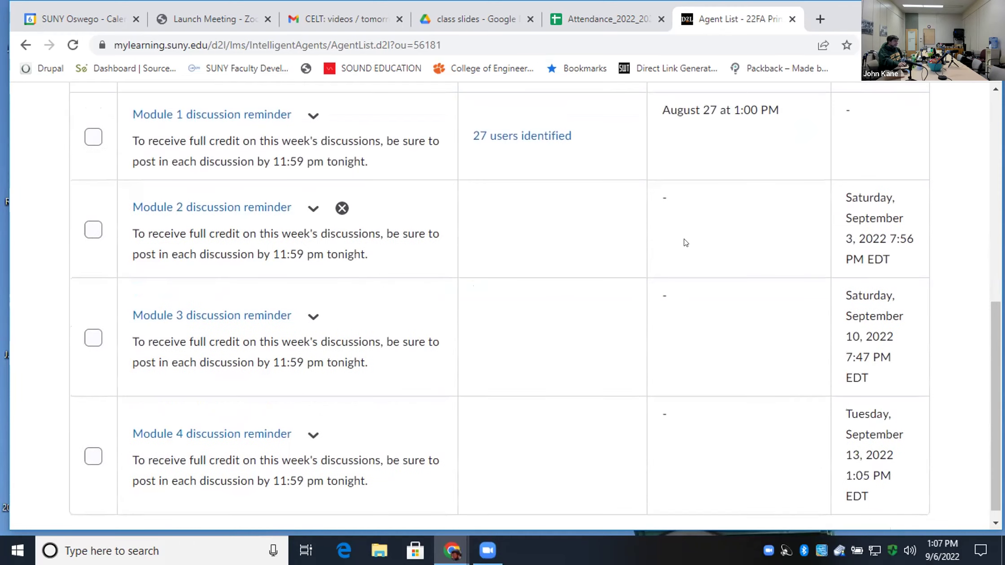
pyautogui.scroll(4, 684, 242)
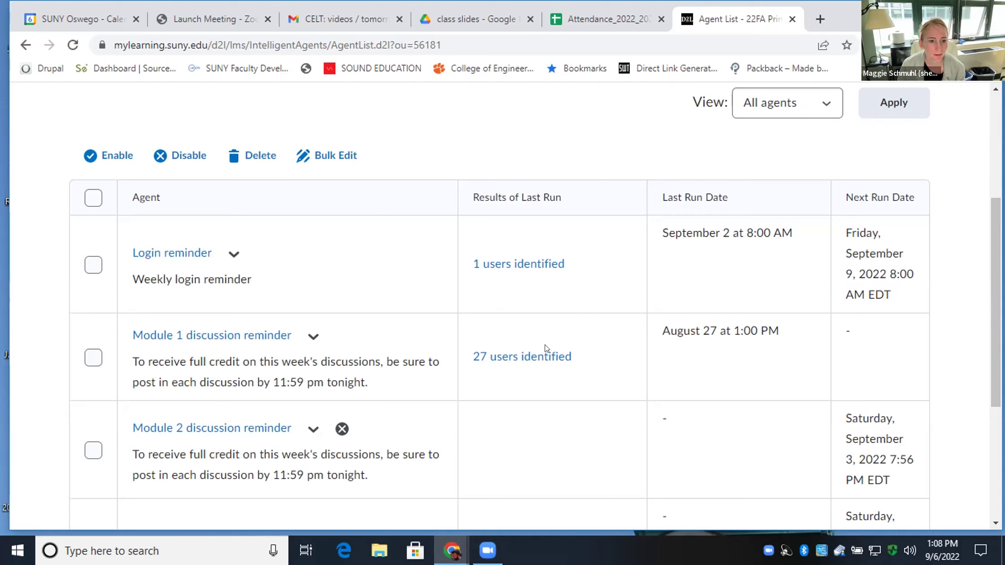
pyautogui.scroll(-5, 319, 354)
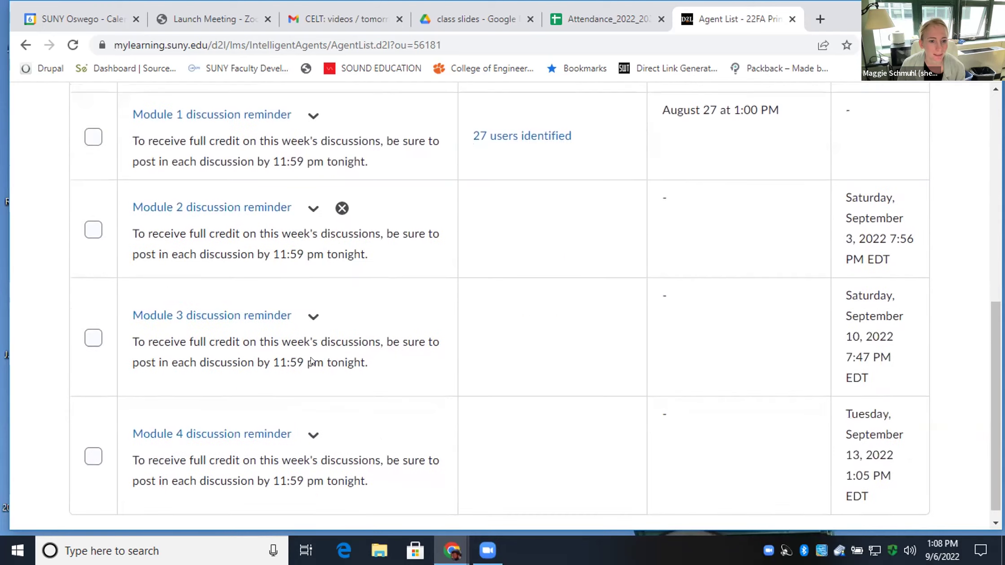
# Open the Module 4 discussion reminder for editing, review its schedule, release conditions and email recipient settings, and cancel.
pyautogui.click(319, 423)
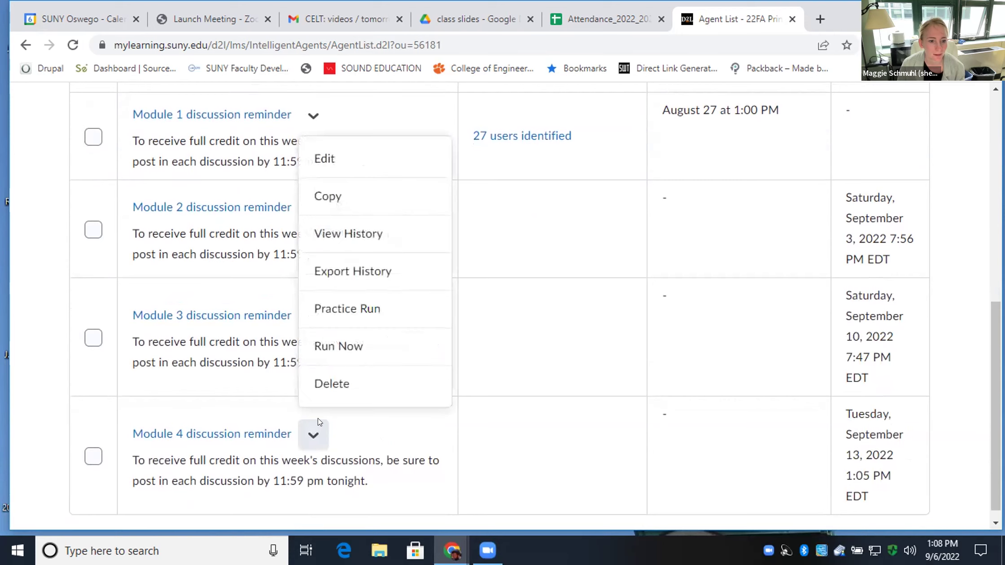
pyautogui.click(327, 153)
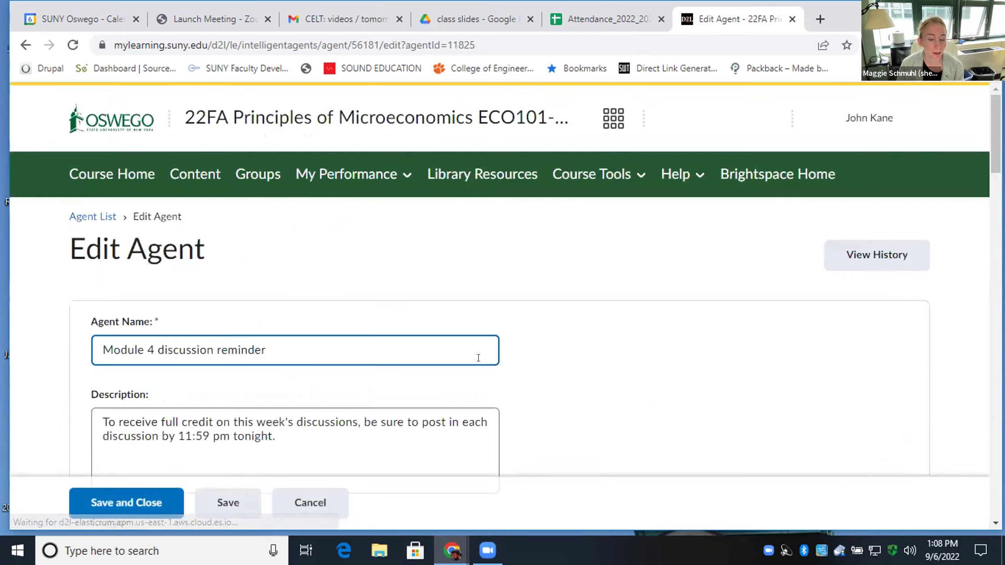
pyautogui.scroll(-2, 523, 357)
pyautogui.scroll(-3, 523, 358)
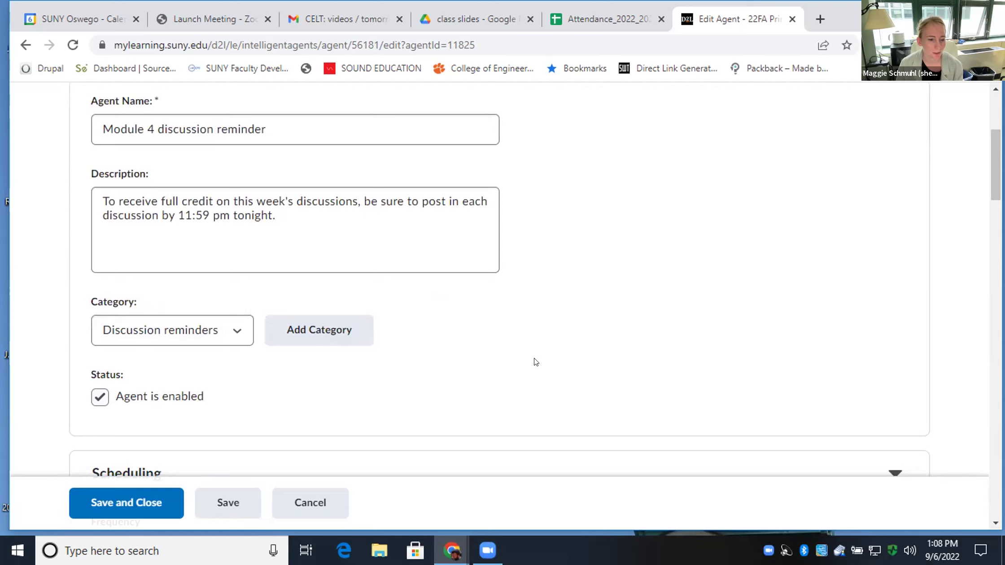
pyautogui.scroll(-4, 535, 363)
pyautogui.scroll(-10, 535, 371)
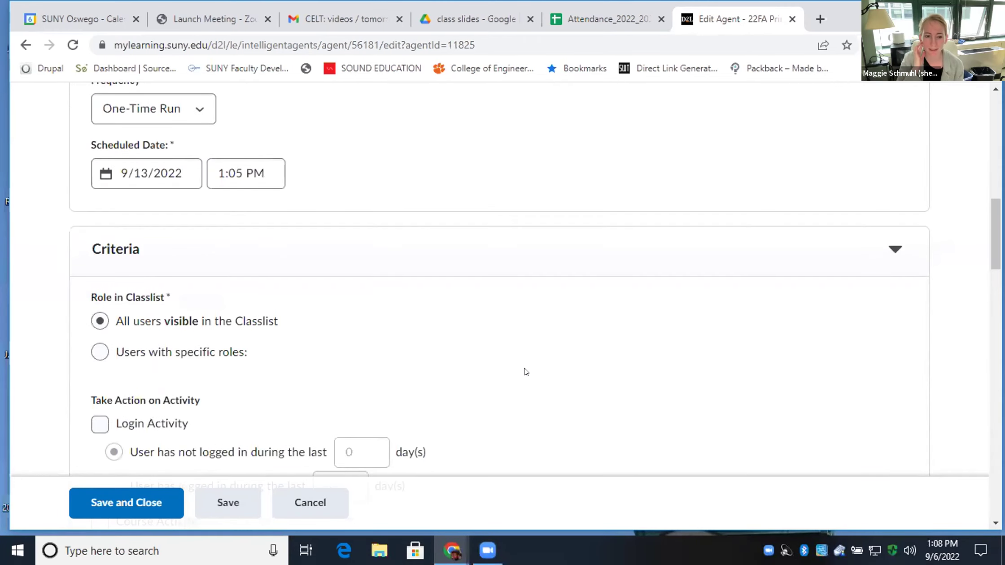
pyautogui.scroll(-6, 525, 373)
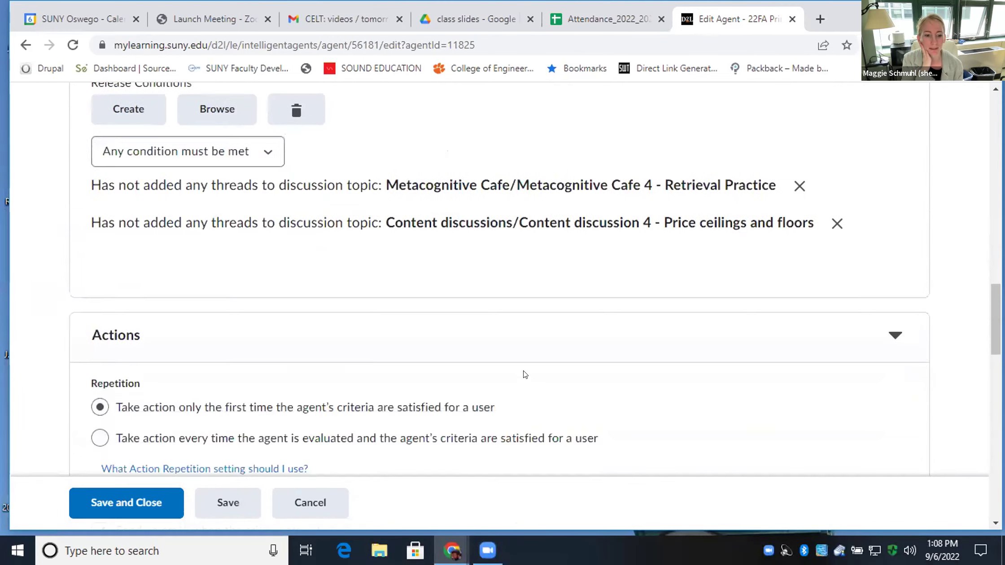
pyautogui.scroll(-2, 525, 377)
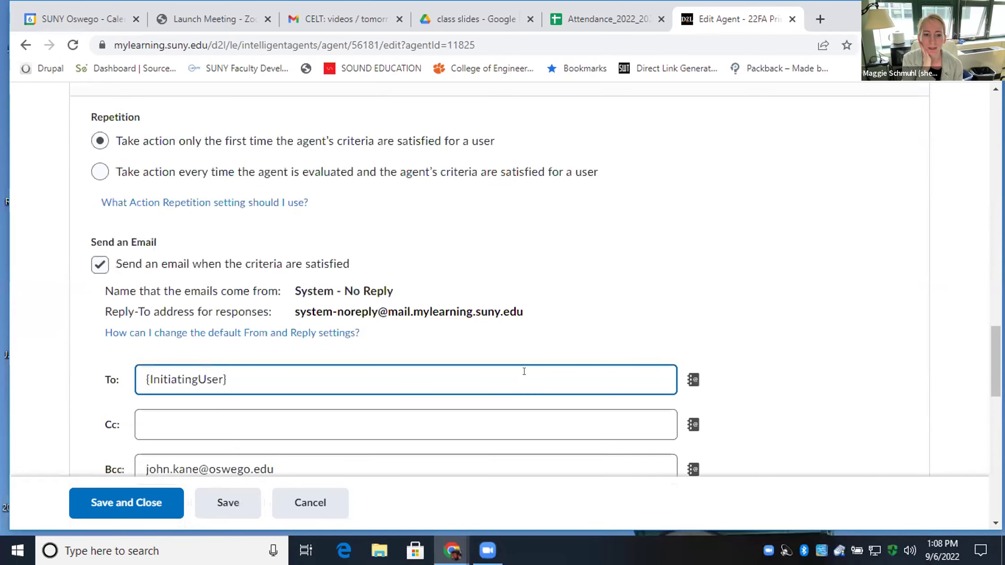
pyautogui.click(218, 376)
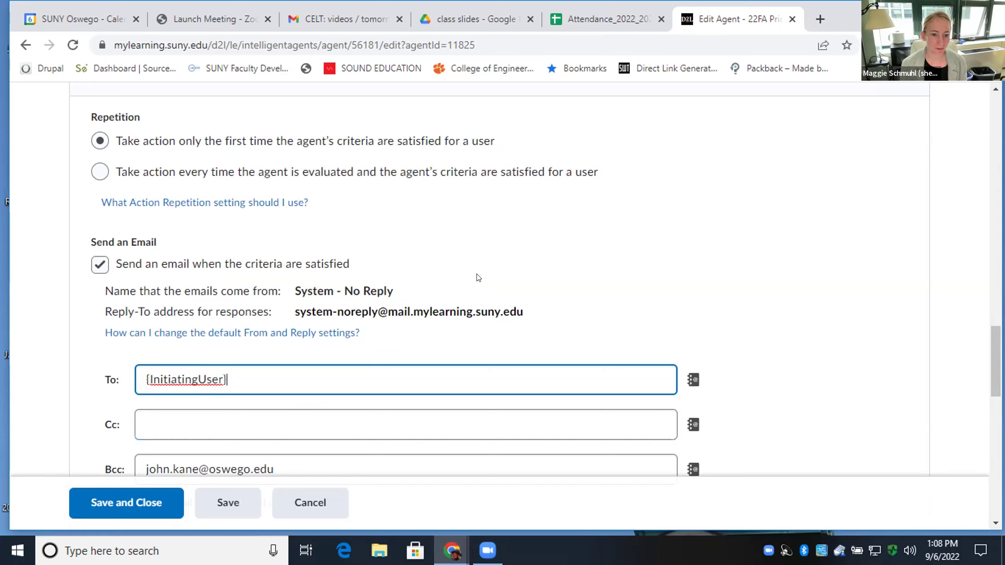
pyautogui.scroll(-5, 158, 381)
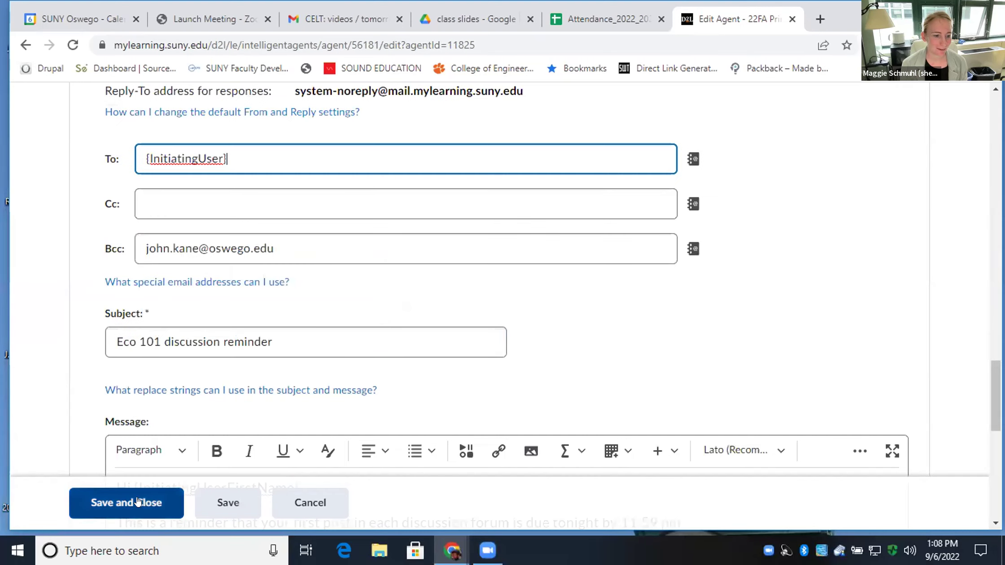
pyautogui.click(326, 503)
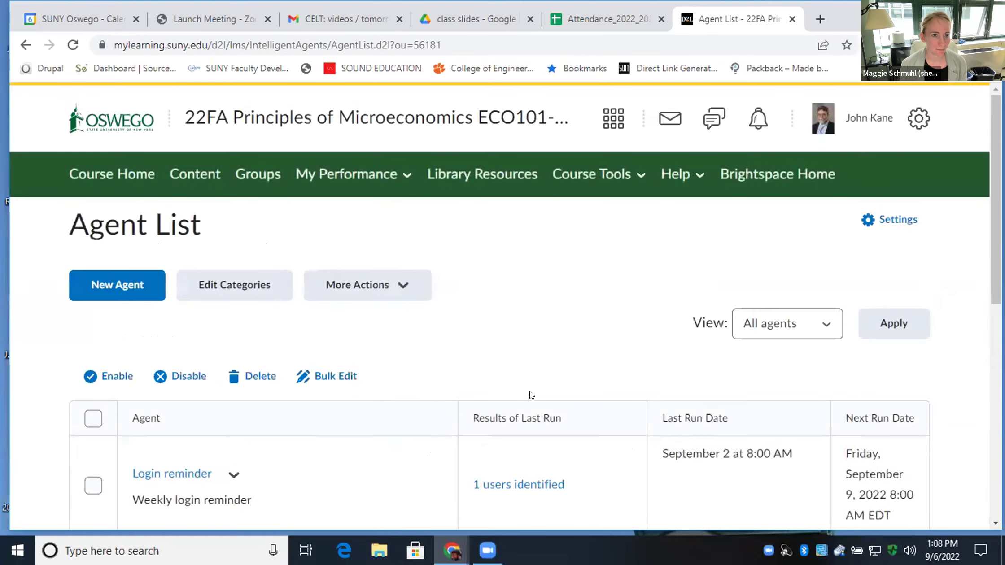
# Open the course's Announcements page from Course Administration.
pyautogui.scroll(-3, 393, 408)
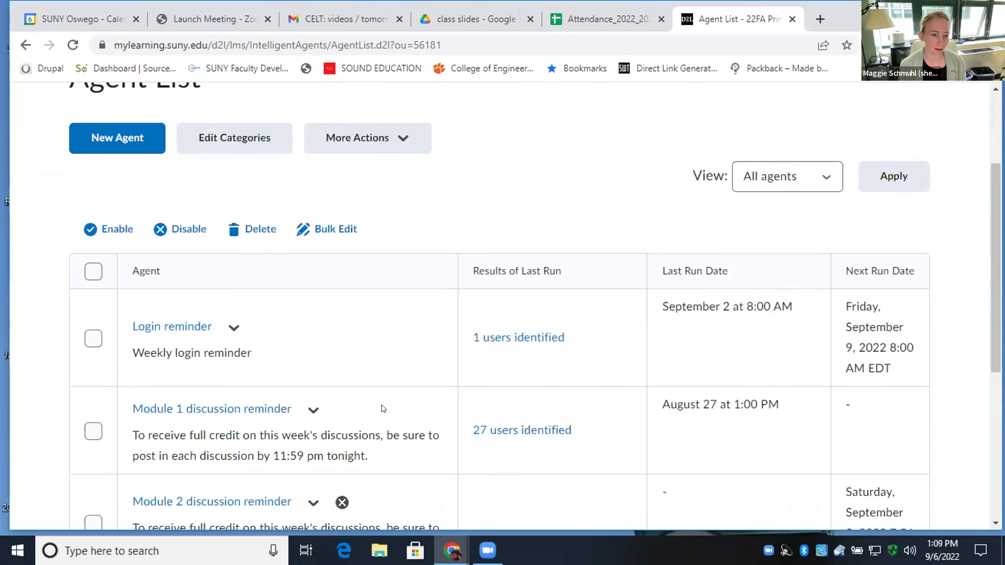
pyautogui.scroll(3, 352, 373)
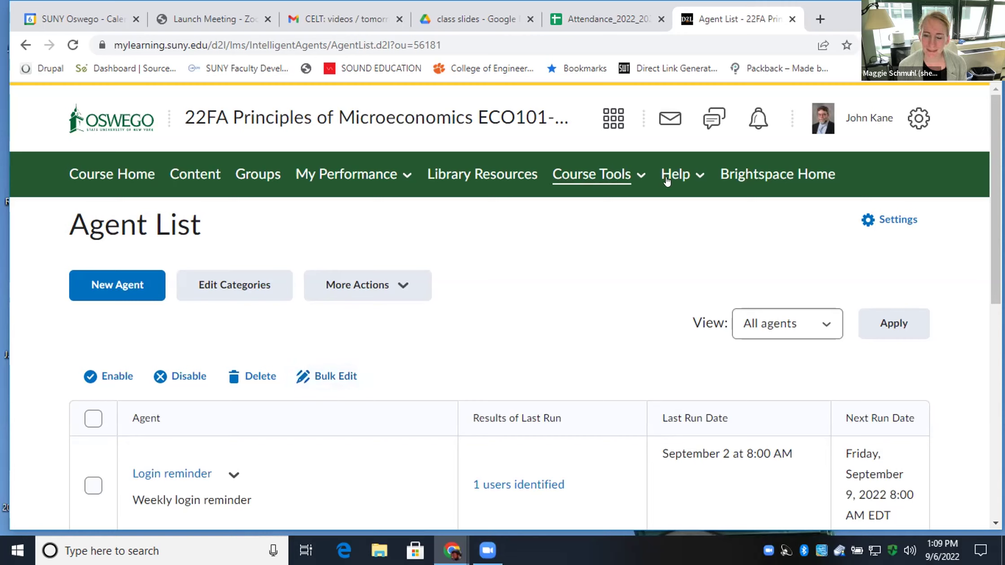
pyautogui.click(604, 175)
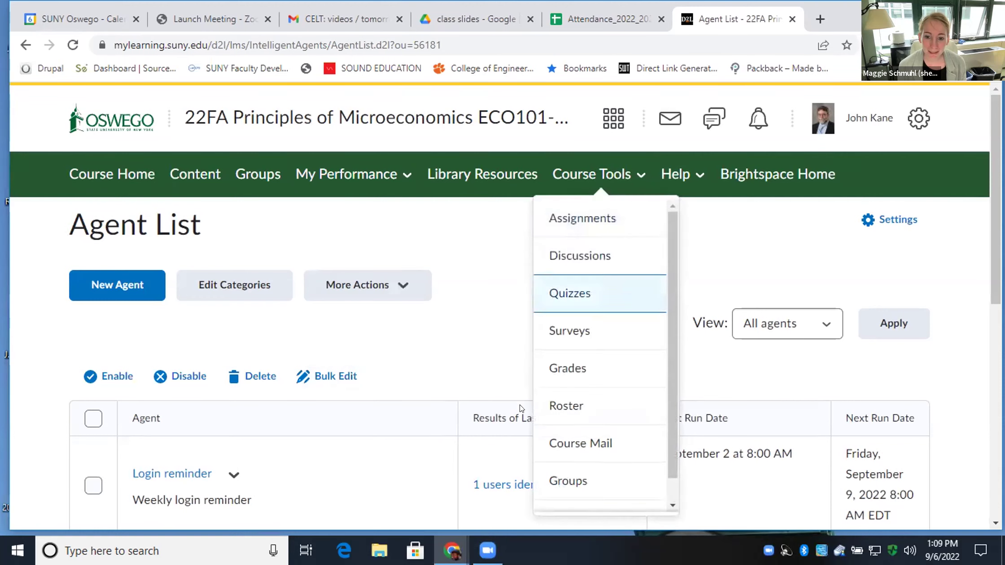
pyautogui.scroll(-1, 570, 487)
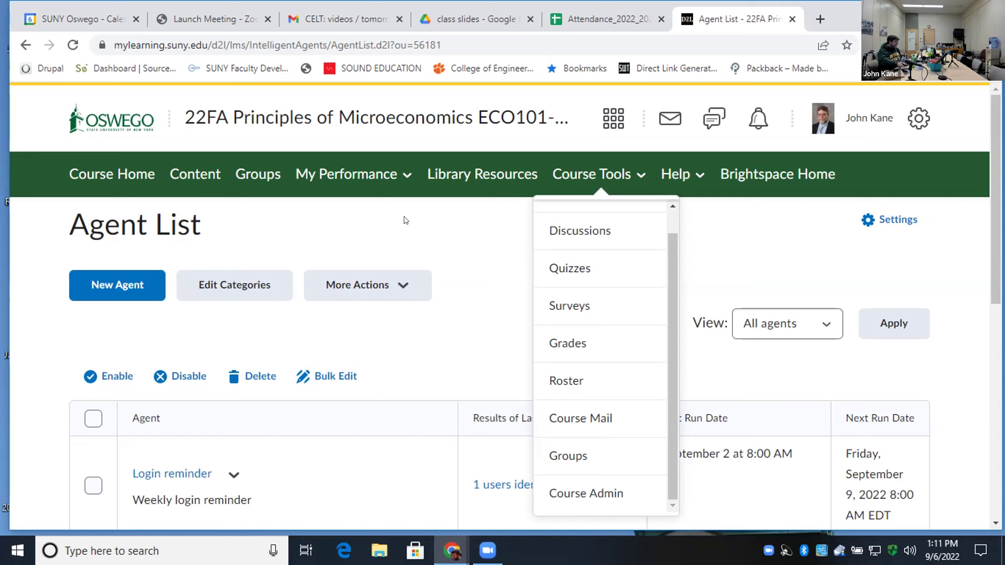
pyautogui.scroll(-5, 449, 385)
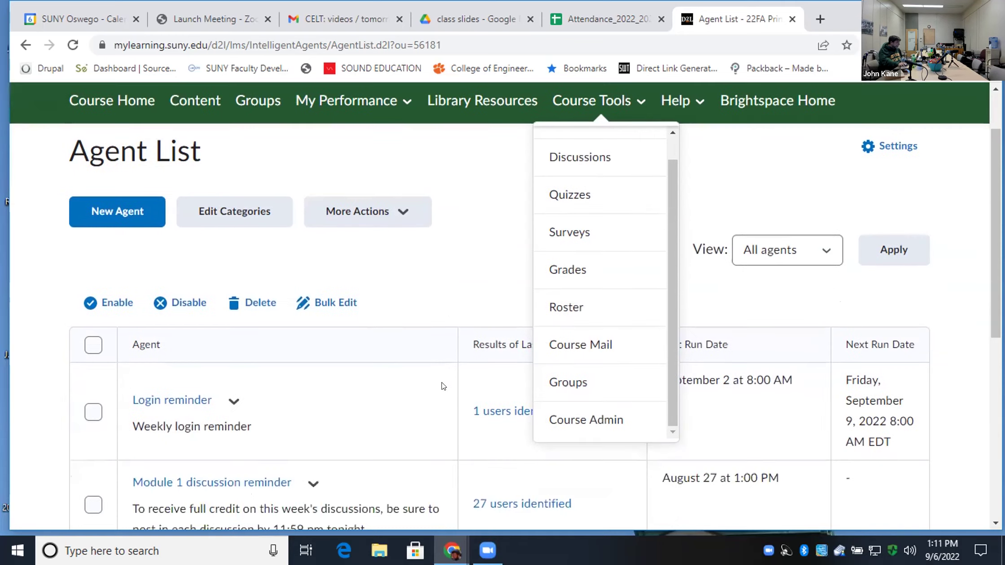
pyautogui.scroll(5, 440, 385)
pyautogui.scroll(1, 594, 245)
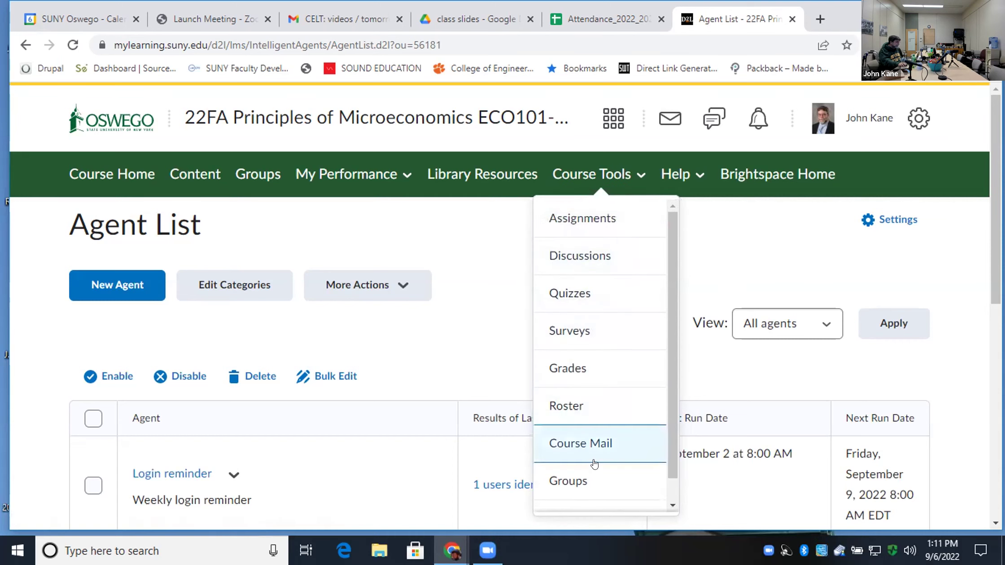
pyautogui.scroll(-1, 593, 464)
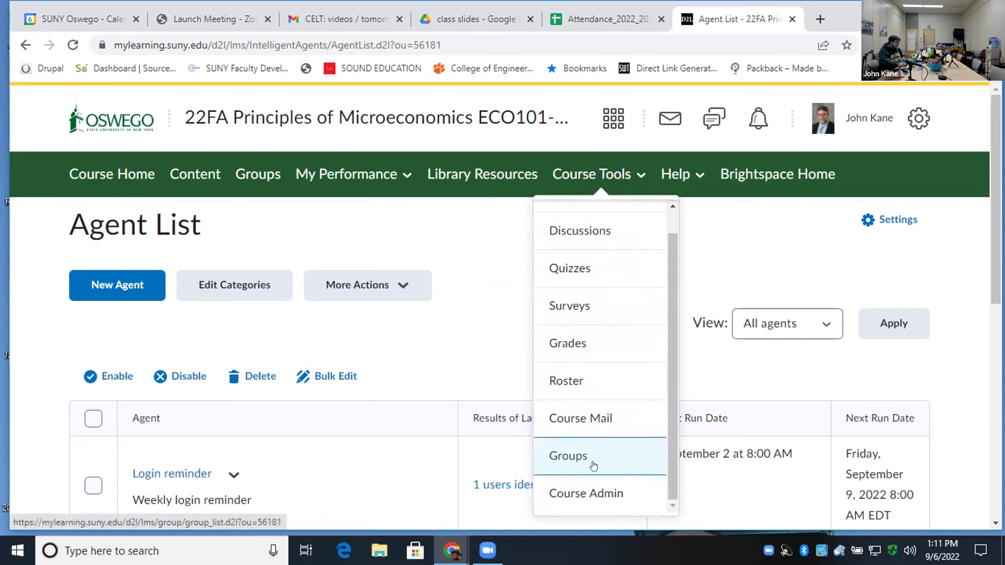
pyautogui.click(602, 492)
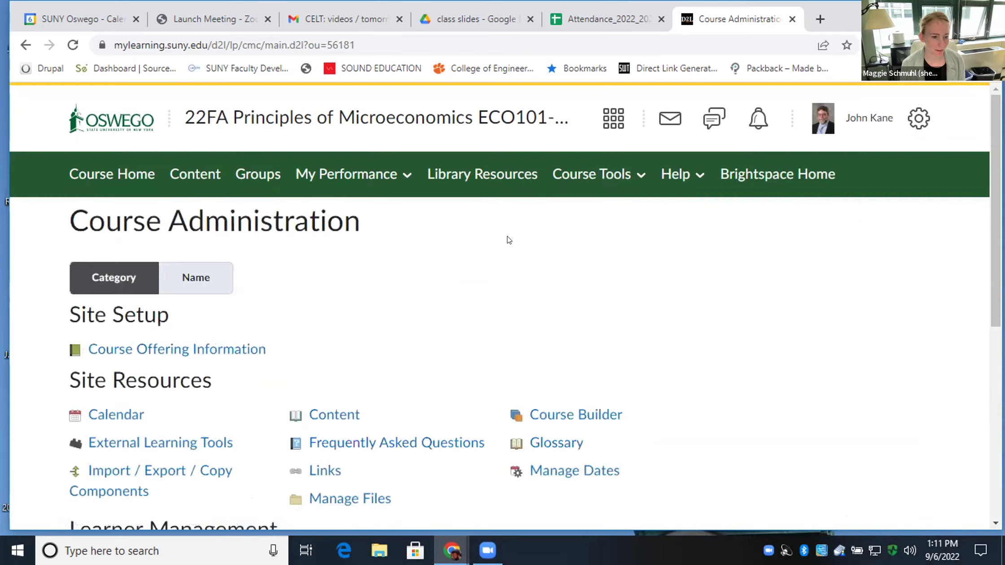
pyautogui.scroll(-7, 507, 237)
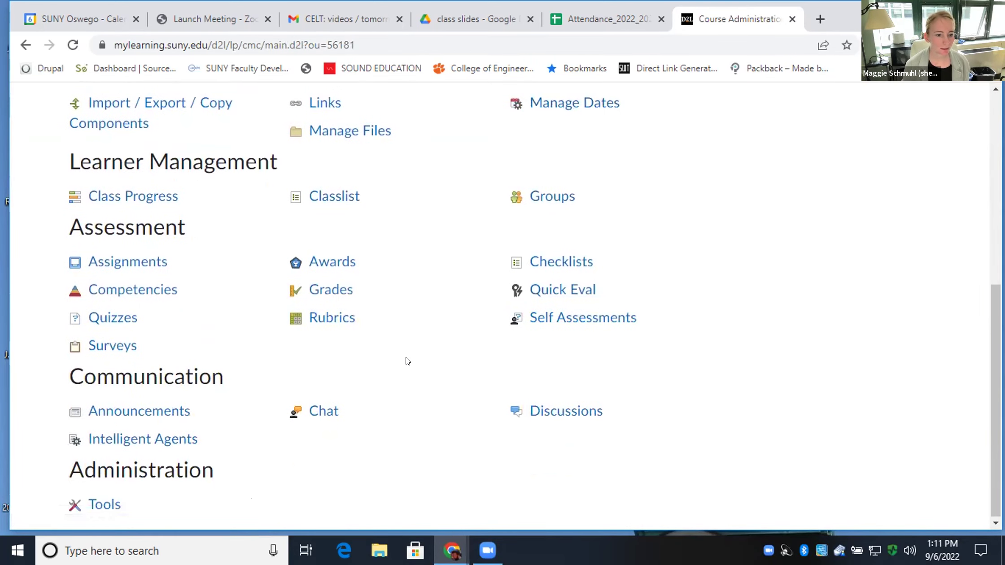
pyautogui.click(162, 418)
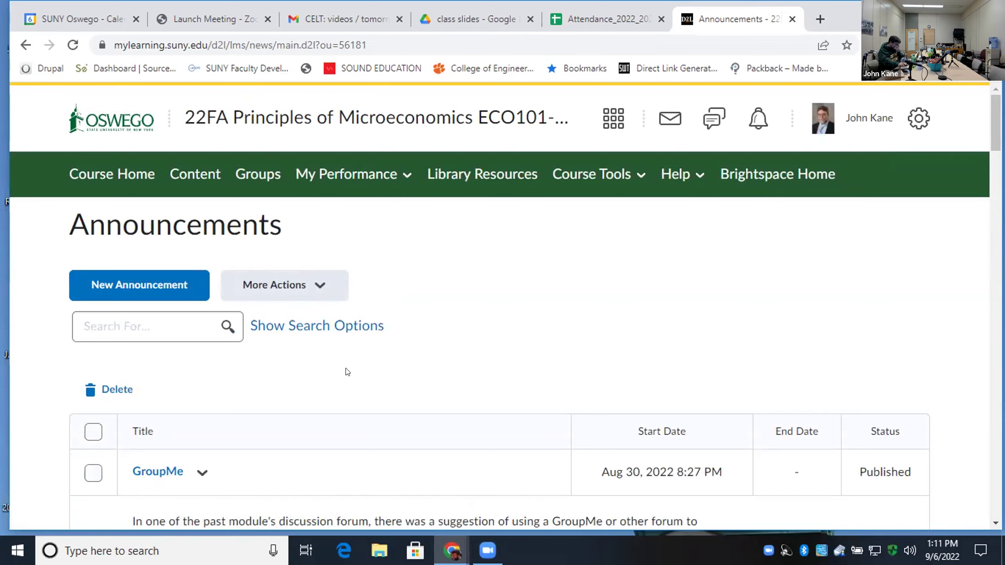
# Open the announcement "Module 1 closed last night, Module 2 is now open" for editing and examine its personalised greeting and content.
pyautogui.scroll(-10, 345, 372)
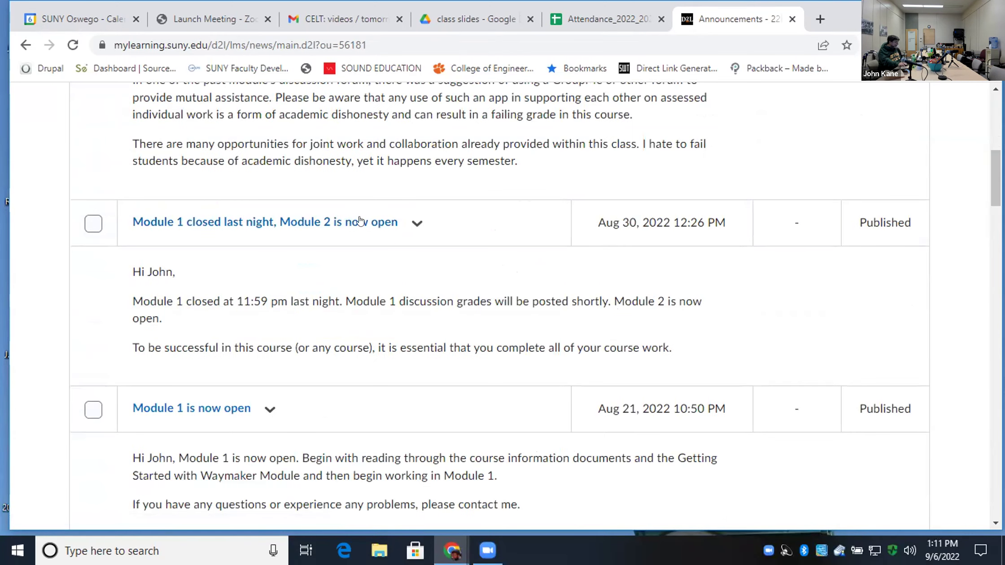
pyautogui.click(417, 223)
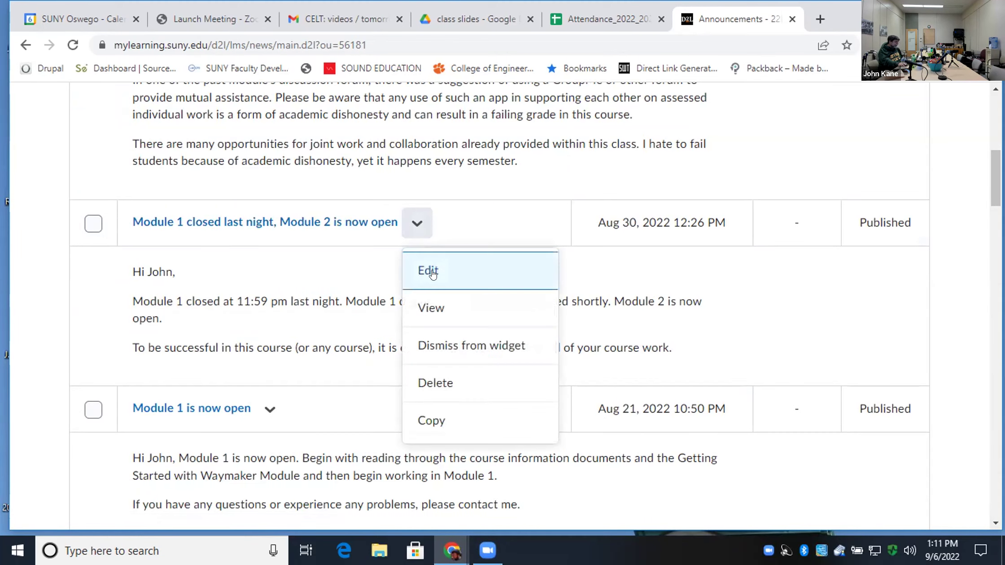
pyautogui.click(430, 271)
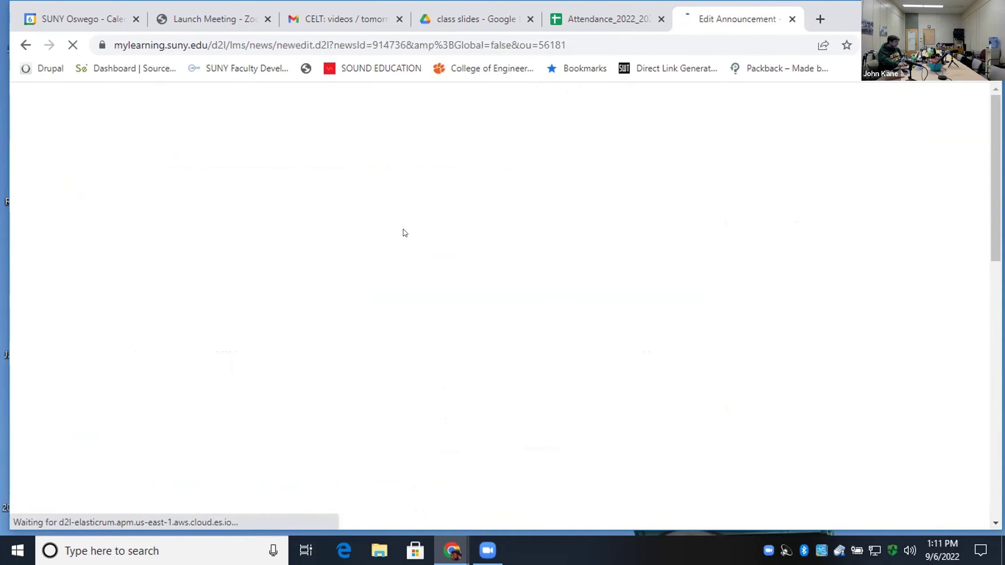
pyautogui.scroll(-5, 614, 387)
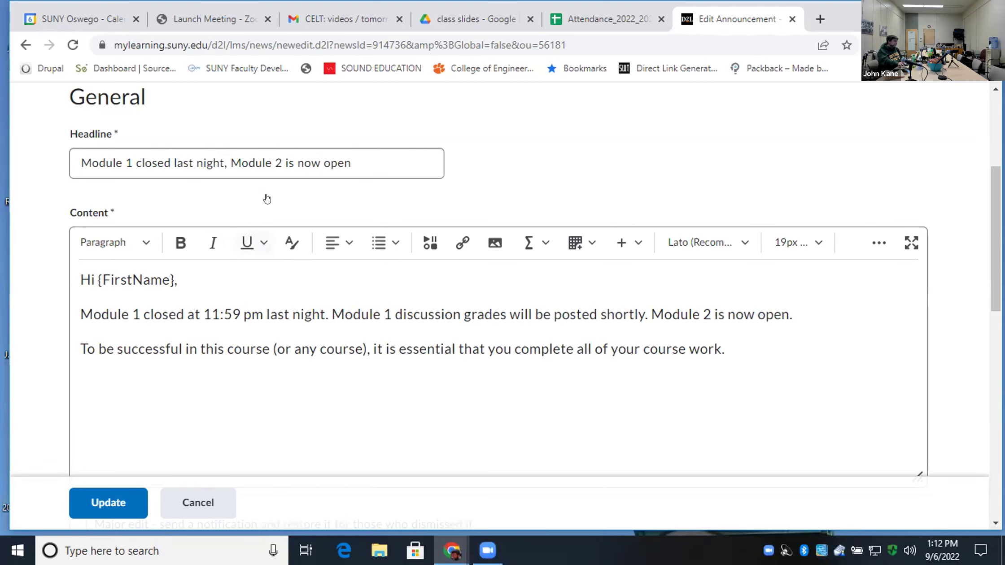
pyautogui.scroll(5, 601, 341)
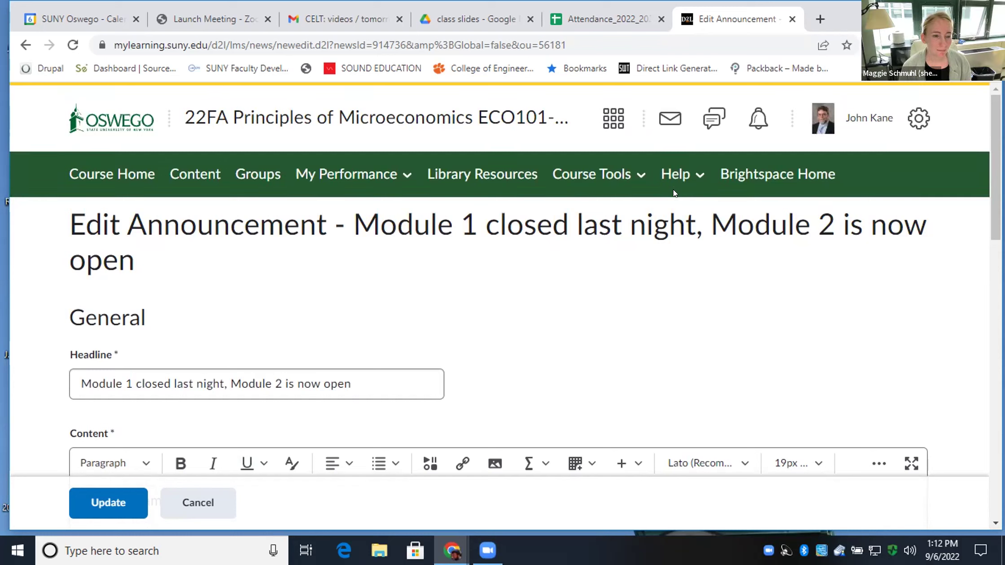
# Return to Course Administration and open the course's Checklists.
pyautogui.click(609, 179)
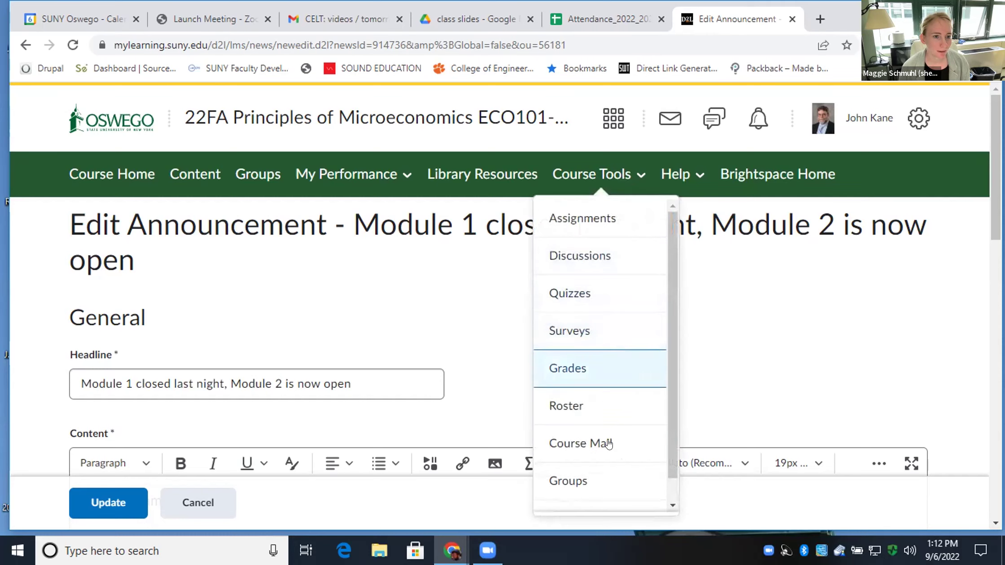
pyautogui.scroll(-1, 607, 490)
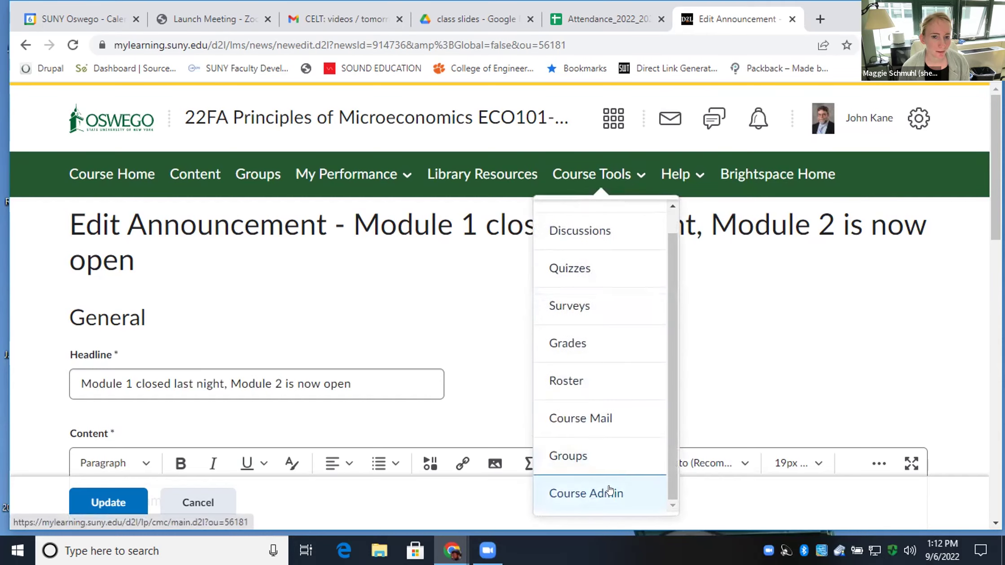
pyautogui.click(609, 493)
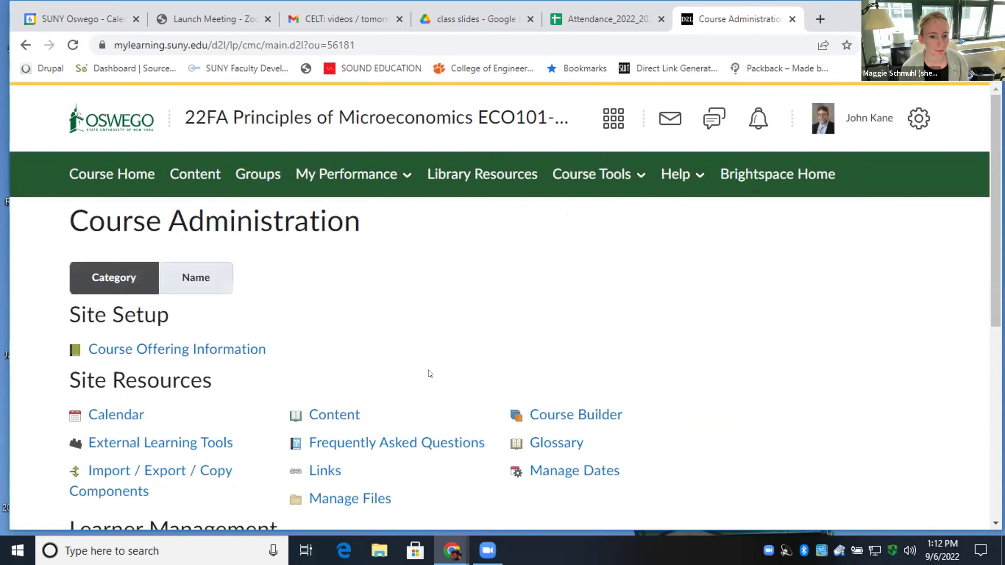
pyautogui.scroll(-8, 430, 374)
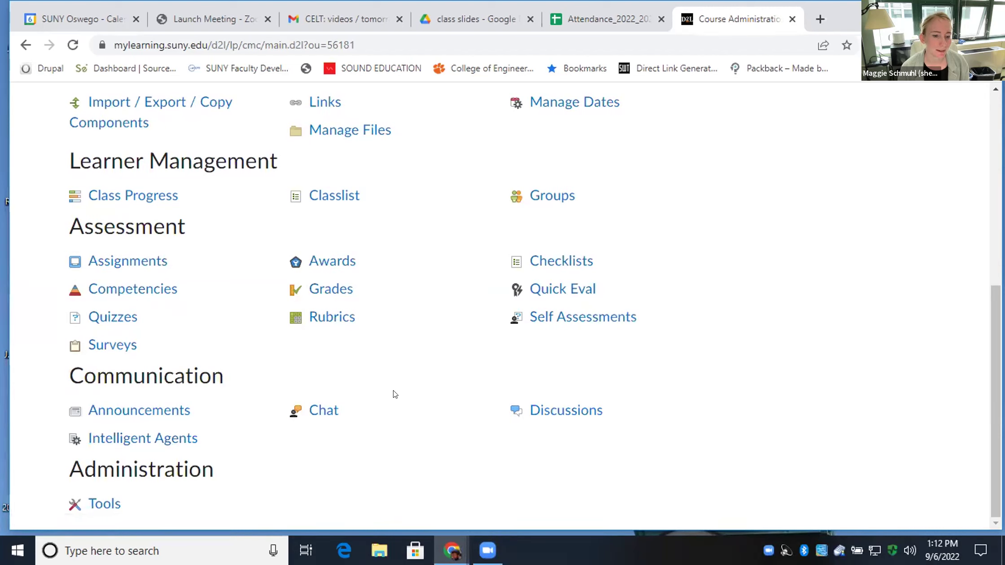
pyautogui.click(560, 257)
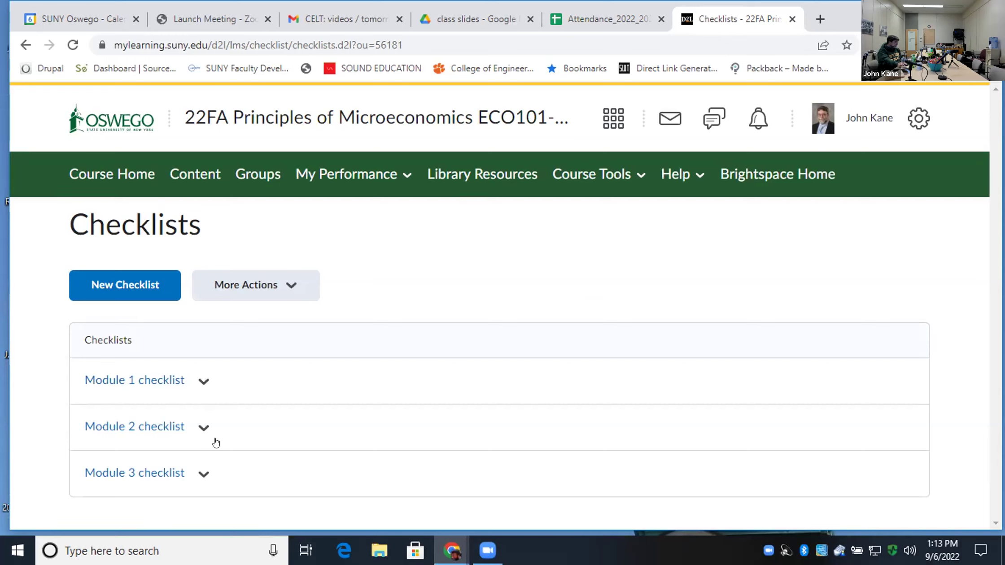
# Open the Module 1 checklist for editing and examine its description, new-window setting, and categories and items.
pyautogui.click(194, 382)
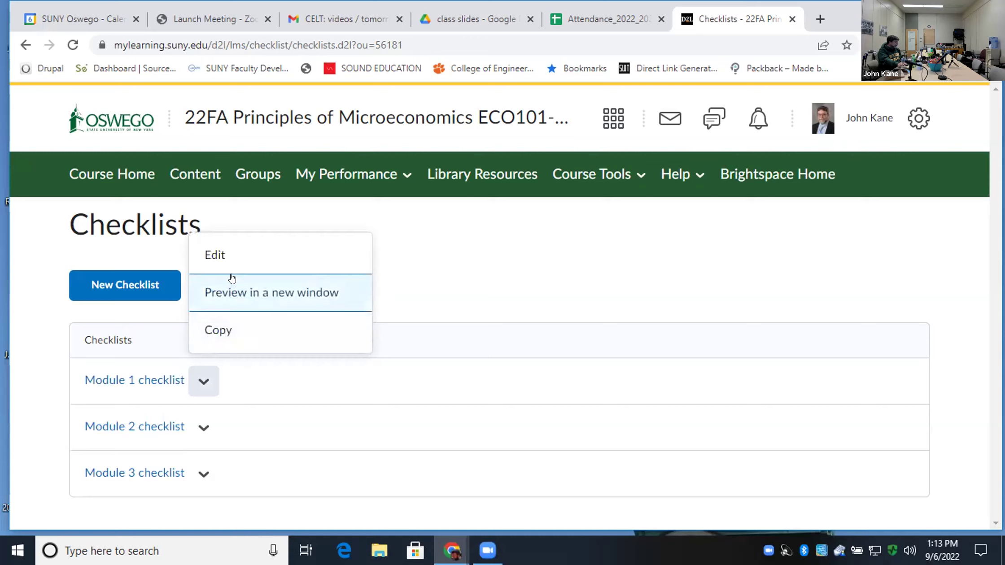
pyautogui.click(224, 259)
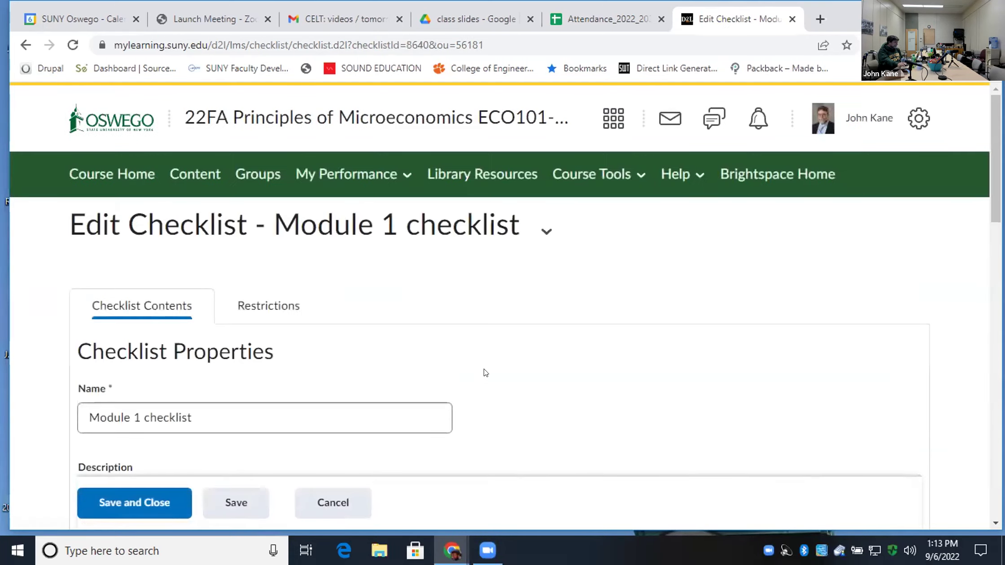
pyautogui.scroll(-3, 534, 400)
pyautogui.scroll(-6, 535, 395)
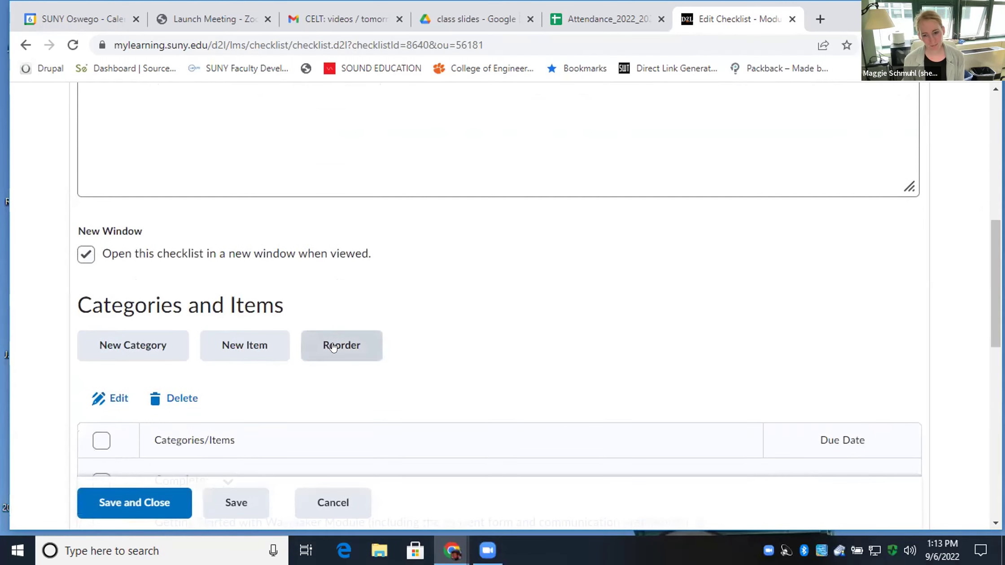
pyautogui.scroll(-2, 513, 355)
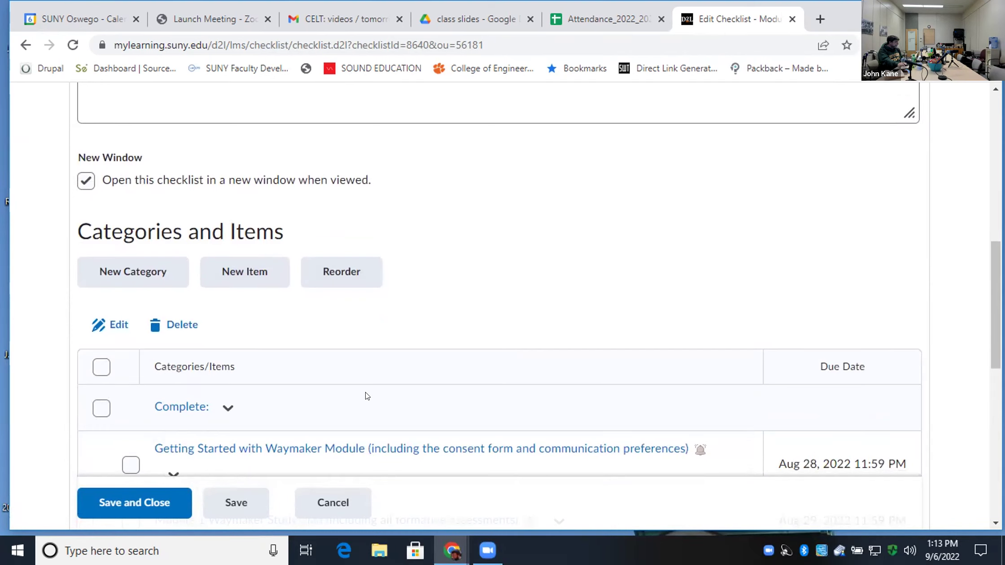
pyautogui.scroll(6, 453, 276)
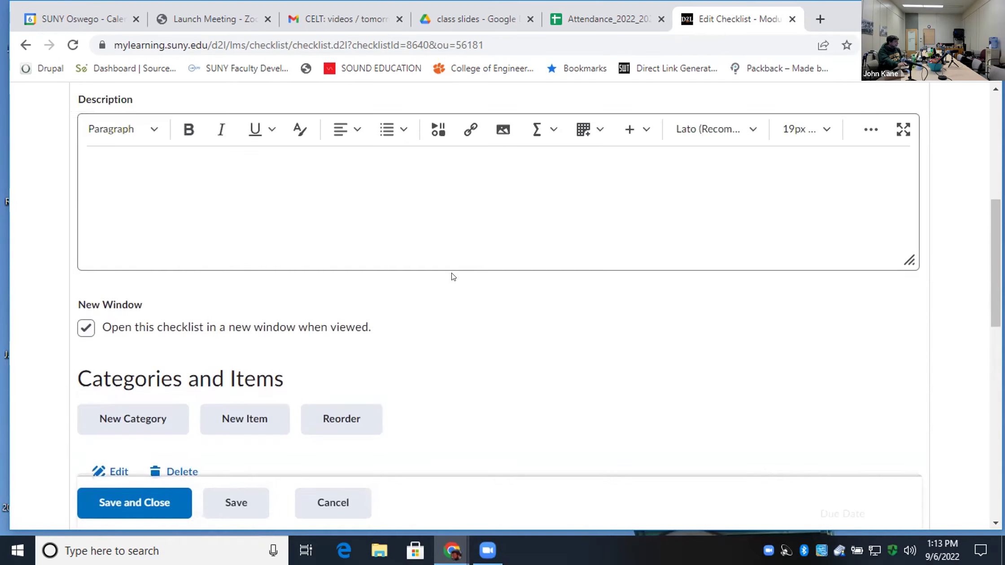
pyautogui.scroll(-6, 377, 347)
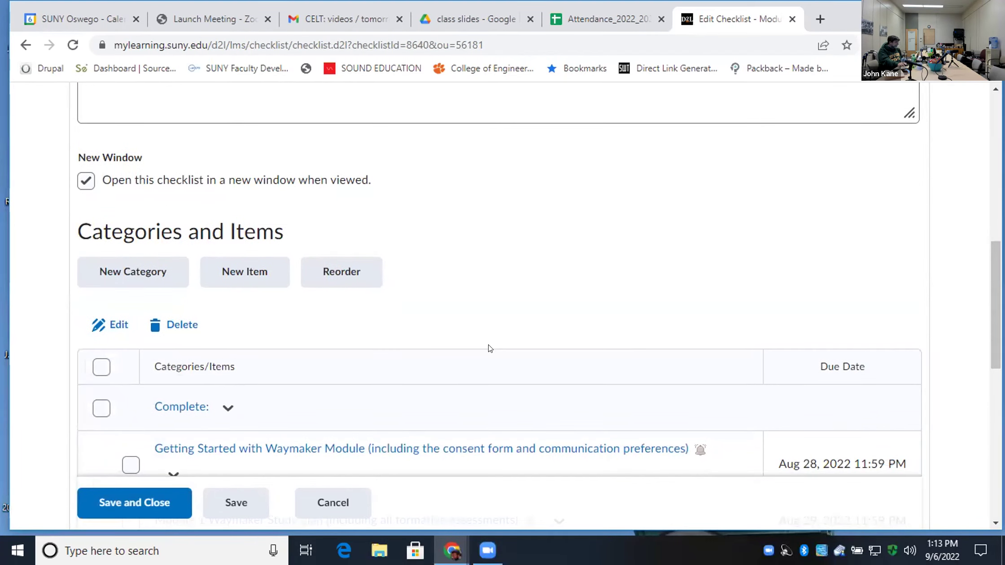
# Examine the Module 1 checklist's Complete, Watch and Discussion participation categories with their items and due dates.
pyautogui.scroll(-3, 488, 347)
pyautogui.scroll(-3, 427, 346)
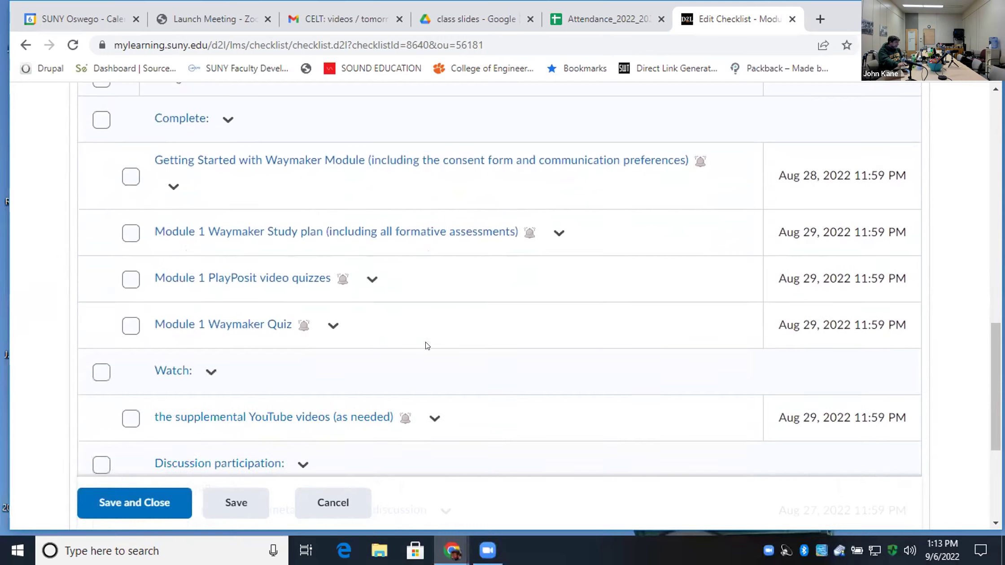
pyautogui.scroll(3, 404, 346)
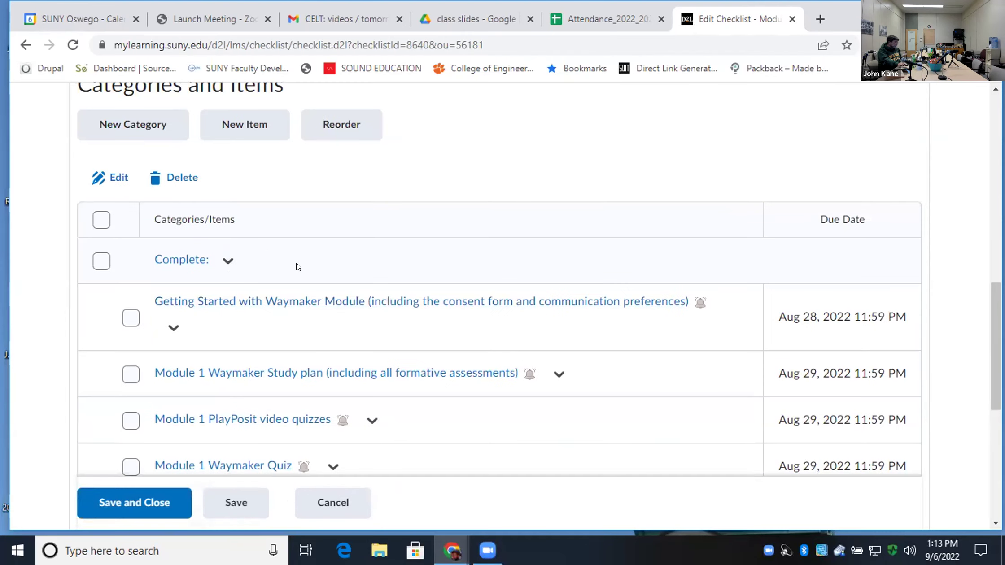
pyautogui.scroll(-4, 436, 408)
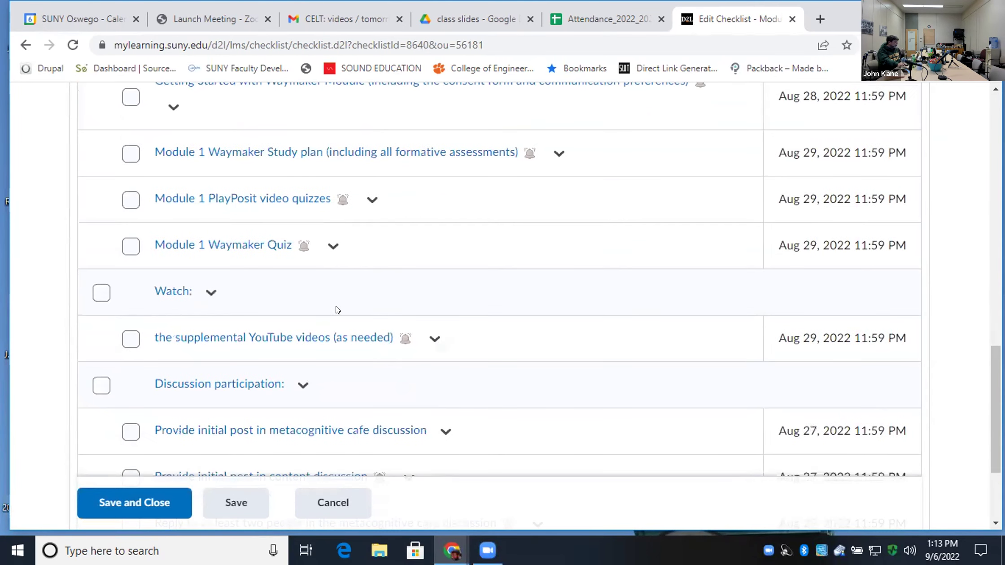
pyautogui.scroll(-3, 337, 309)
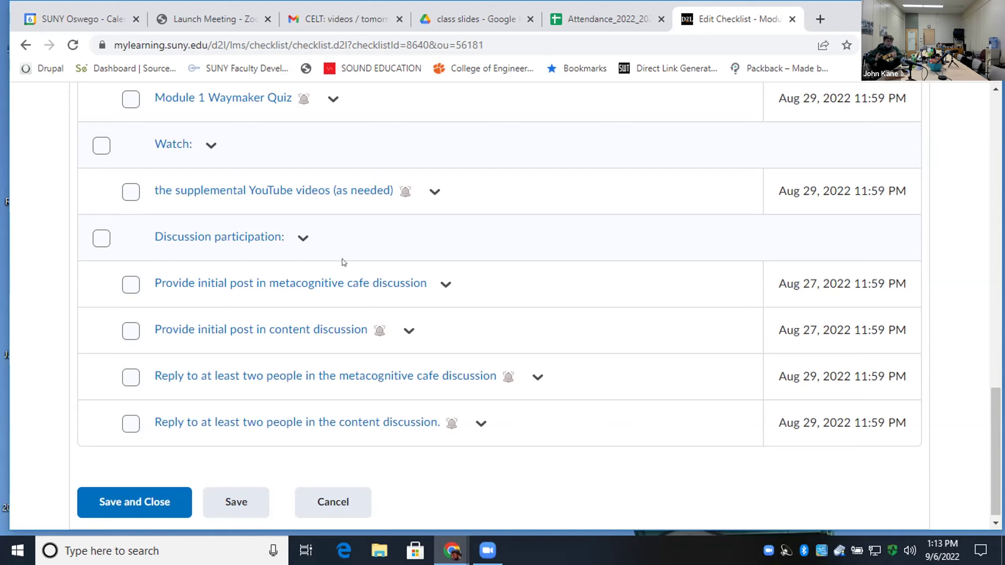
pyautogui.scroll(6, 572, 385)
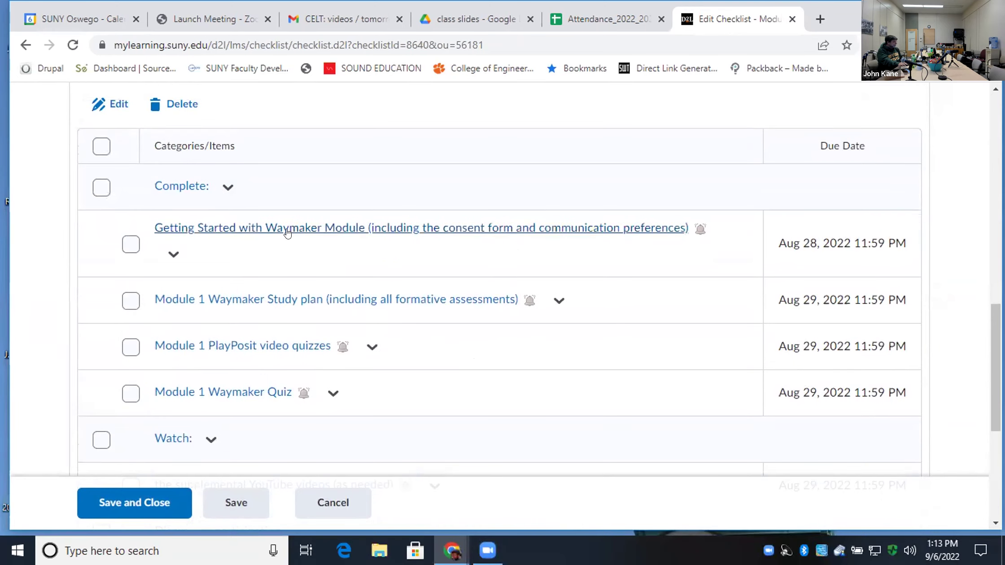
pyautogui.scroll(3, 269, 233)
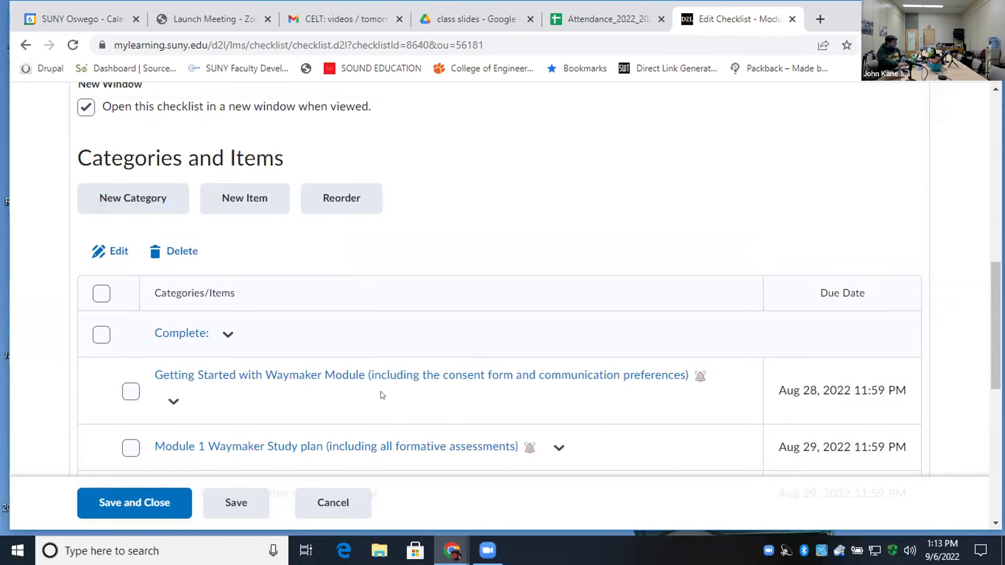
pyautogui.scroll(-2, 393, 337)
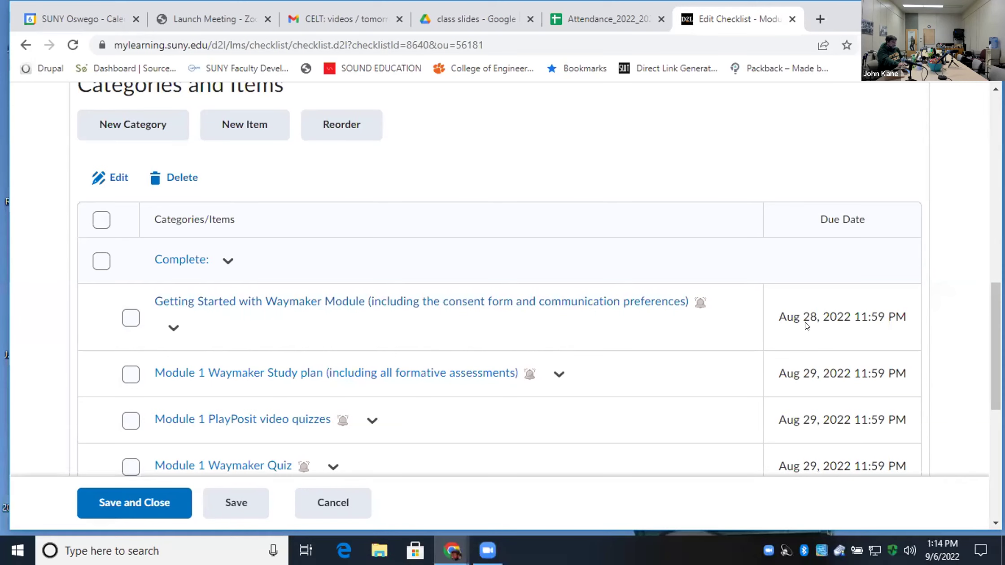
pyautogui.scroll(-3, 660, 409)
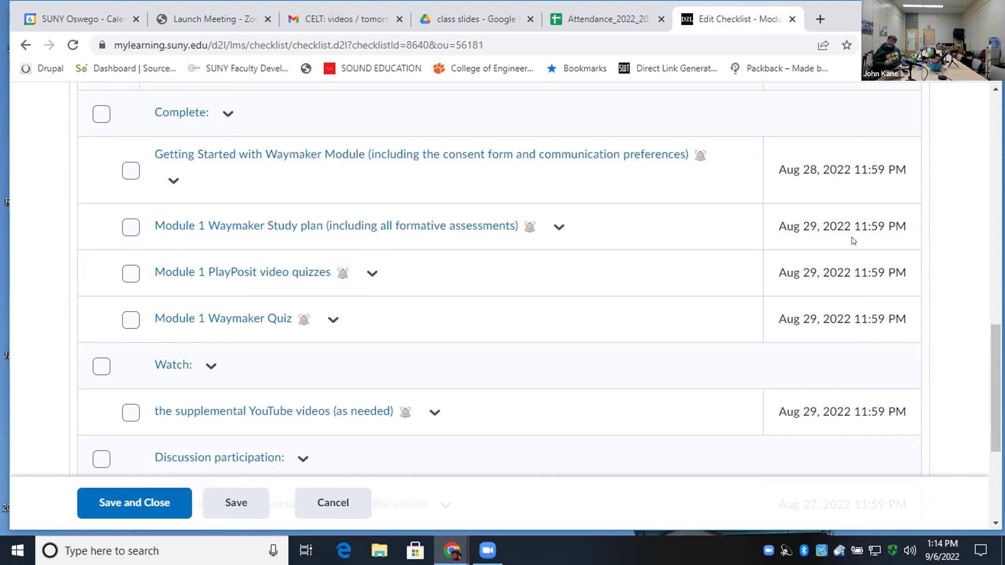
# Open the "Module 1 PlayPosit video quizzes" item to examine its due date and calendar display settings, and return to the Checklists page.
pyautogui.click(249, 272)
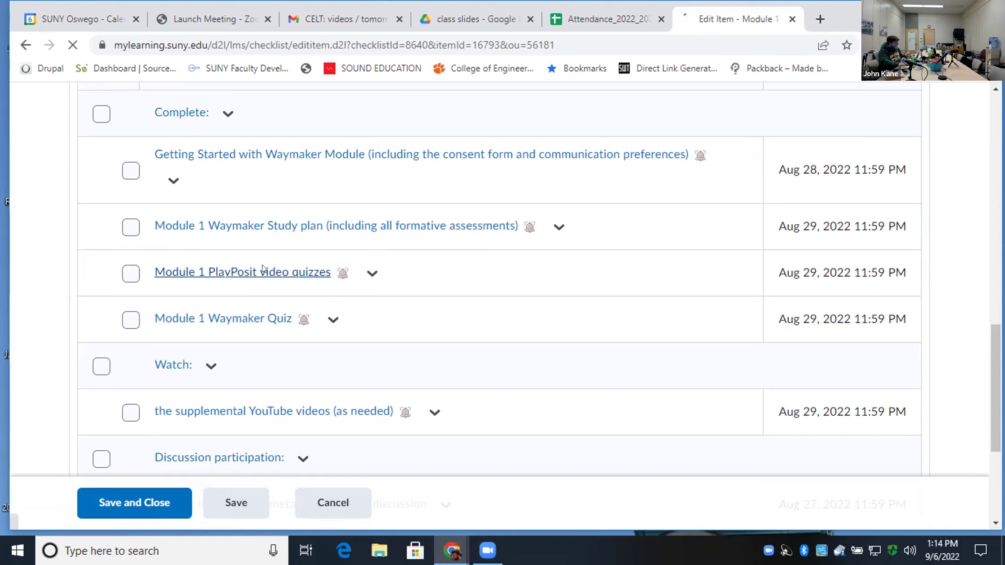
pyautogui.scroll(-5, 393, 335)
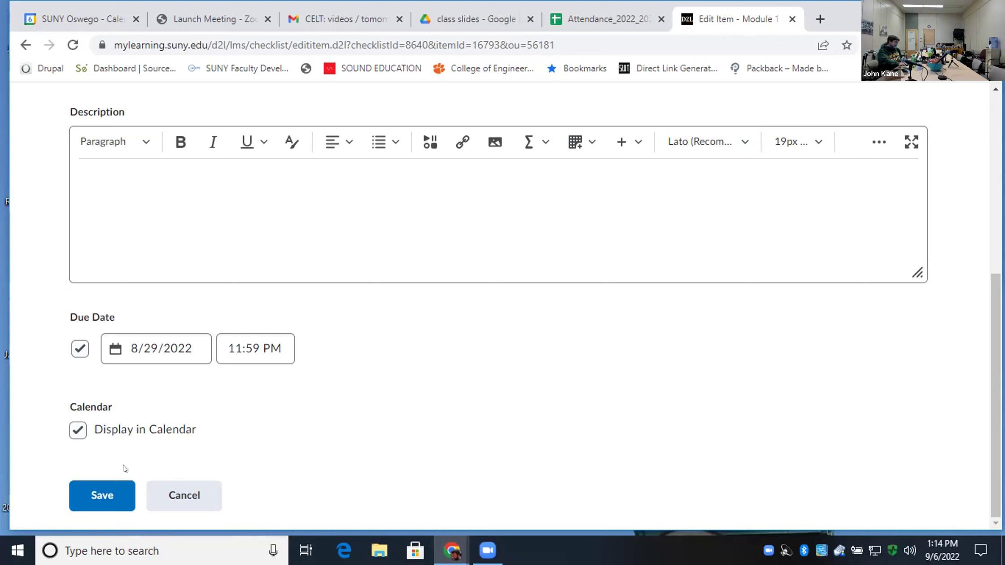
pyautogui.click(85, 499)
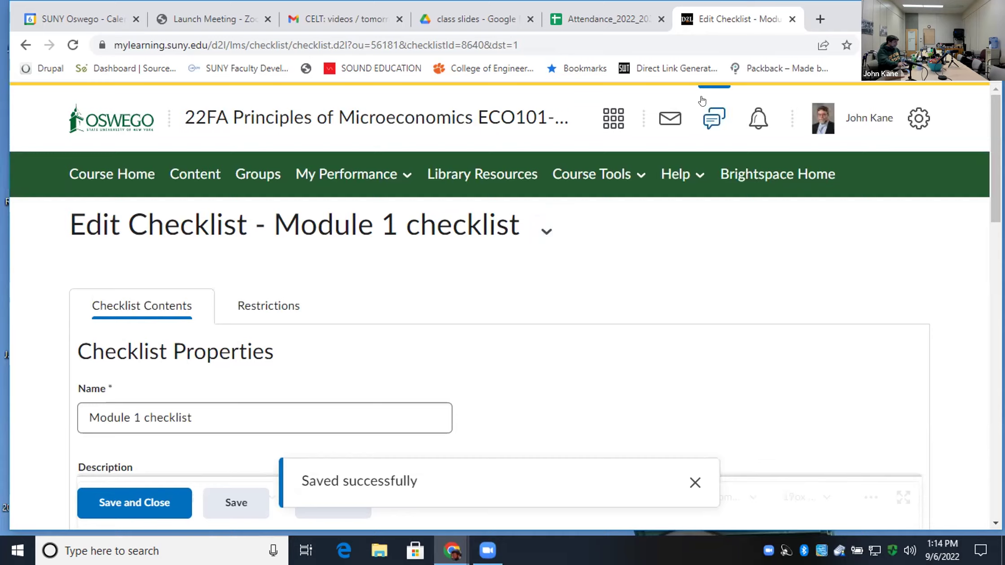
pyautogui.scroll(-5, 593, 355)
pyautogui.scroll(-10, 556, 394)
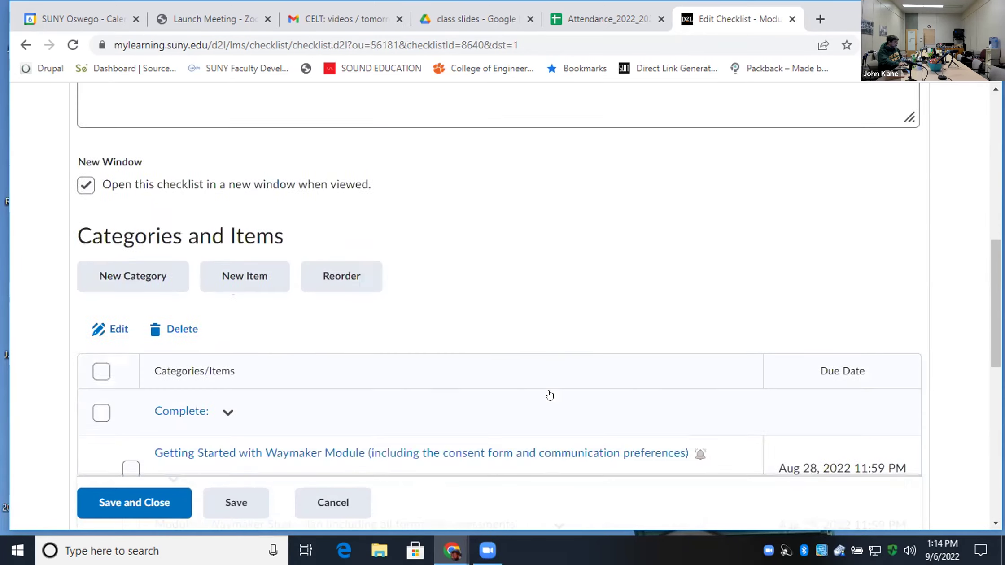
pyautogui.scroll(15, 558, 382)
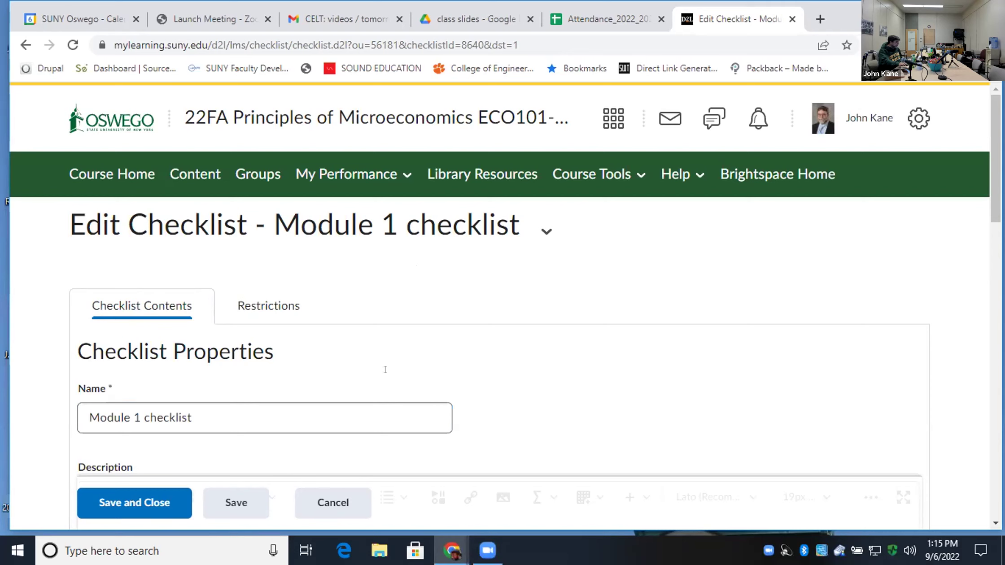
pyautogui.click(346, 496)
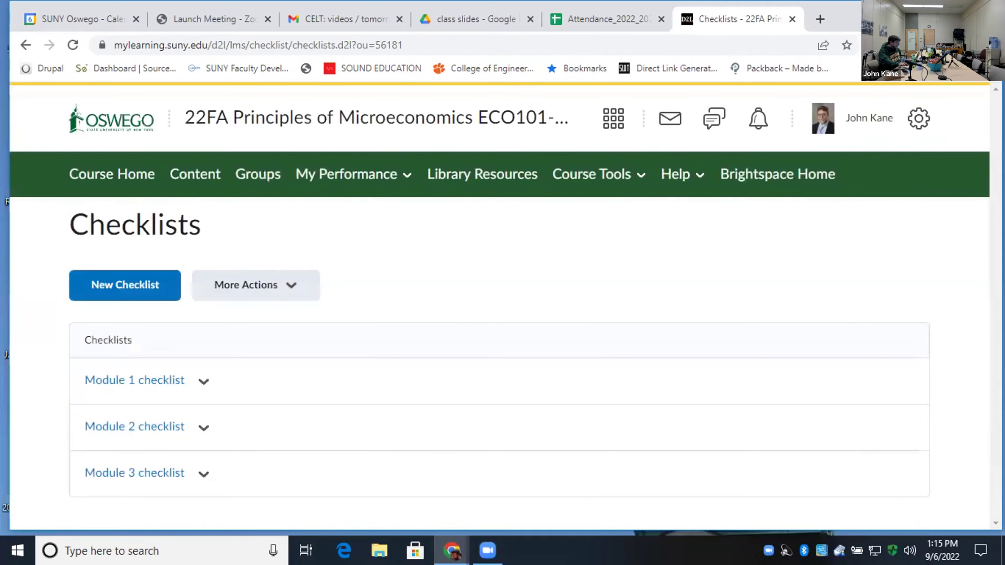
# Duplicate the Module 3 checklist and open the copy for editing.
pyautogui.click(203, 470)
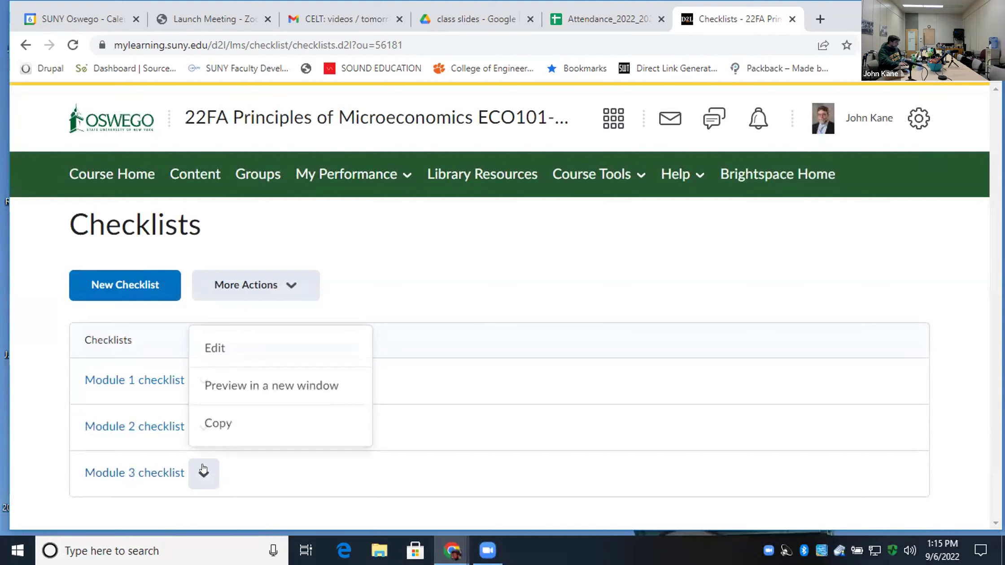
pyautogui.click(224, 423)
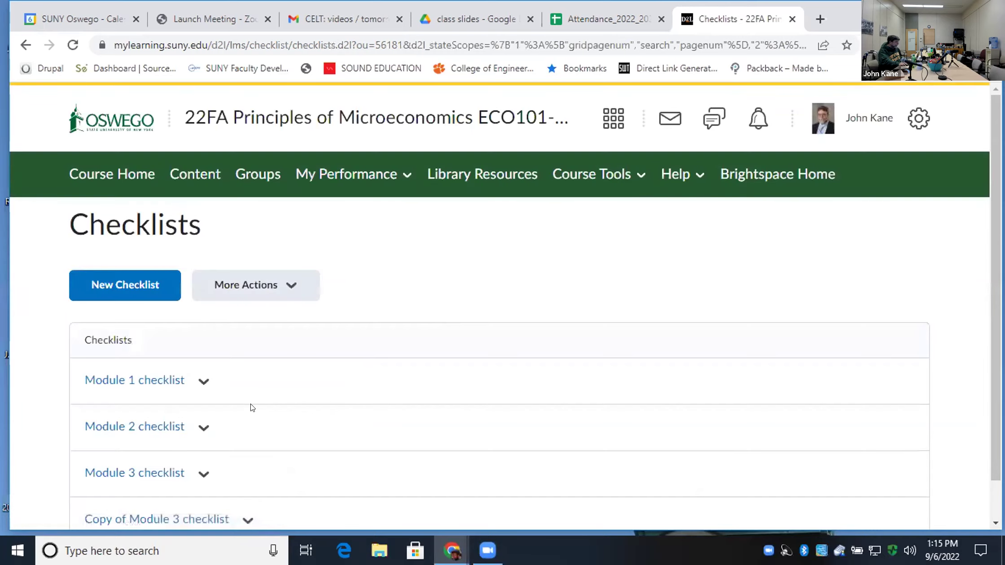
pyautogui.scroll(-1, 252, 408)
pyautogui.click(184, 474)
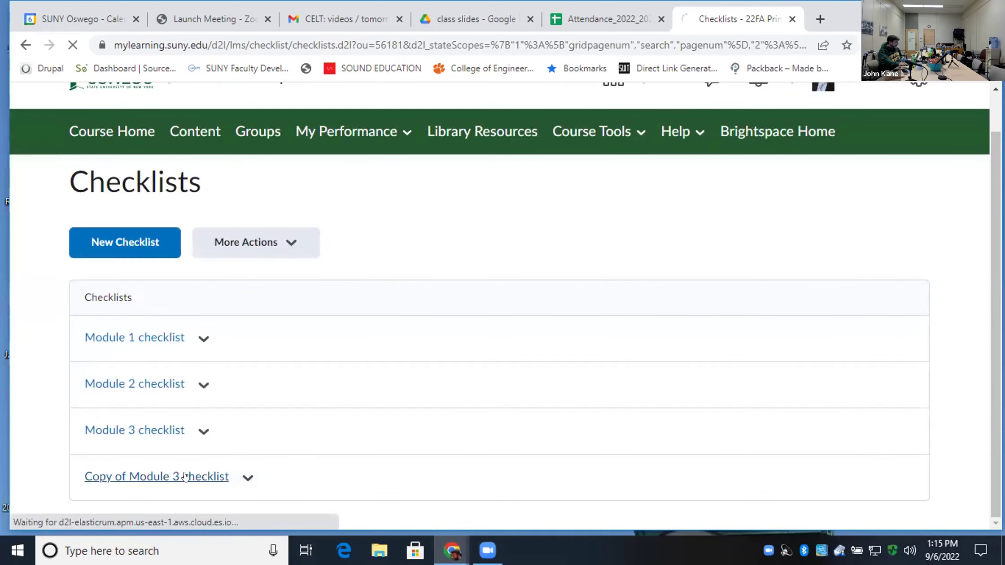
# Try to rename the copied checklist as "Module 4 checklist".
pyautogui.click(139, 417)
pyautogui.moveTo(135, 417); pyautogui.dragTo(1, 418)
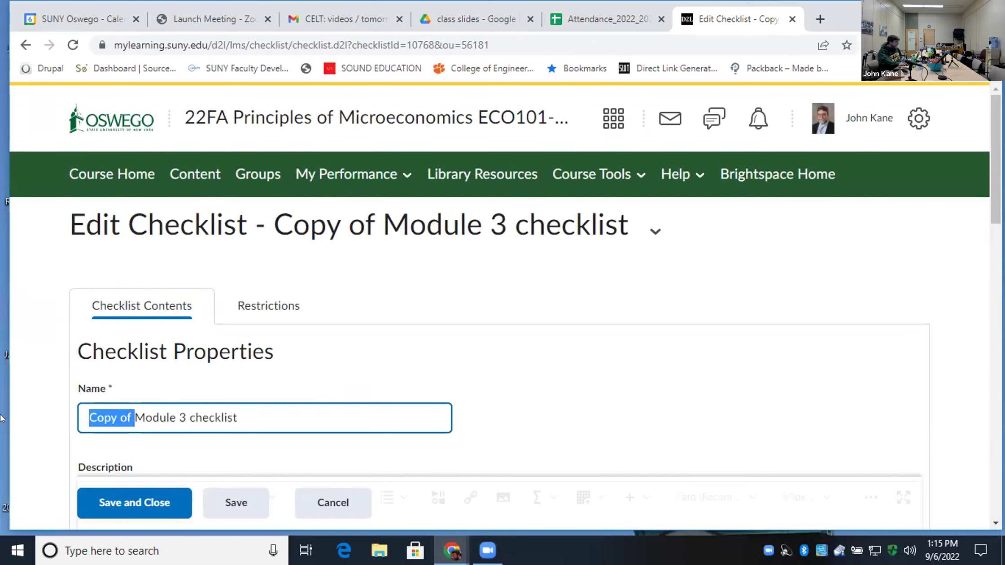
pyautogui.press('BackSpace')
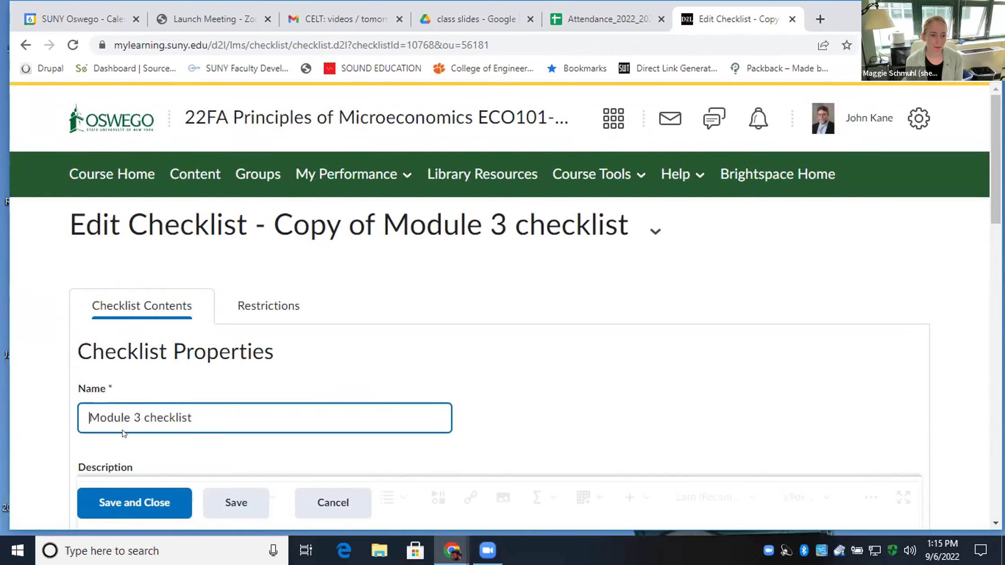
pyautogui.write('4')
# Rename the copy's Module 3 Waymaker item as "Module 4 Waymaker Study plan (including all formative assessments)" and save the item.
pyautogui.scroll(-8, 616, 382)
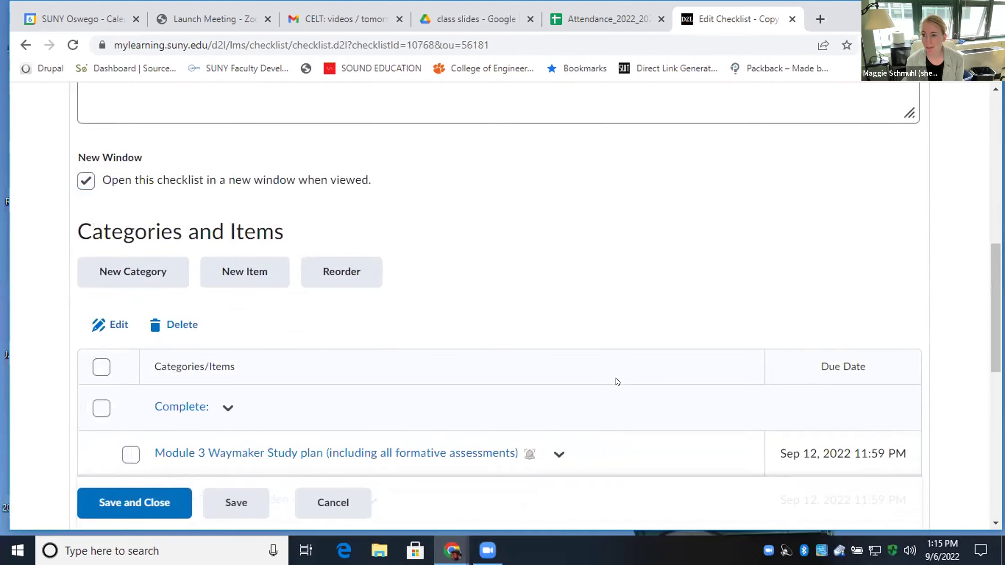
pyautogui.scroll(-5, 616, 382)
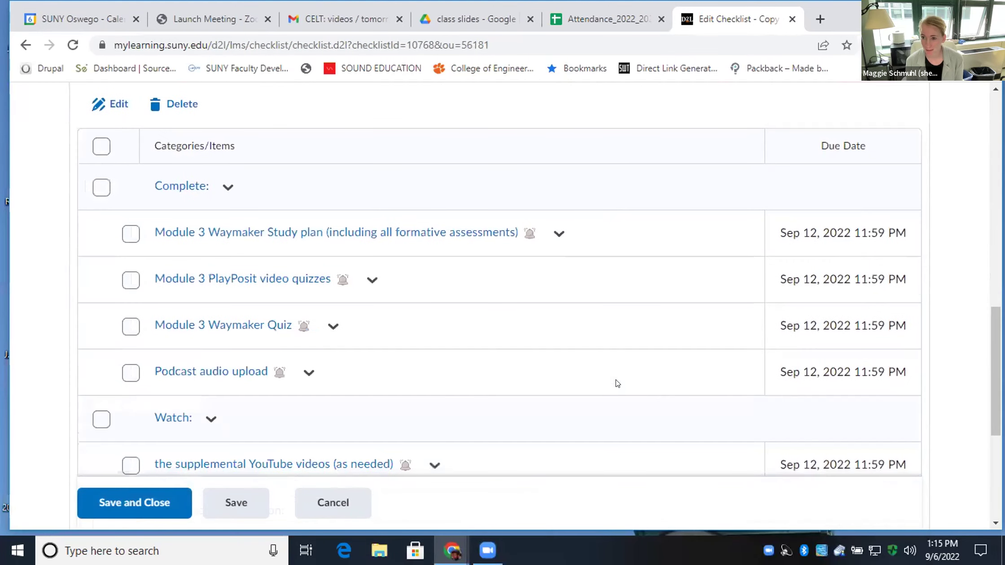
pyautogui.click(243, 231)
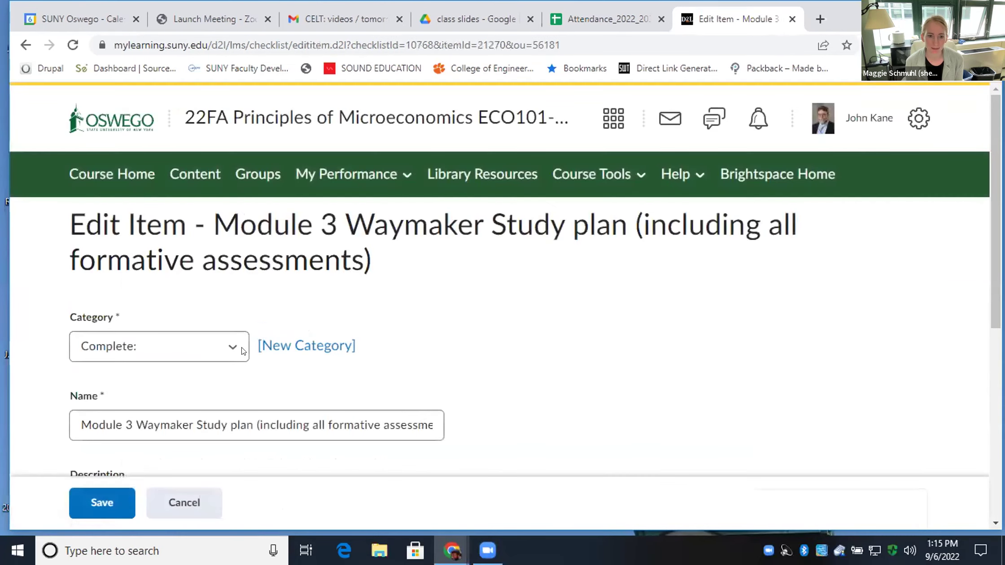
pyautogui.scroll(-5, 498, 381)
pyautogui.click(122, 189)
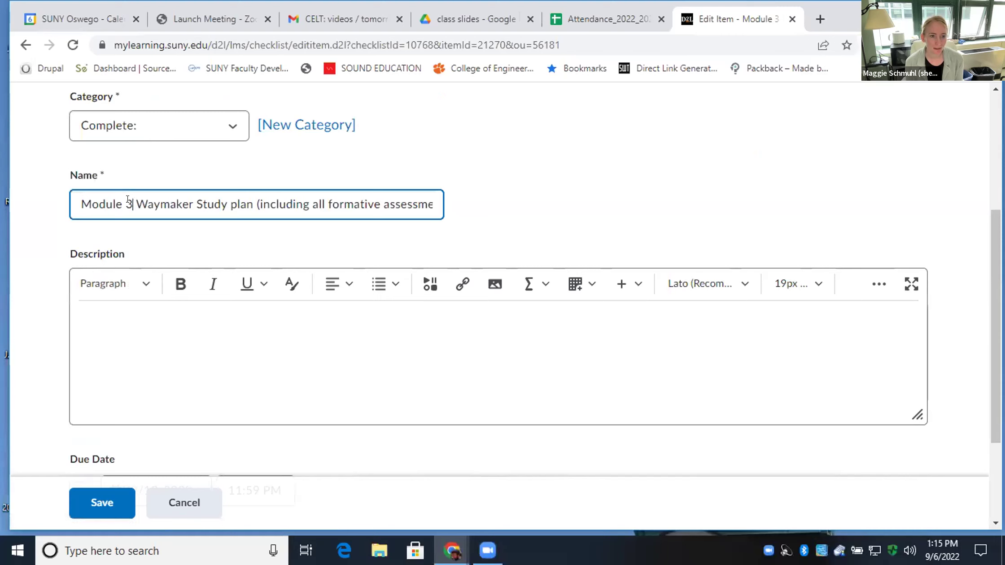
pyautogui.press('BackSpace')
pyautogui.write('4')
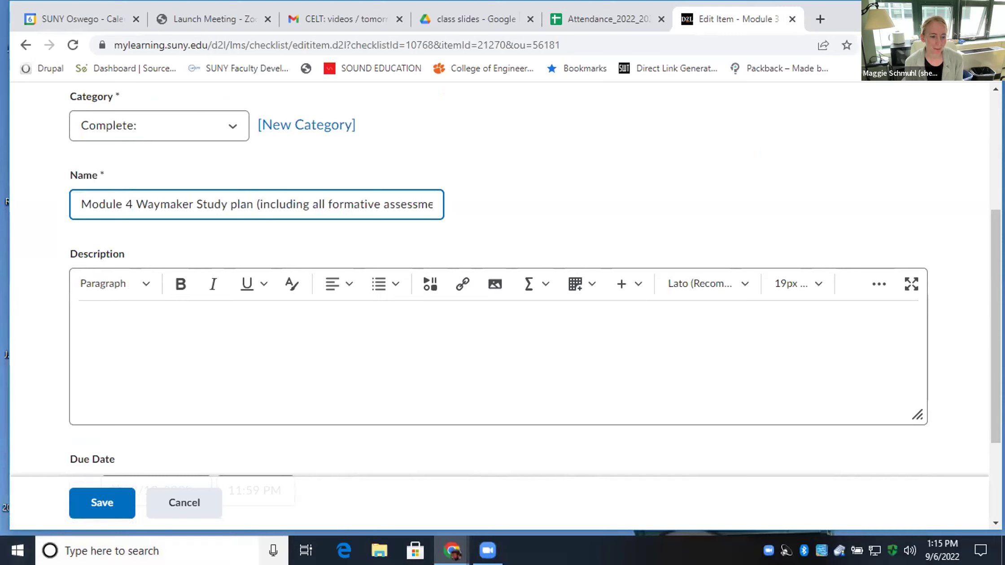
pyautogui.click(122, 510)
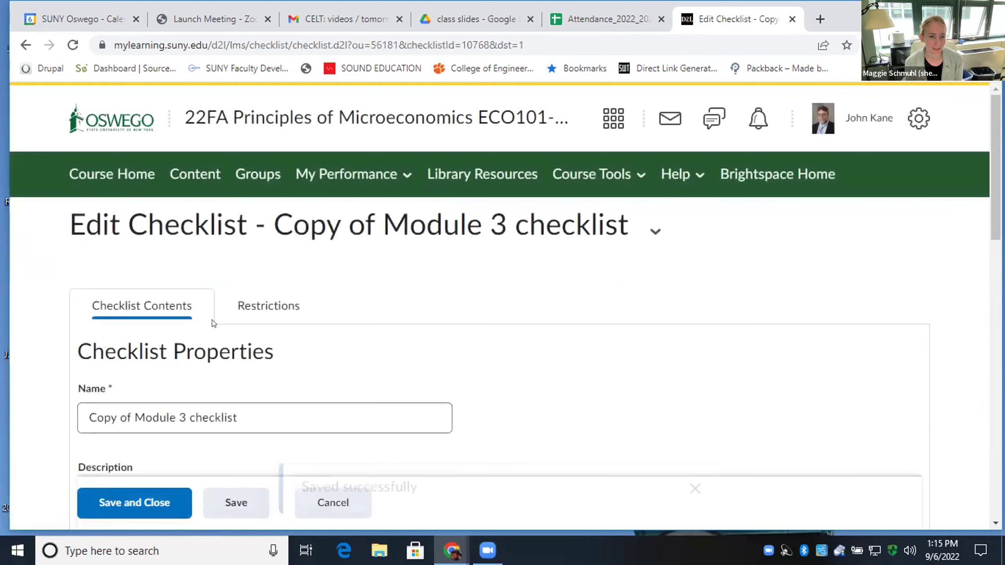
# Set the Module 4 Waymaker Study plan item's due date to 9/19/2022 and save the item.
pyautogui.scroll(-12, 301, 374)
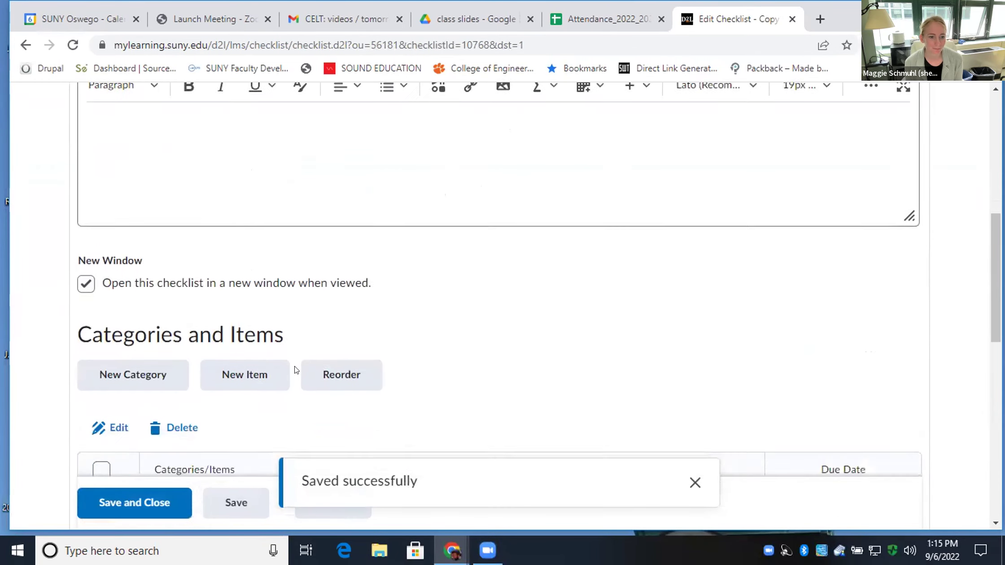
pyautogui.scroll(-3, 295, 371)
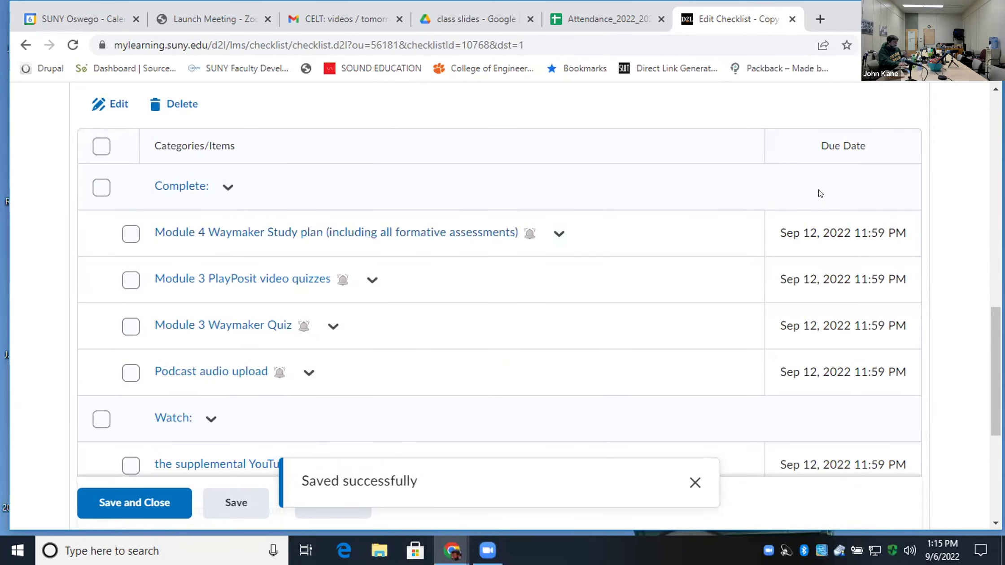
pyautogui.click(501, 233)
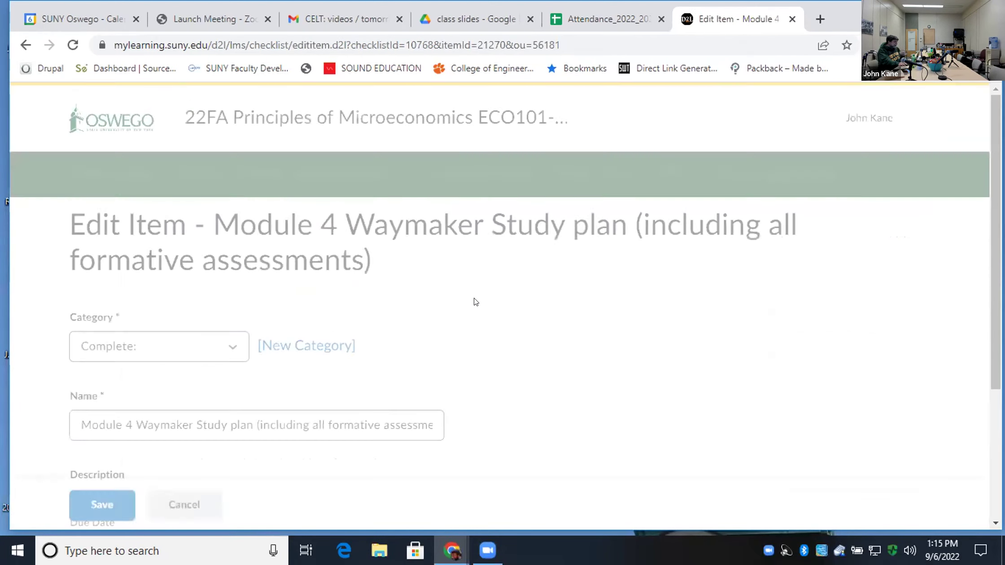
pyautogui.click(299, 424)
pyautogui.scroll(-8, 554, 410)
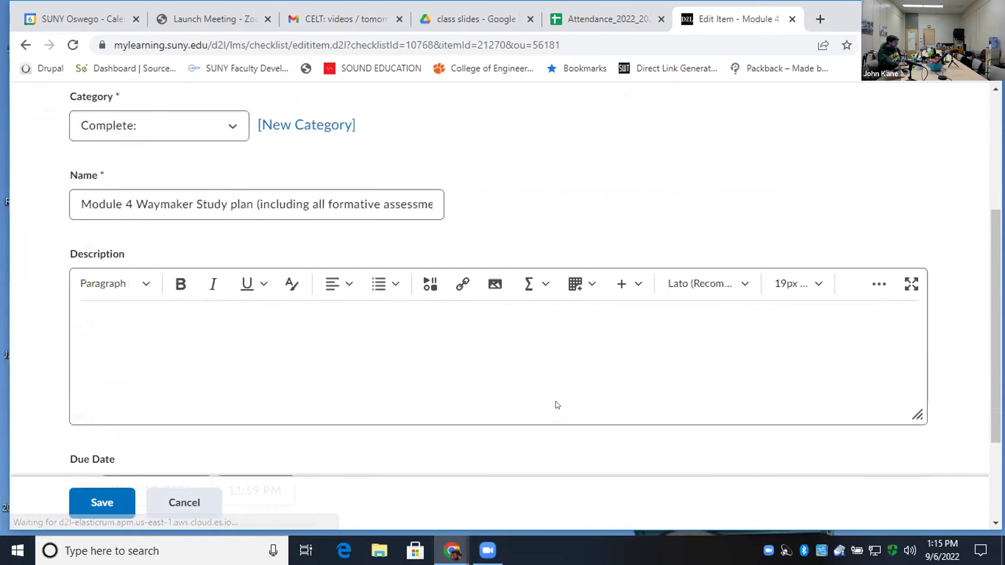
pyautogui.click(196, 358)
pyautogui.click(169, 348)
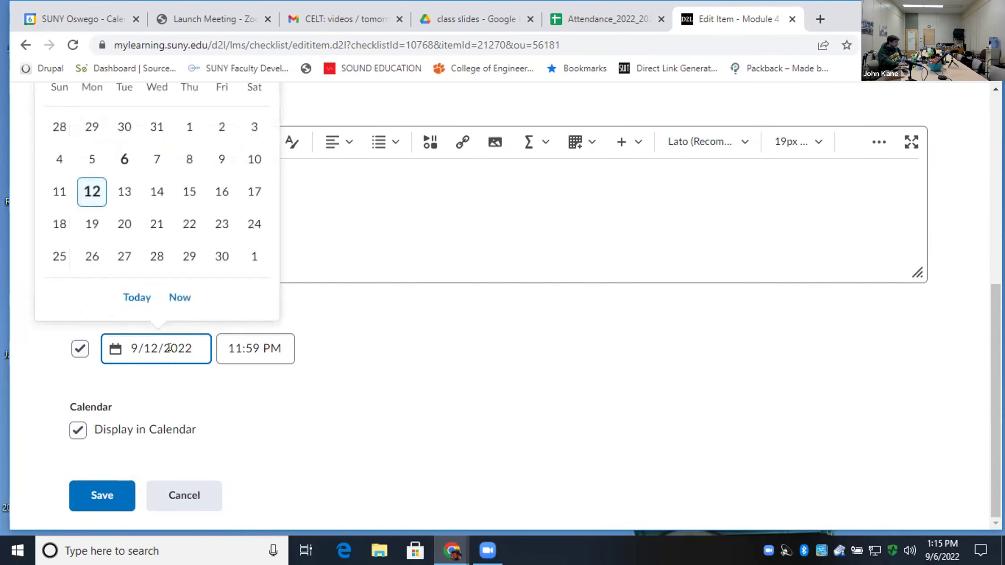
pyautogui.click(91, 223)
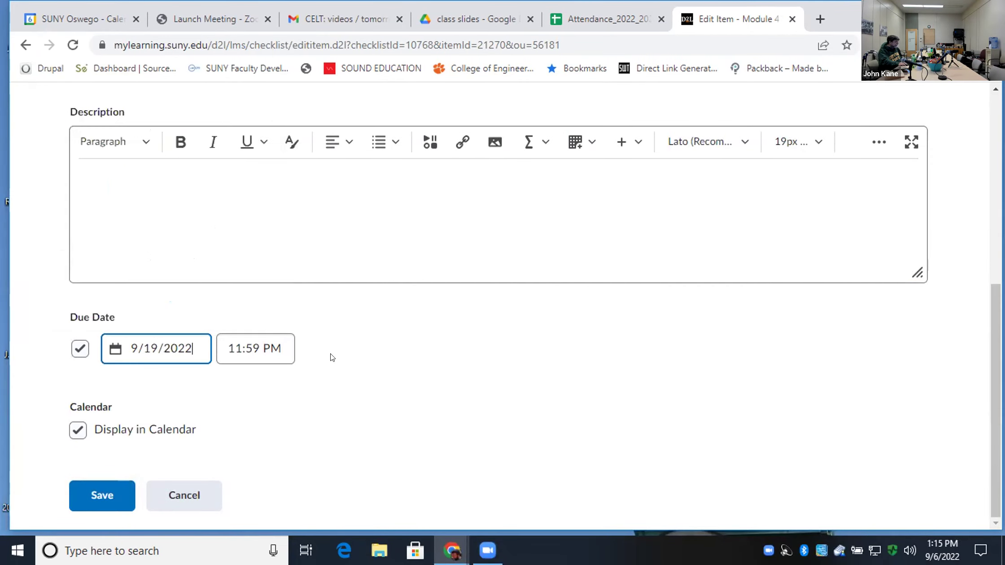
pyautogui.click(112, 493)
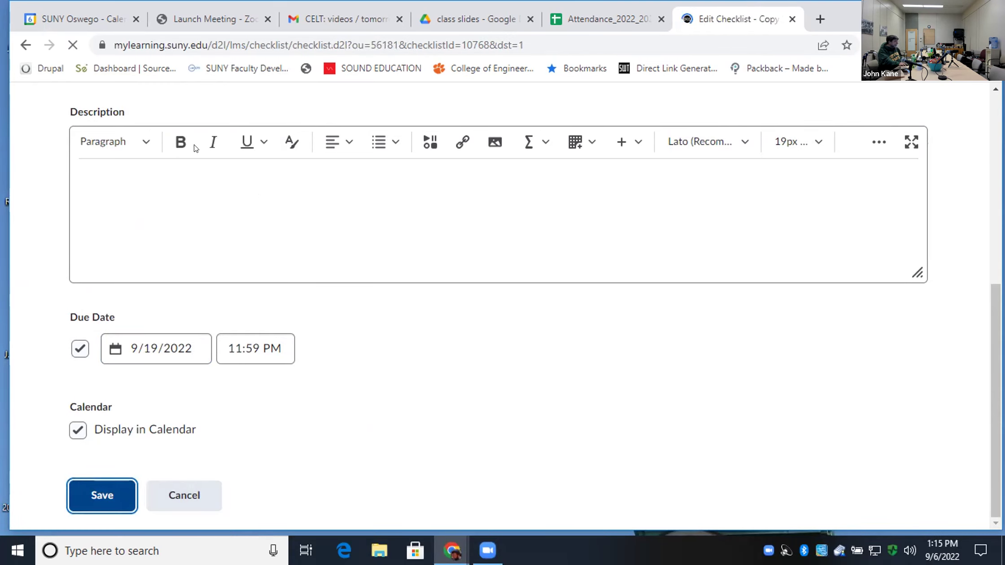
# Change the copied checklist's name to "Module 4 checklist" and save the checklist.
pyautogui.click(128, 411)
pyautogui.moveTo(134, 417); pyautogui.dragTo(2, 403)
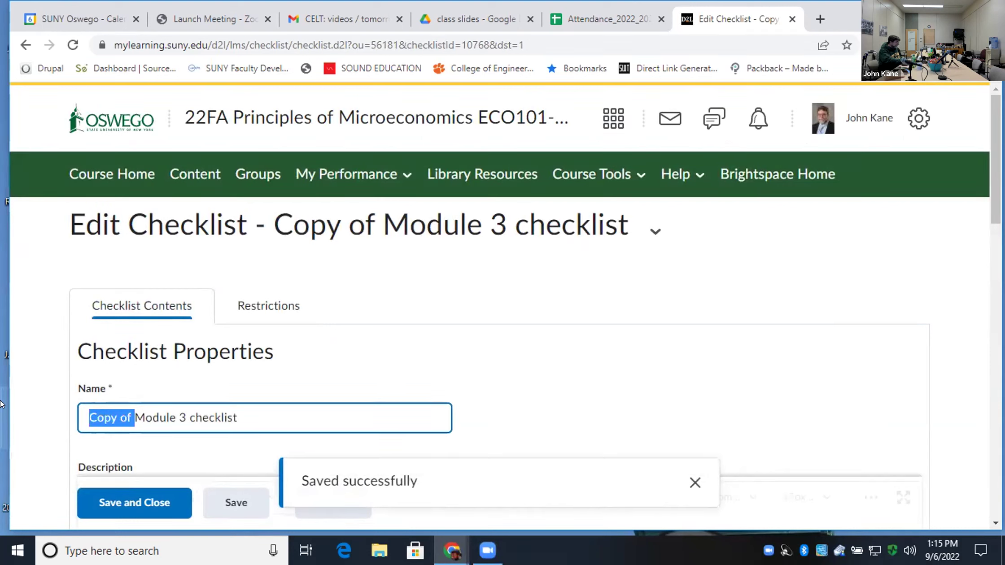
pyautogui.press('BackSpace')
pyautogui.press('Right')
pyautogui.press('Right')
pyautogui.press('Right')
pyautogui.press('Right')
pyautogui.press('Right')
pyautogui.press('Right')
pyautogui.press('Right')
pyautogui.press('Right')
pyautogui.press('BackSpace')
pyautogui.write('4')
pyautogui.click(241, 502)
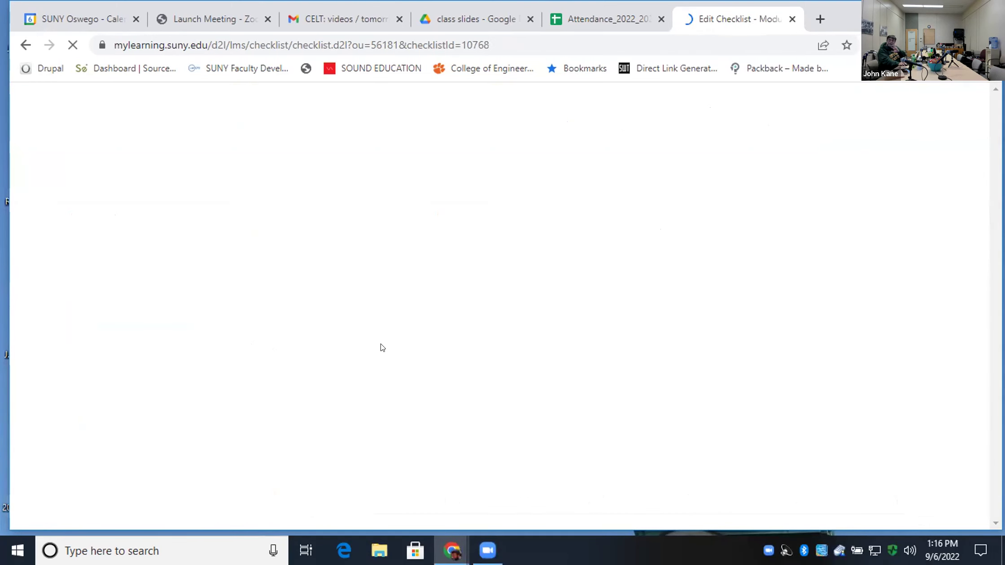
pyautogui.scroll(-5, 460, 359)
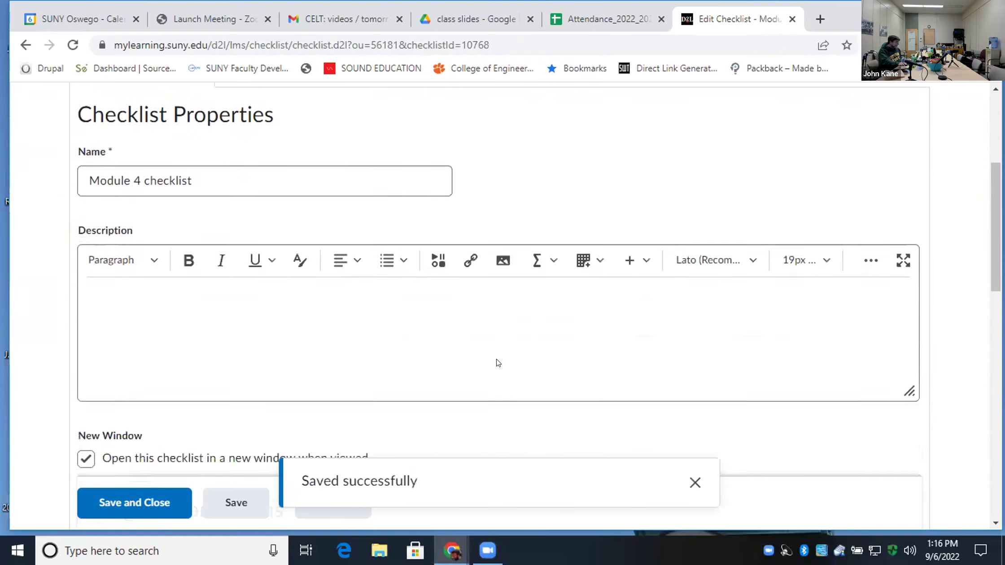
# Look over the Module 4 checklist's categories and items, and save the checklist.
pyautogui.scroll(-10, 497, 363)
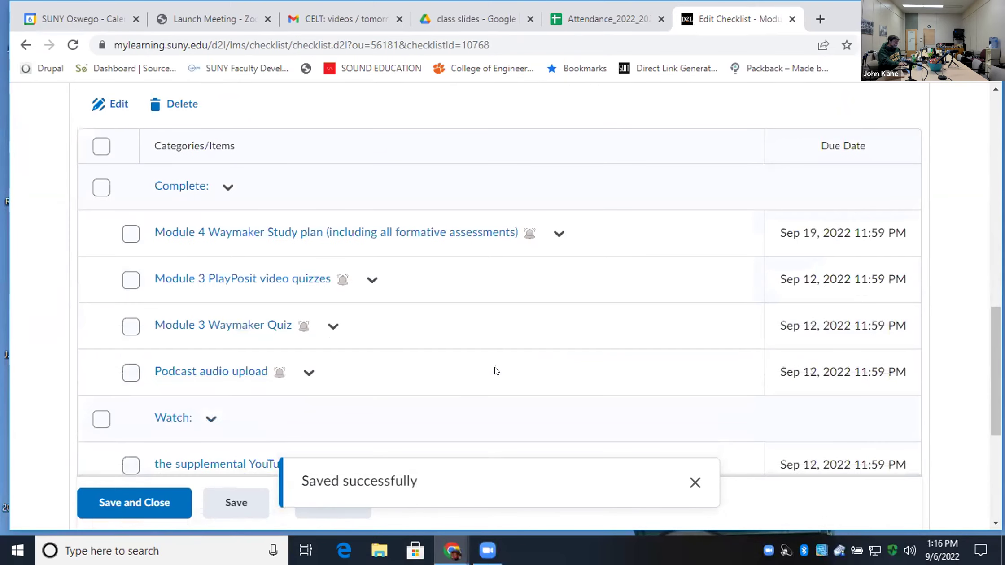
pyautogui.scroll(-3, 496, 371)
pyautogui.scroll(-3, 496, 368)
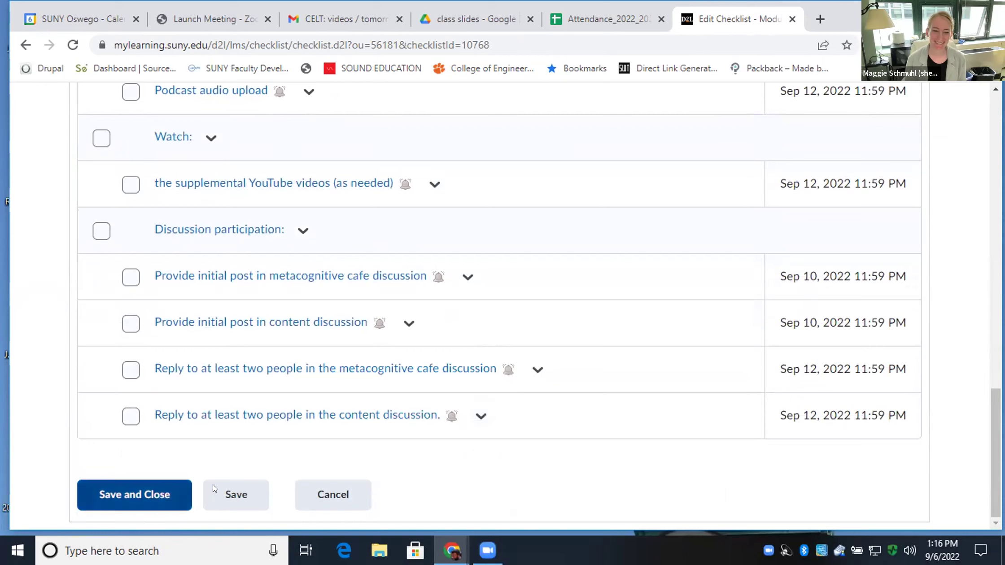
pyautogui.click(246, 489)
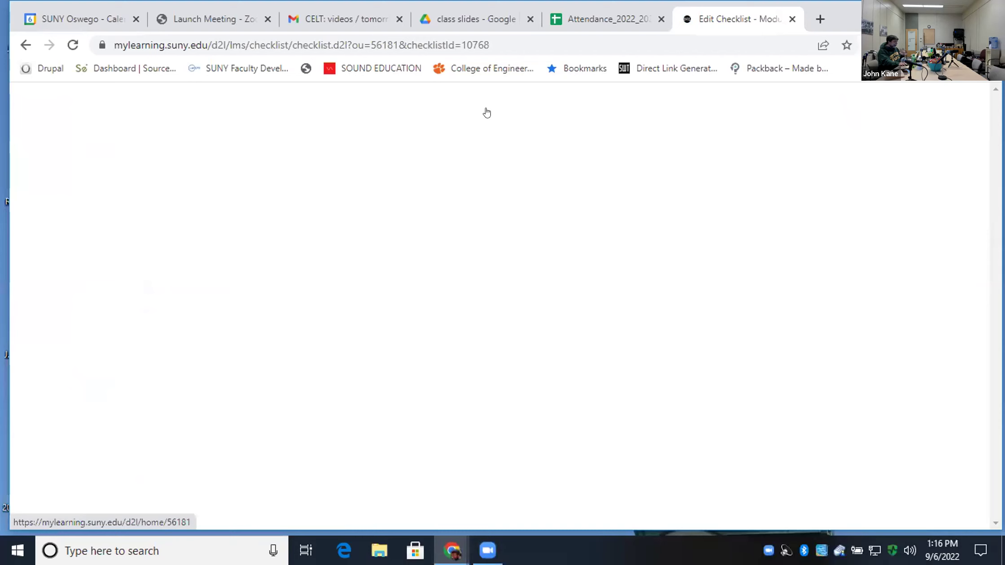
# Open the module "4. Applications of Supply and Demand - due September 19" in the course content.
pyautogui.click(196, 173)
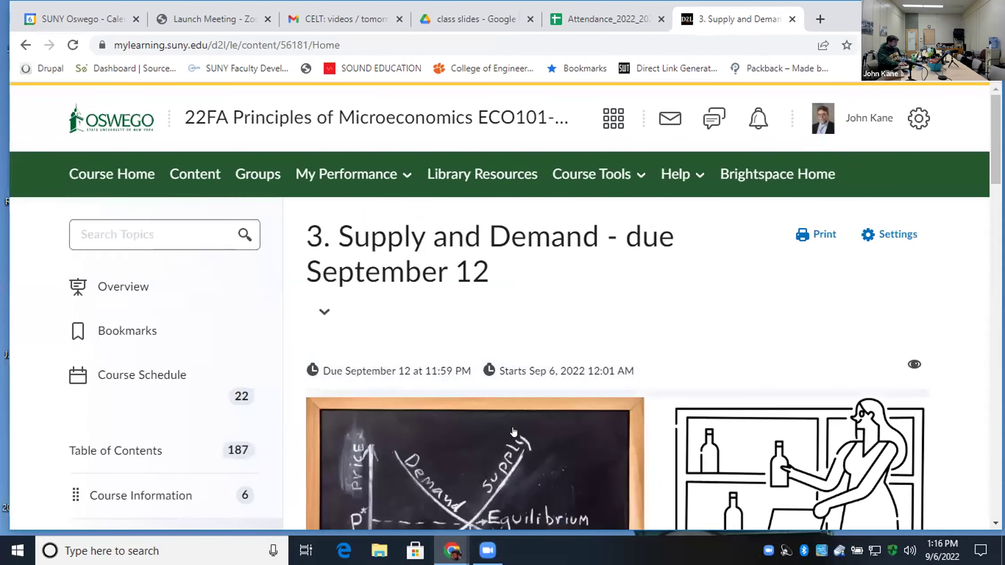
pyautogui.scroll(-4, 514, 431)
pyautogui.scroll(-5, 114, 353)
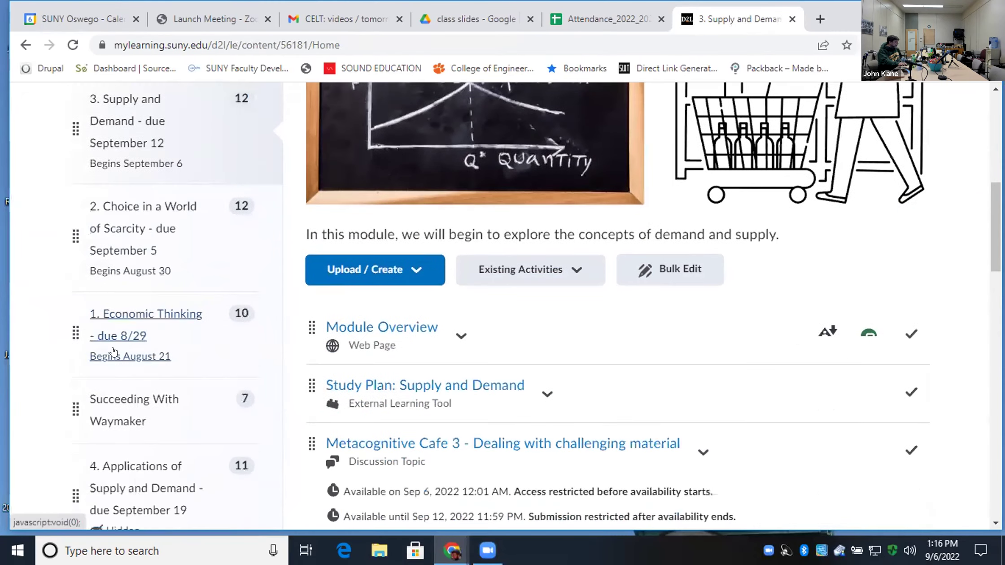
pyautogui.scroll(-3, 128, 355)
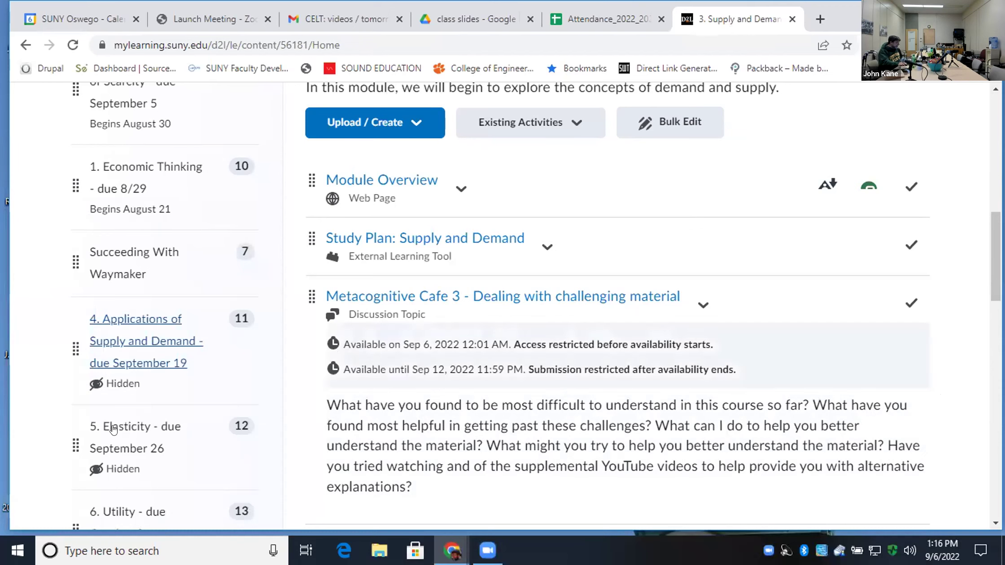
pyautogui.click(148, 369)
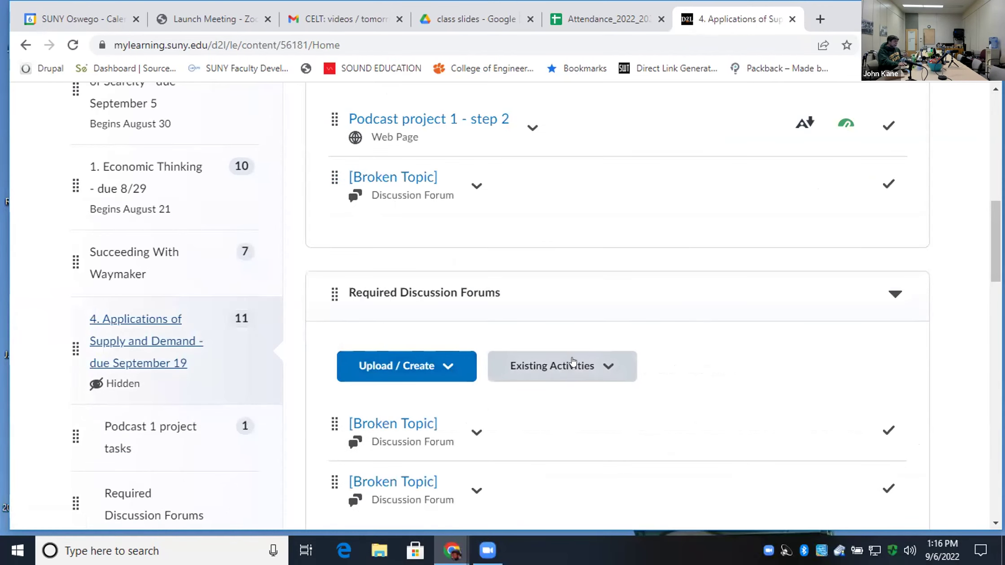
# Add the existing Module 4 checklist to the Required Discussion Forums sub-module and check its placement in the module.
pyautogui.click(574, 357)
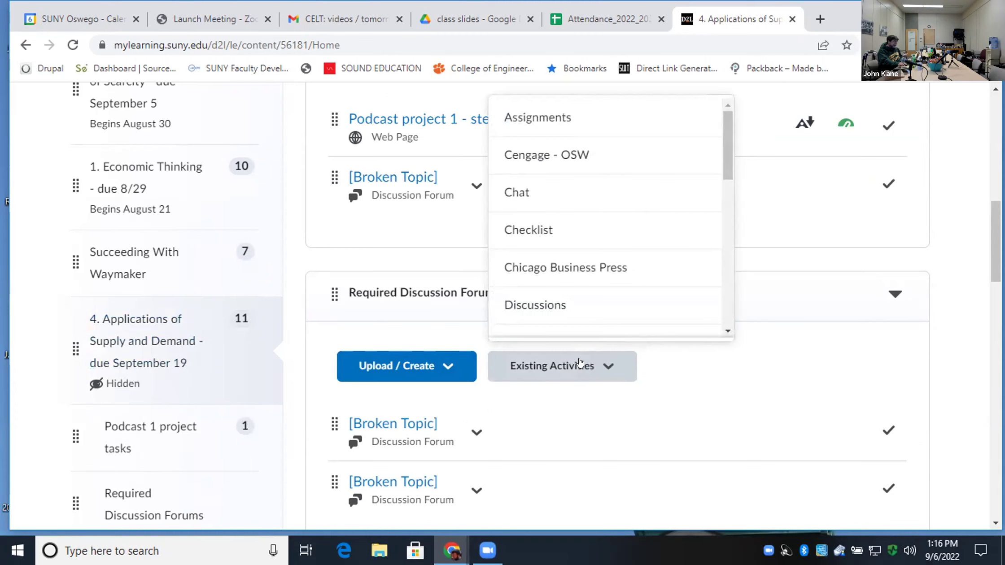
pyautogui.click(555, 241)
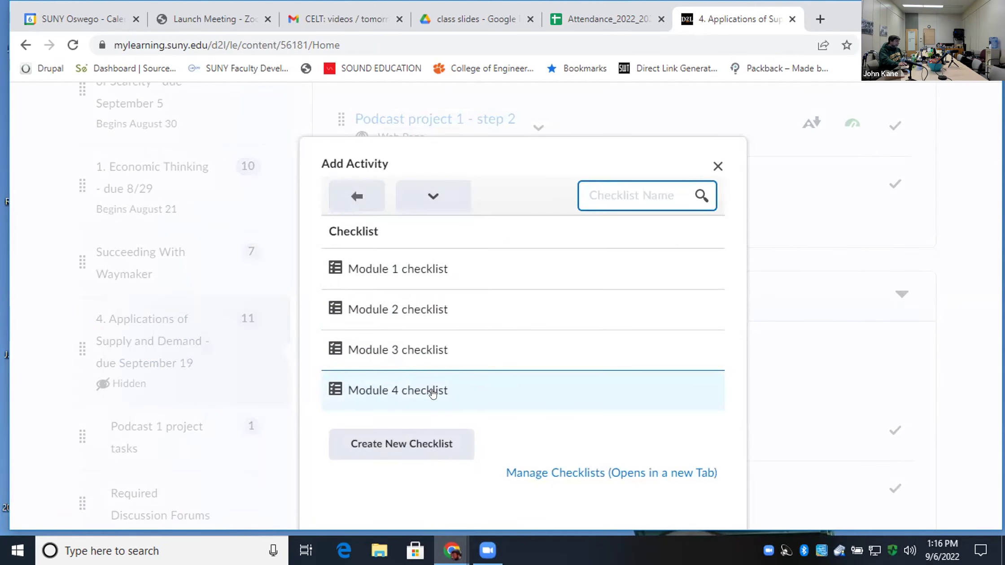
pyautogui.click(433, 394)
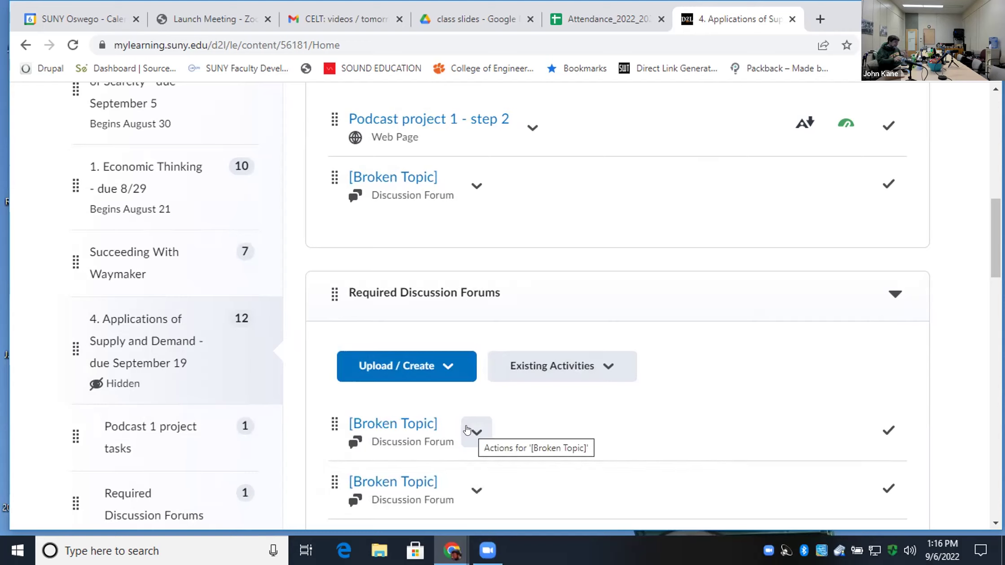
pyautogui.scroll(-7, 723, 216)
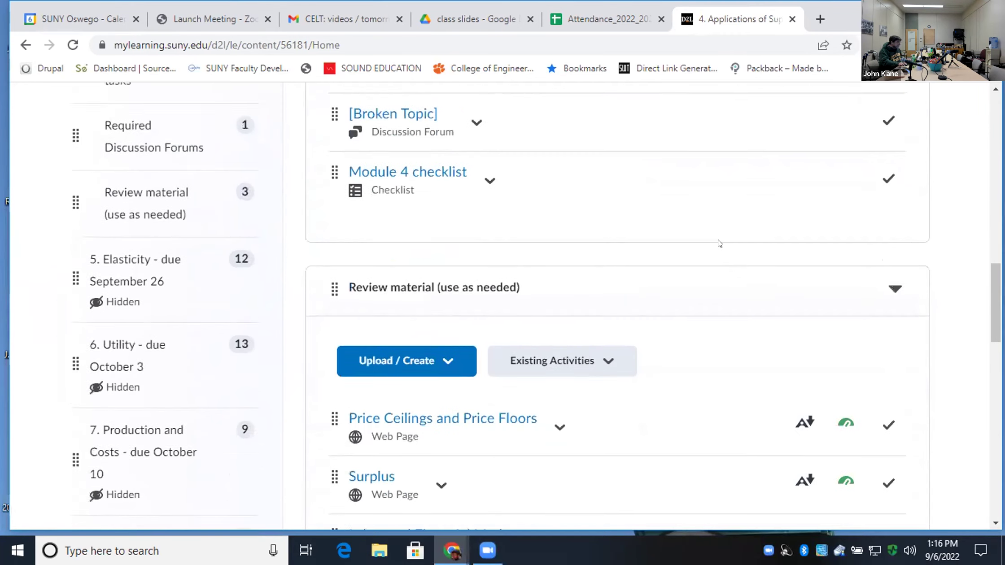
pyautogui.scroll(-4, 723, 249)
pyautogui.scroll(4, 730, 251)
pyautogui.scroll(11, 738, 238)
pyautogui.scroll(-6, 739, 237)
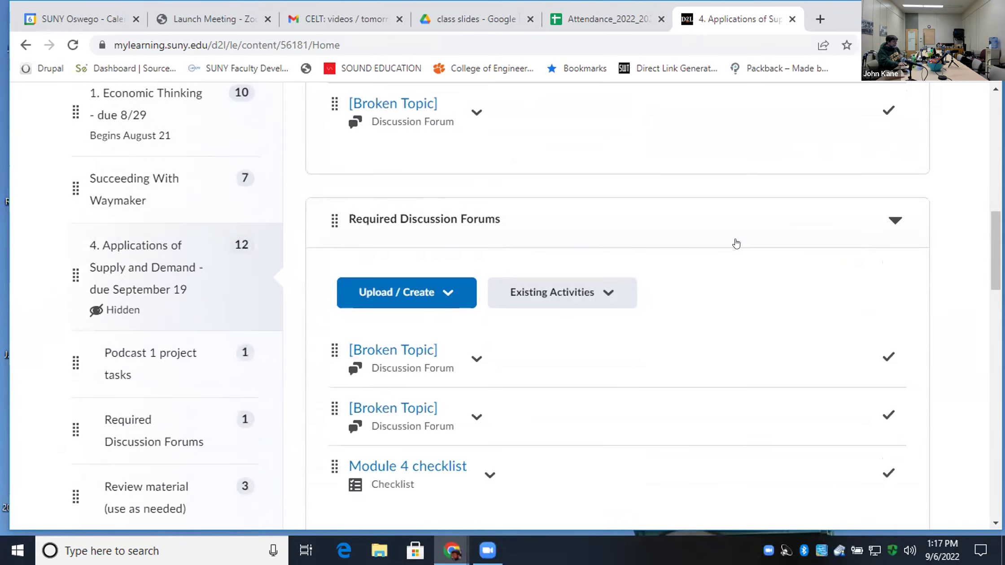
# Open the Module 3 checklist from the "3. Supply and Demand" module and review its tasks and due dates.
pyautogui.scroll(15, 736, 244)
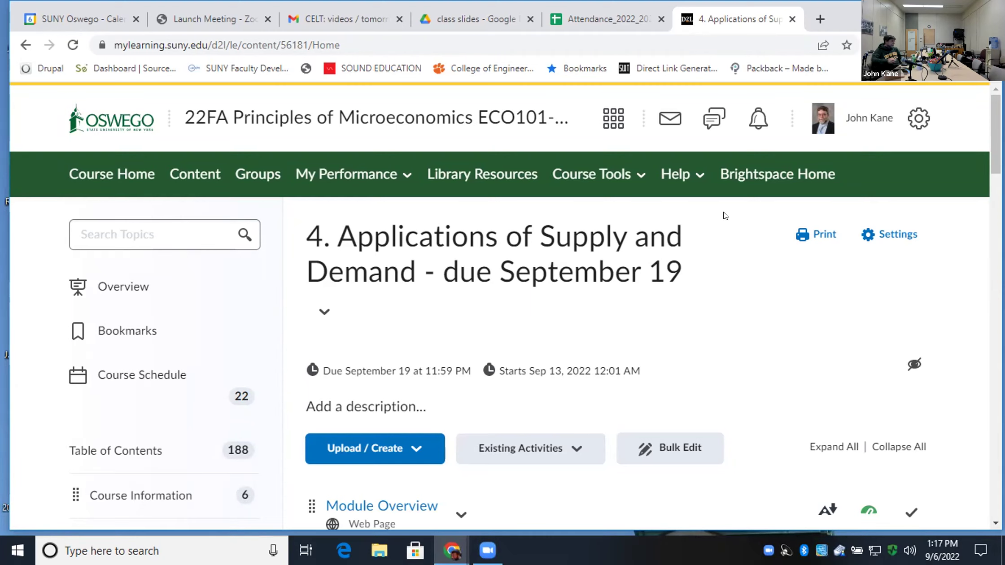
pyautogui.scroll(-6, 157, 417)
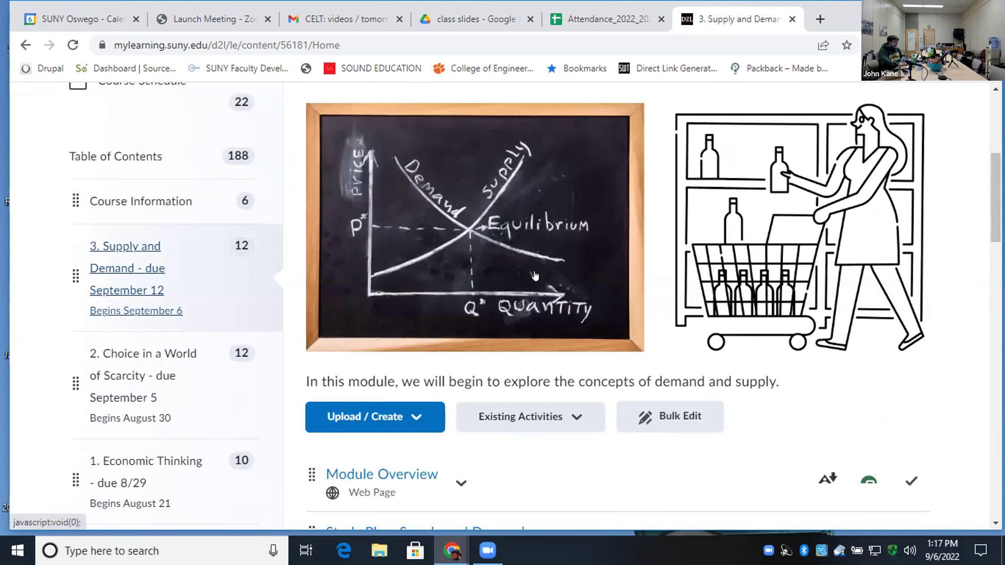
pyautogui.scroll(-2, 584, 292)
pyautogui.scroll(4, 740, 199)
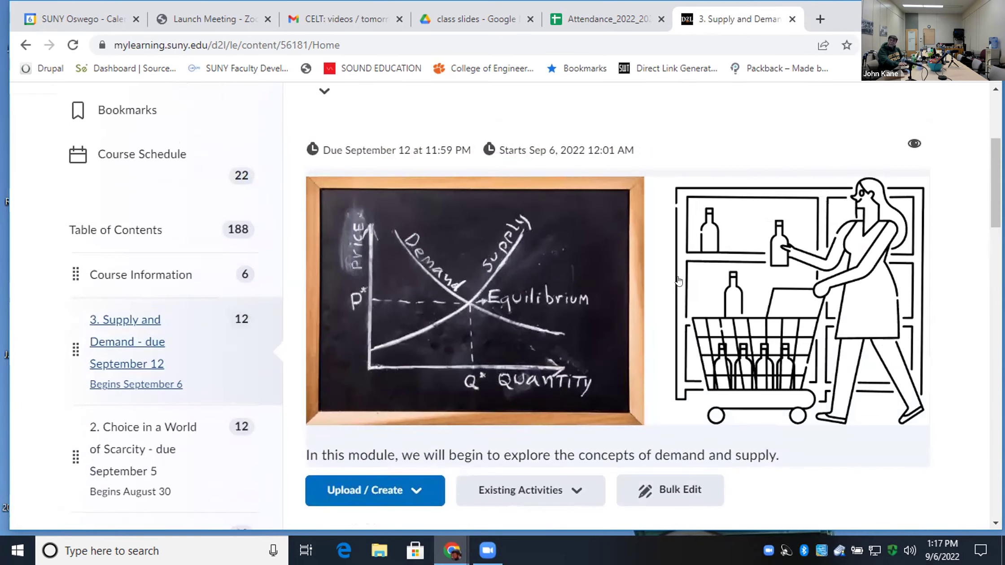
pyautogui.scroll(-10, 713, 305)
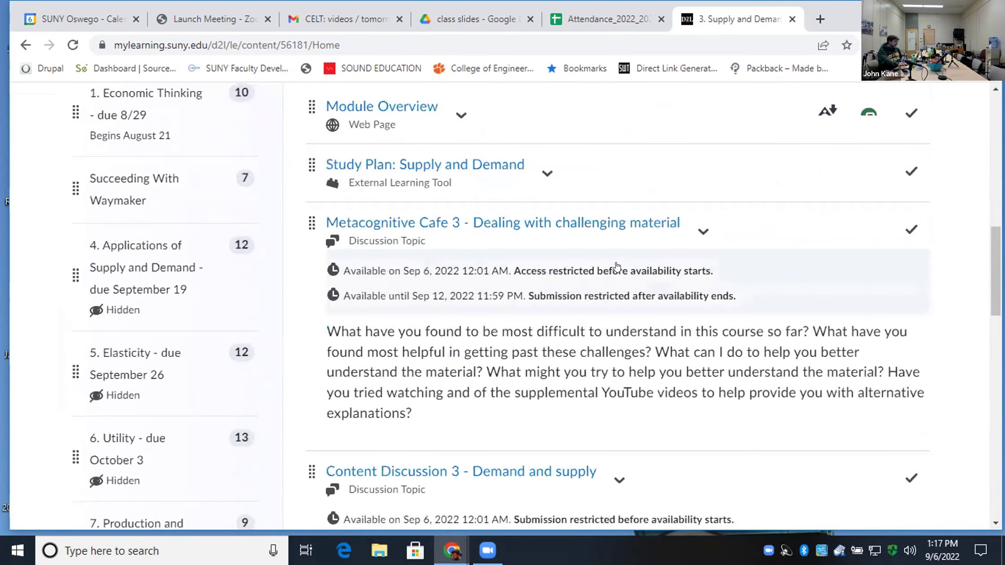
pyautogui.scroll(-15, 606, 268)
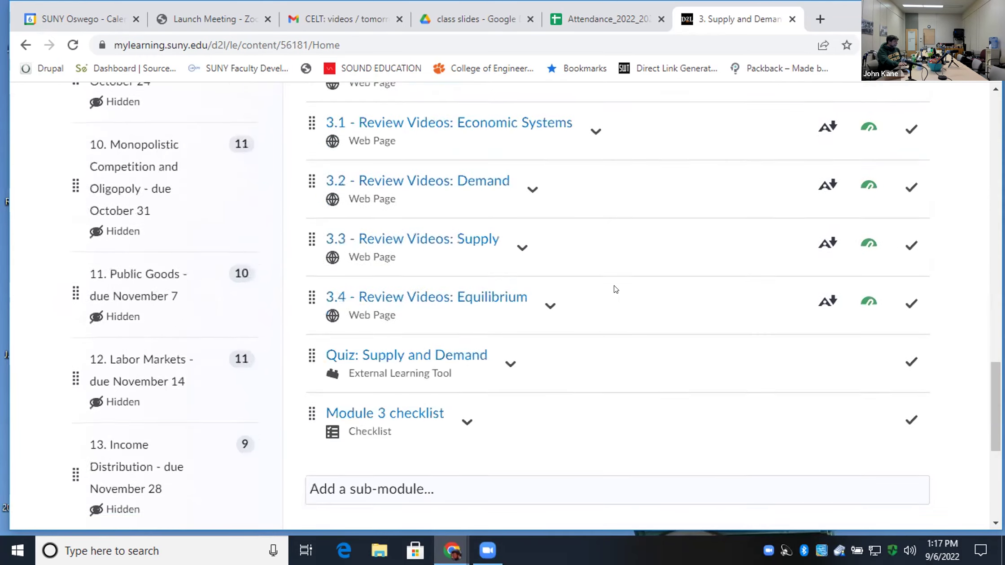
pyautogui.click(404, 135)
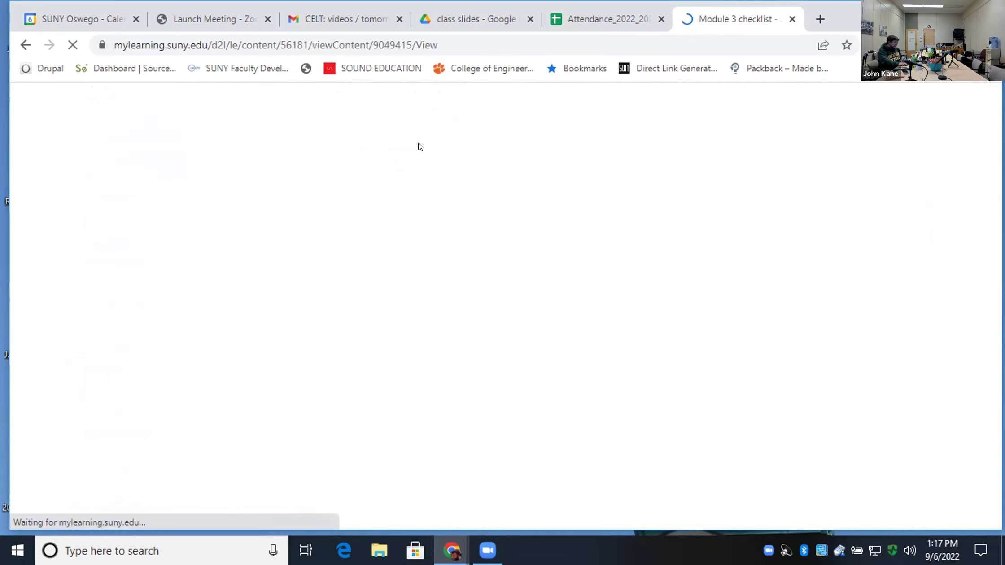
pyautogui.scroll(-5, 501, 281)
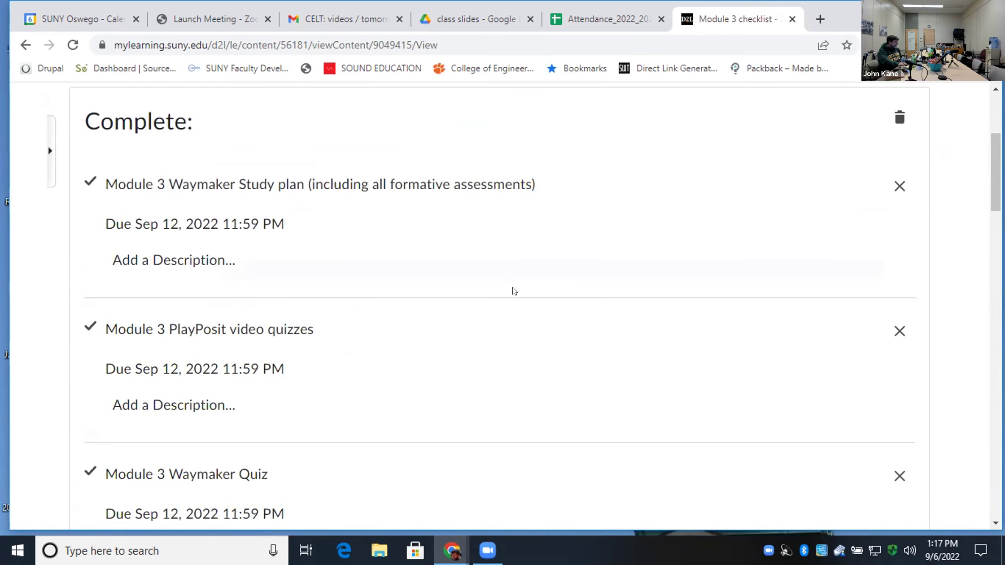
pyautogui.scroll(-10, 515, 291)
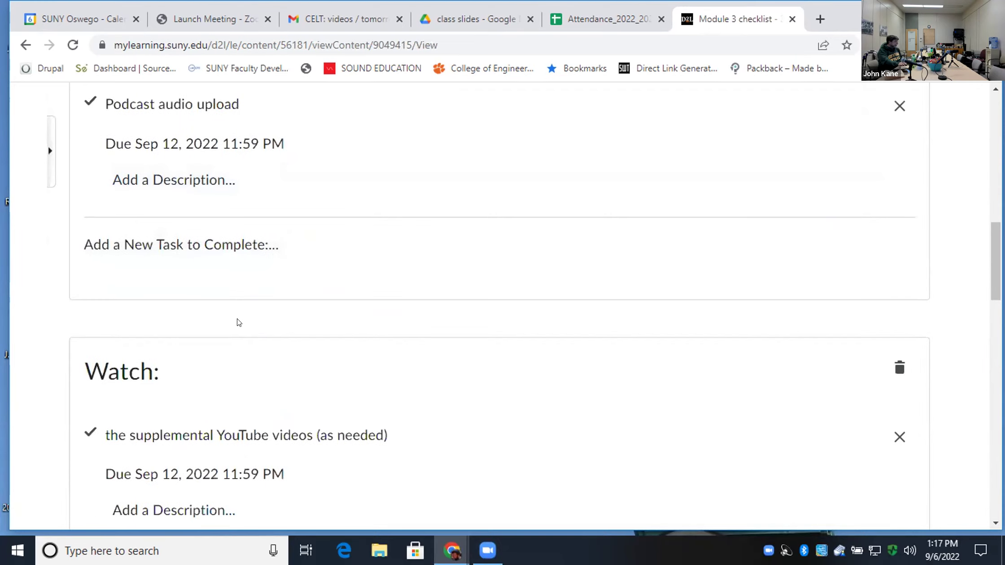
pyautogui.scroll(2, 238, 322)
pyautogui.scroll(12, 245, 316)
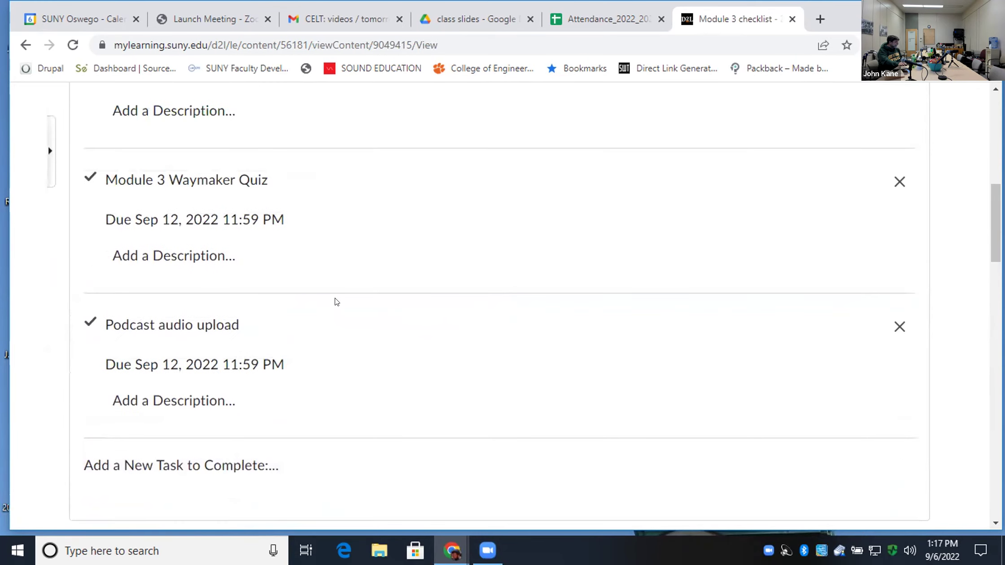